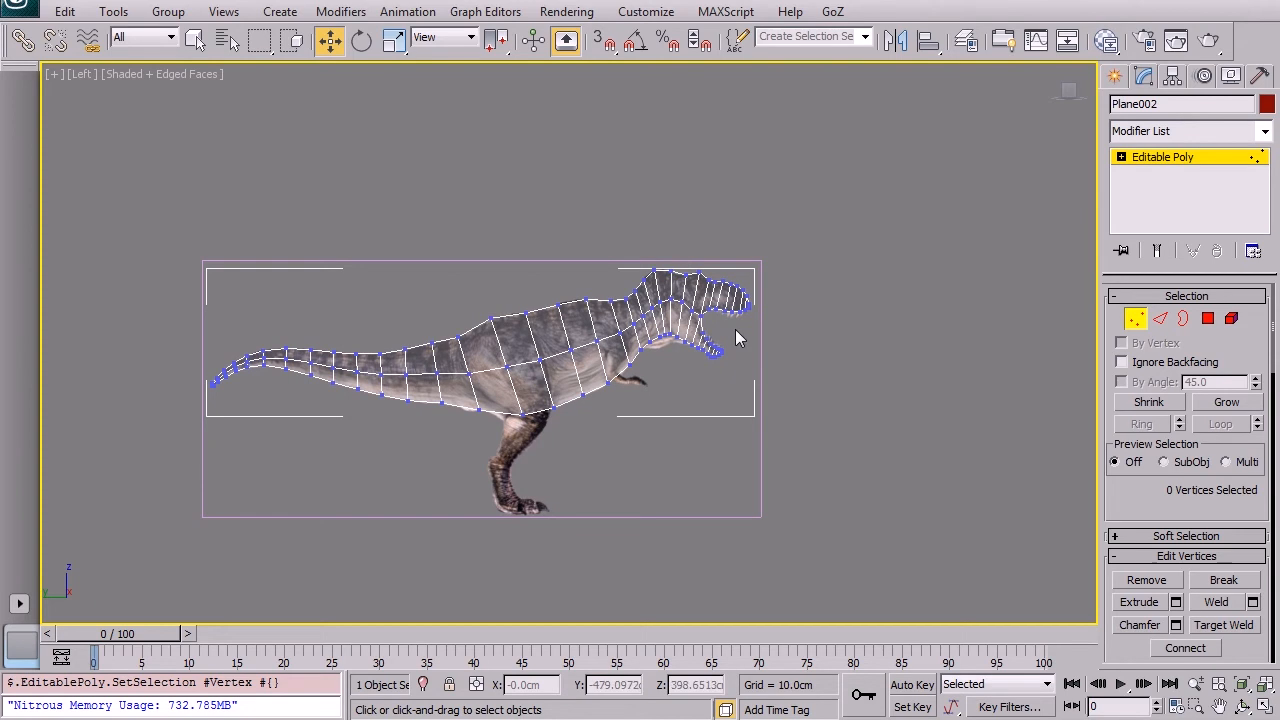
Step: Turn off the see-through display of the dinosaur plane and view it in a maximized perspective view
key("alt+x")
key("alt+w")
left_click(783, 467)
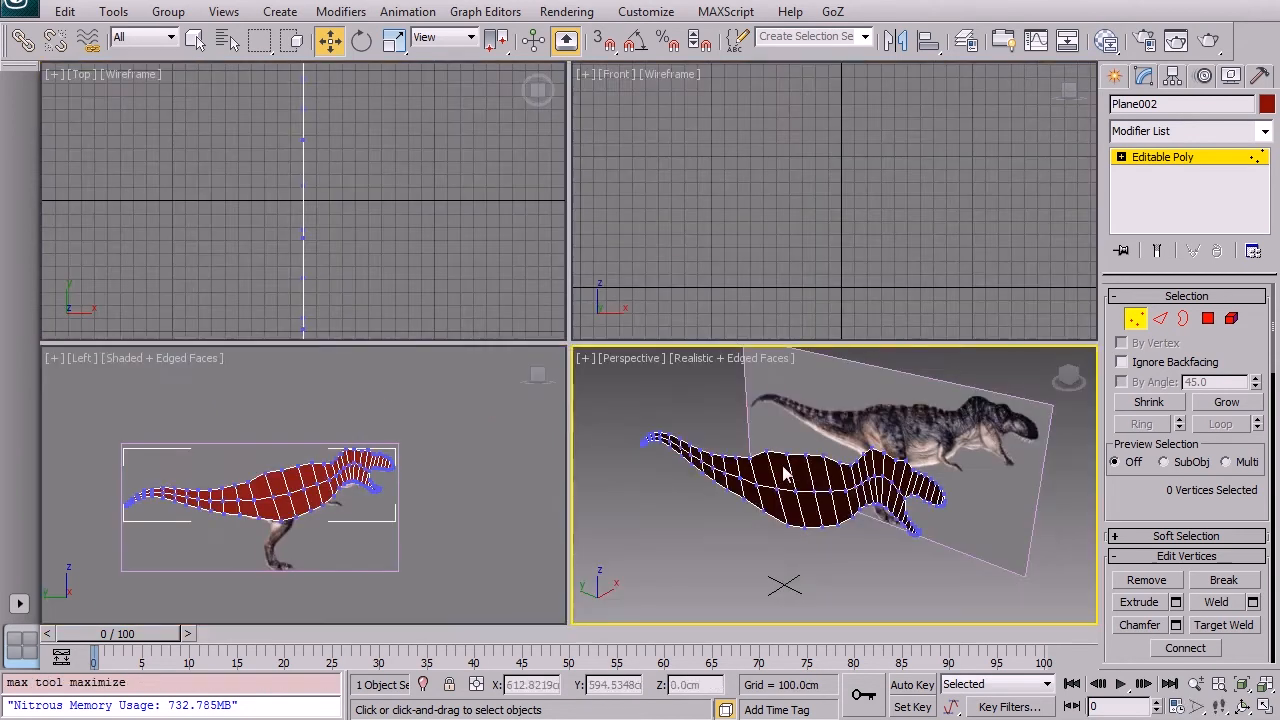
key("alt+w")
middle_click_drag(706, 360, 831, 300, "alt")
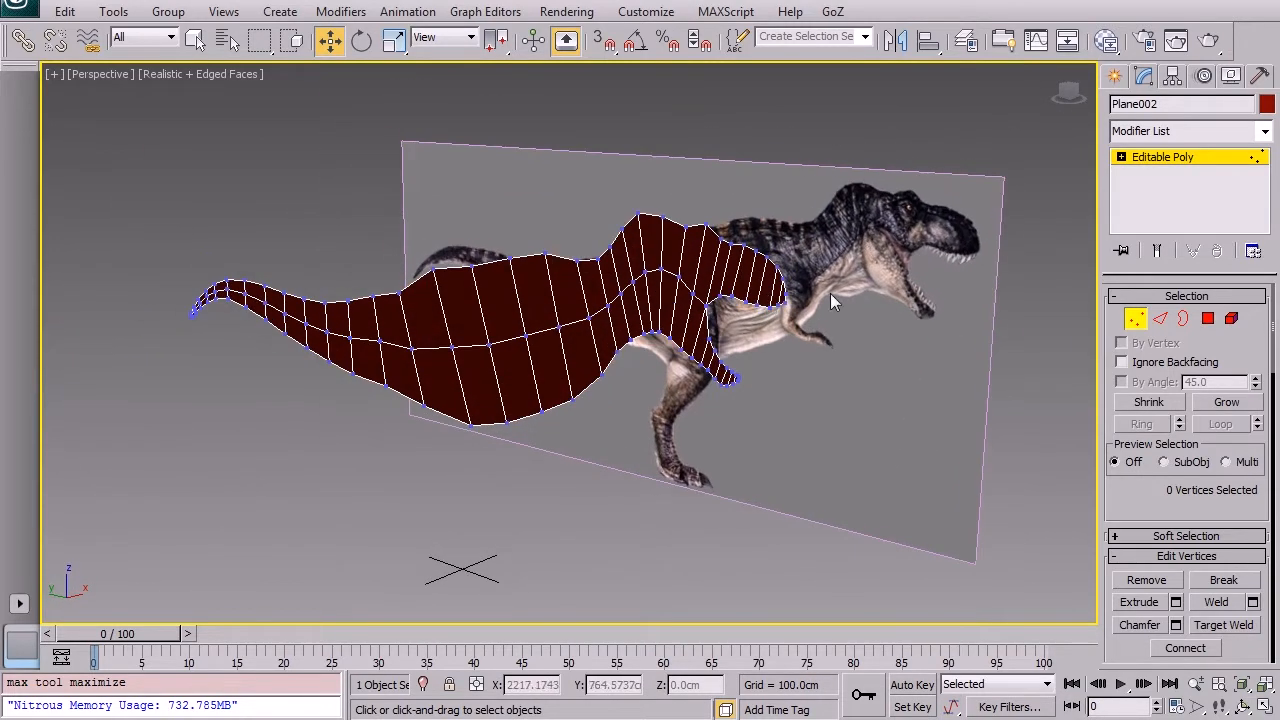
Step: Select all polygons of the flat dinosaur silhouette and extrude them sideways to give the body thickness
left_click(1207, 319)
middle_click_drag(510, 204, 411, 198, "alt")
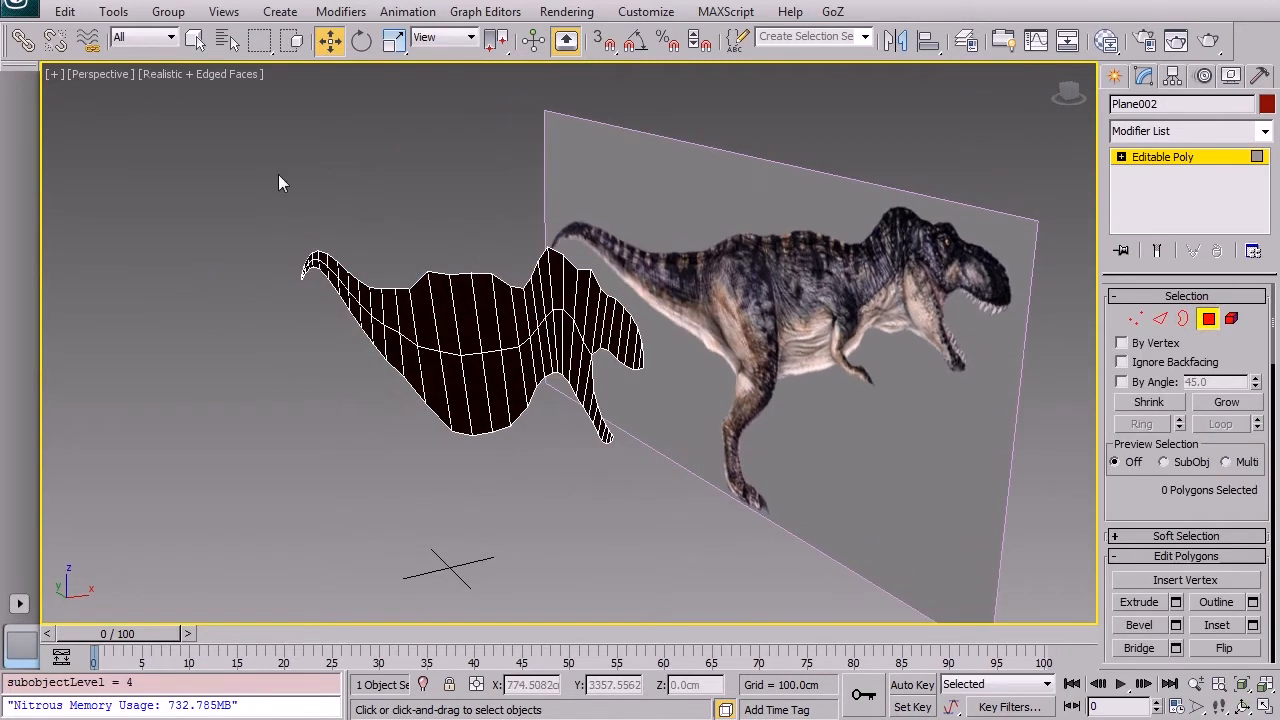
left_click_drag(862, 515, 862, 513)
middle_click_drag(862, 513, 734, 465, "alt")
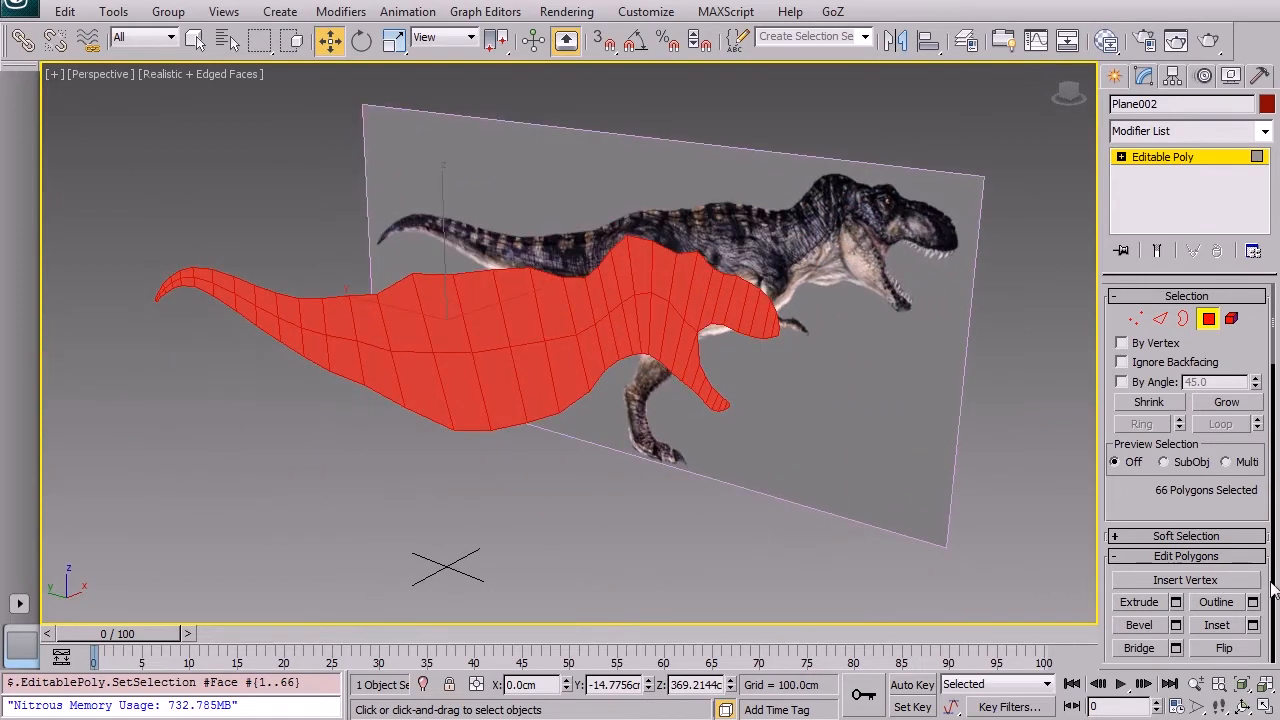
left_click(1140, 603)
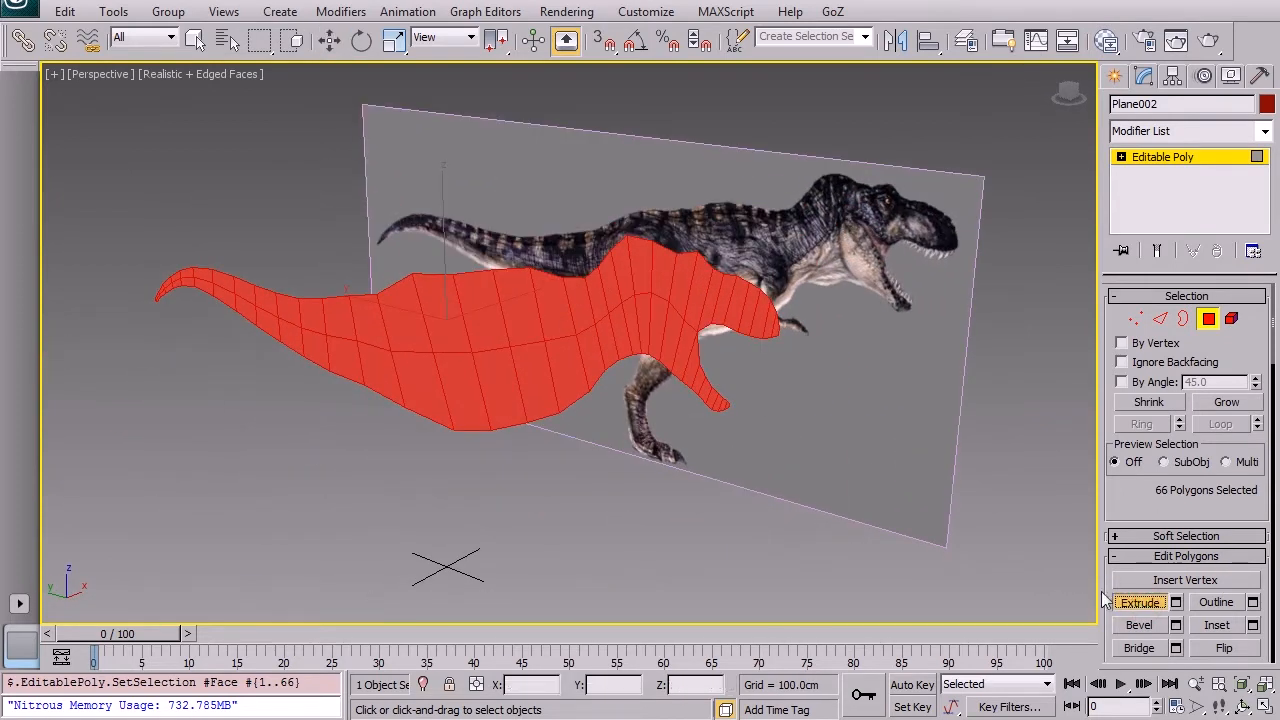
left_click(513, 347)
left_click_drag(513, 347, 495, 22)
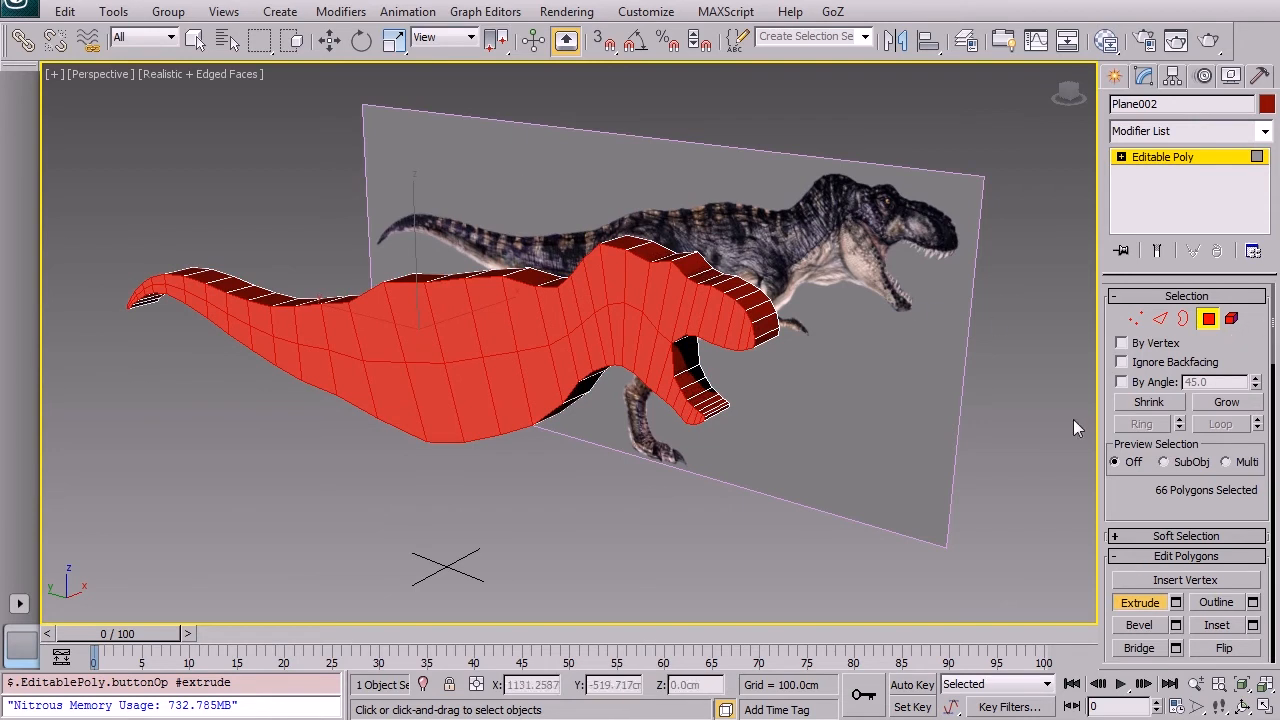
left_click(1155, 612)
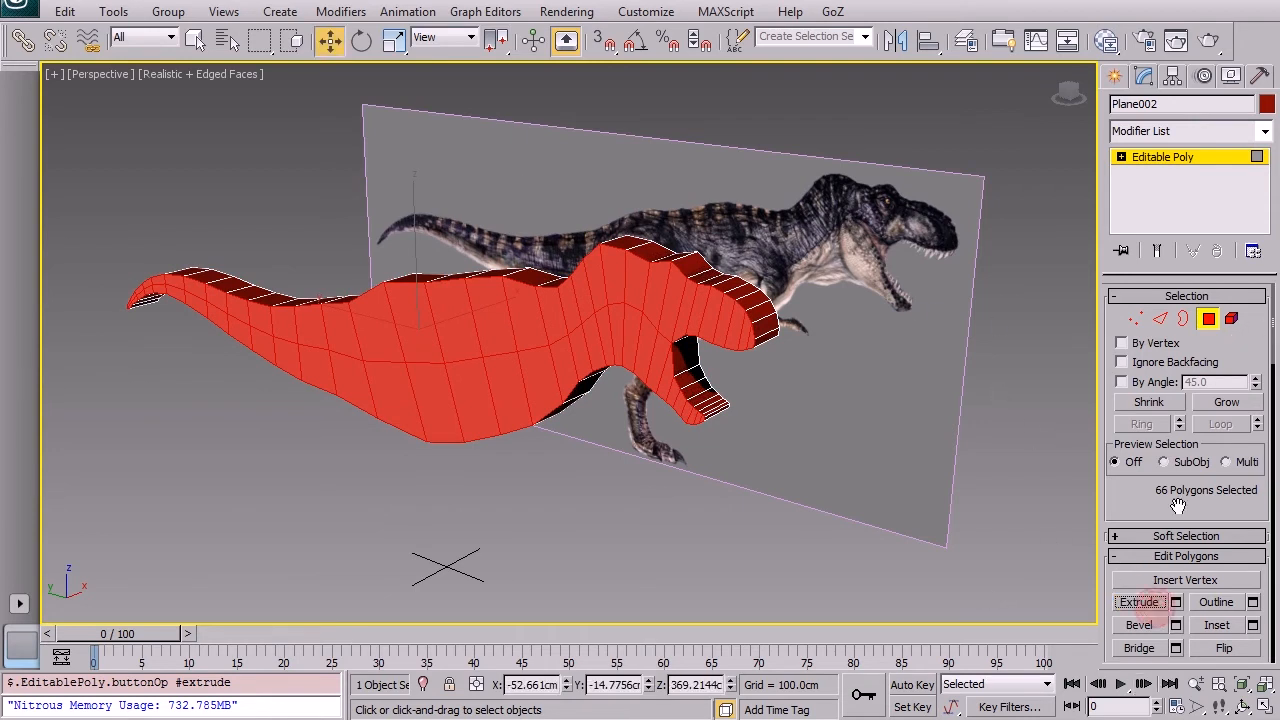
Step: Relax the extruded dinosaur polygons to soften the shape
left_click_drag(1262, 372, 1258, 18)
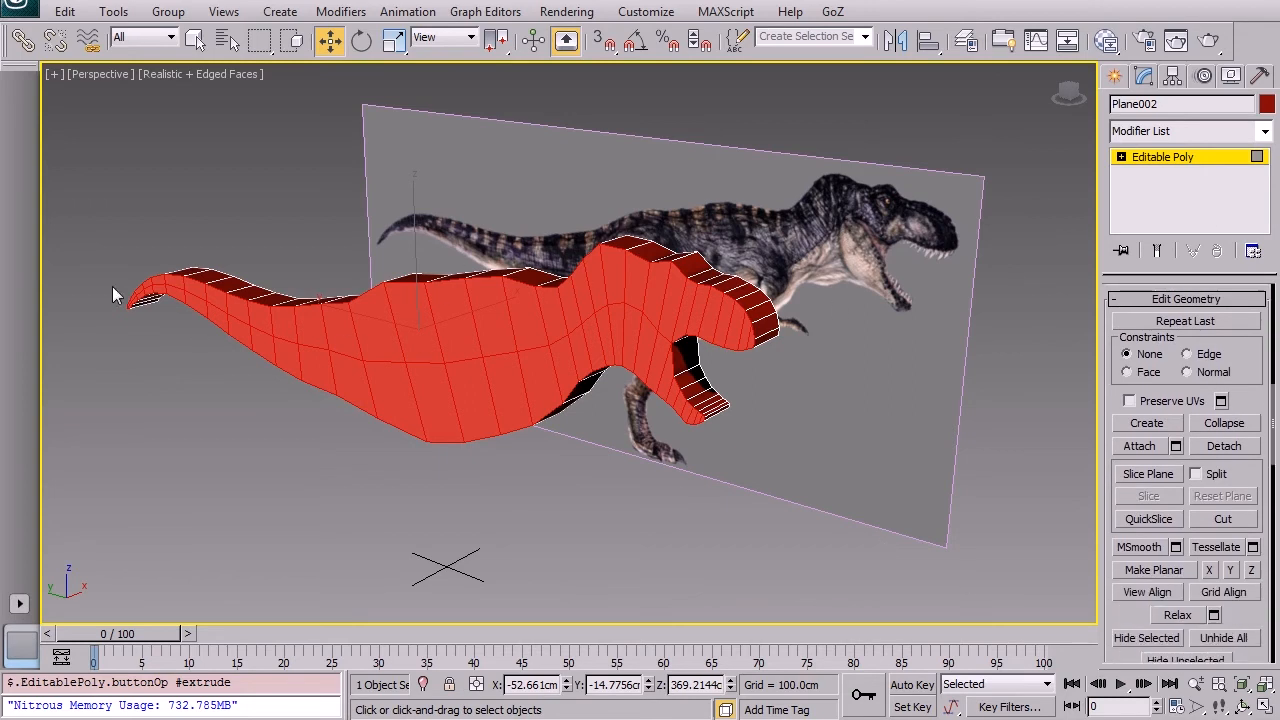
left_click_drag(1265, 621, 1268, 539)
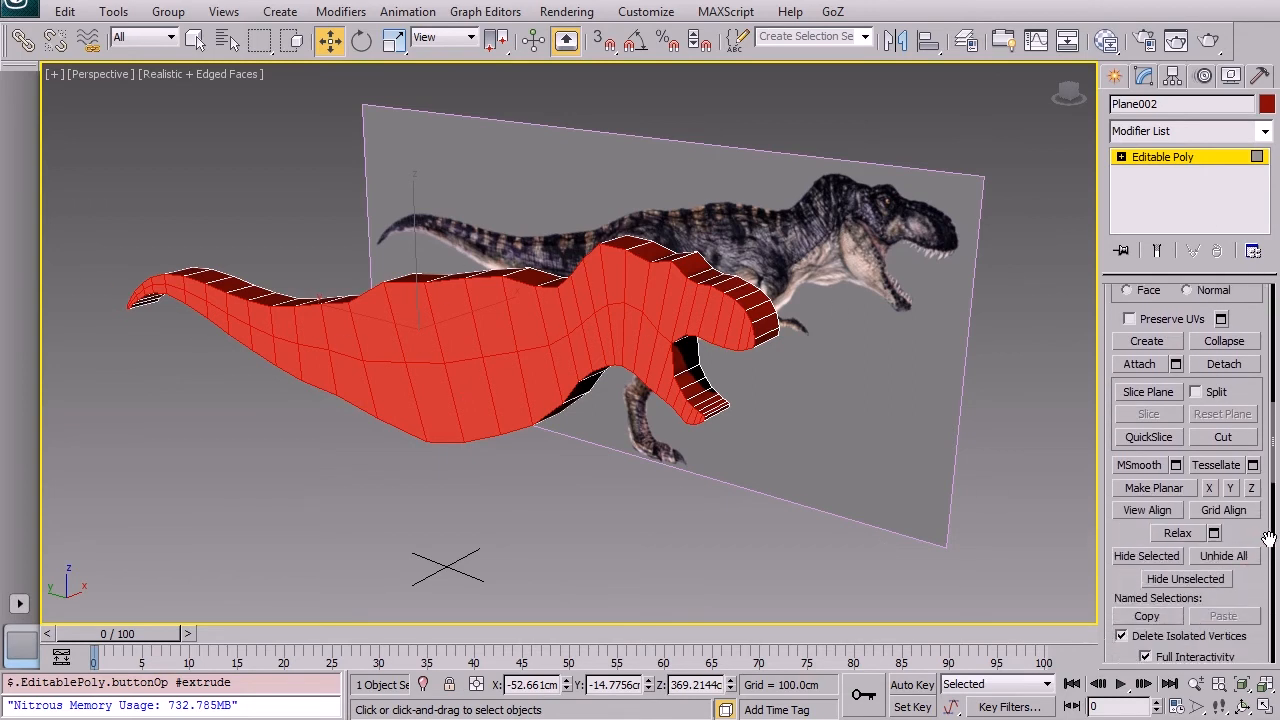
left_click(1176, 533)
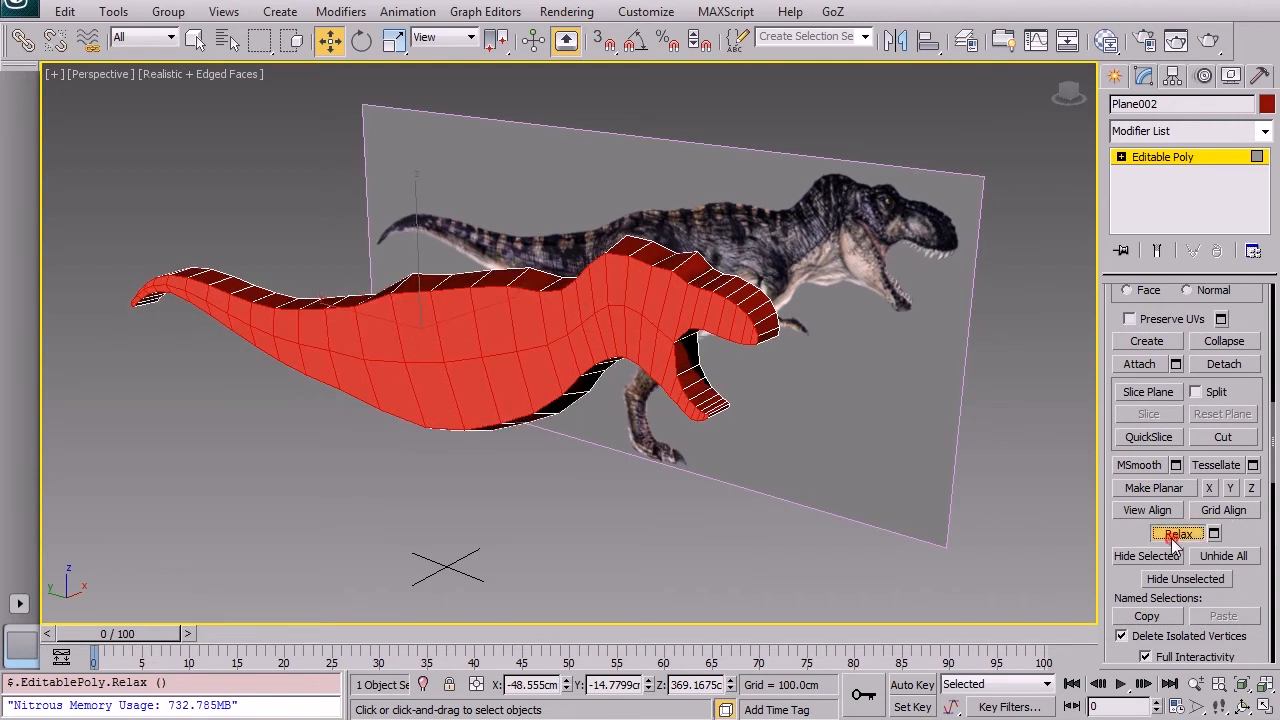
Step: Keep only the torso's side polygons selected and move them outward along X by about 64 cm
middle_click_drag(657, 343, 667, 296, "alt")
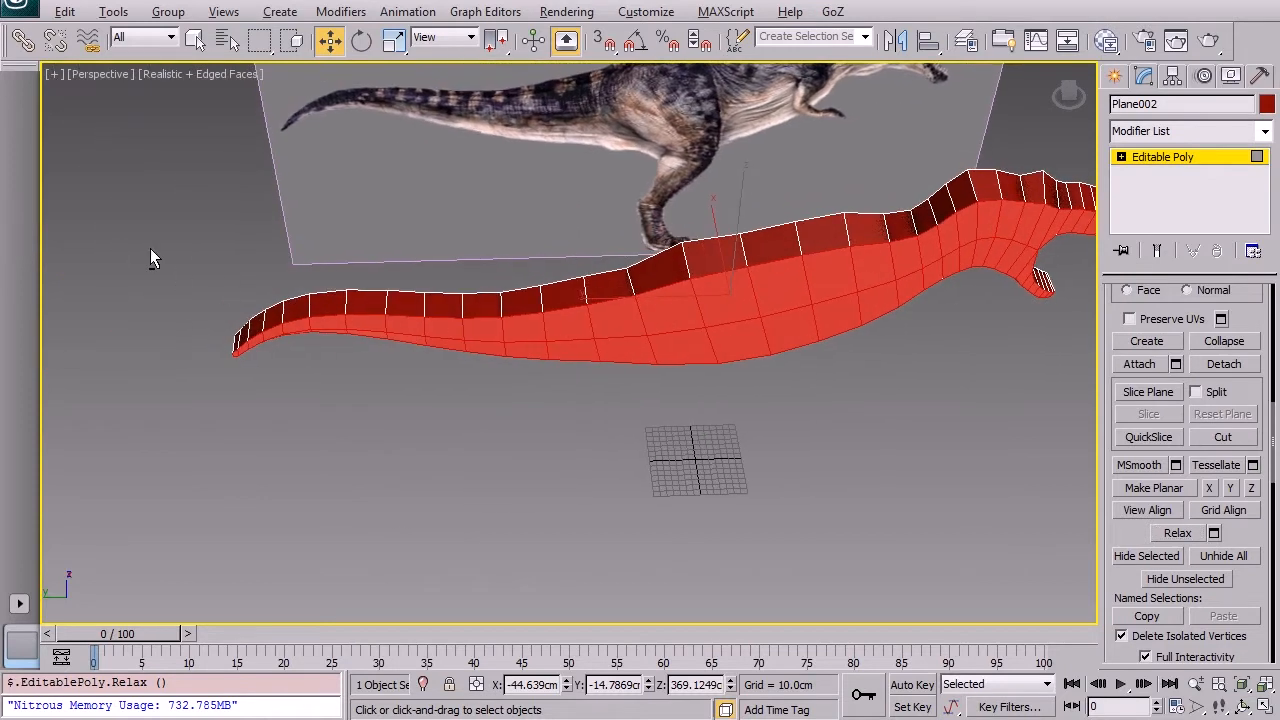
left_click_drag(577, 426, 580, 413)
middle_click_drag(789, 369, 398, 410)
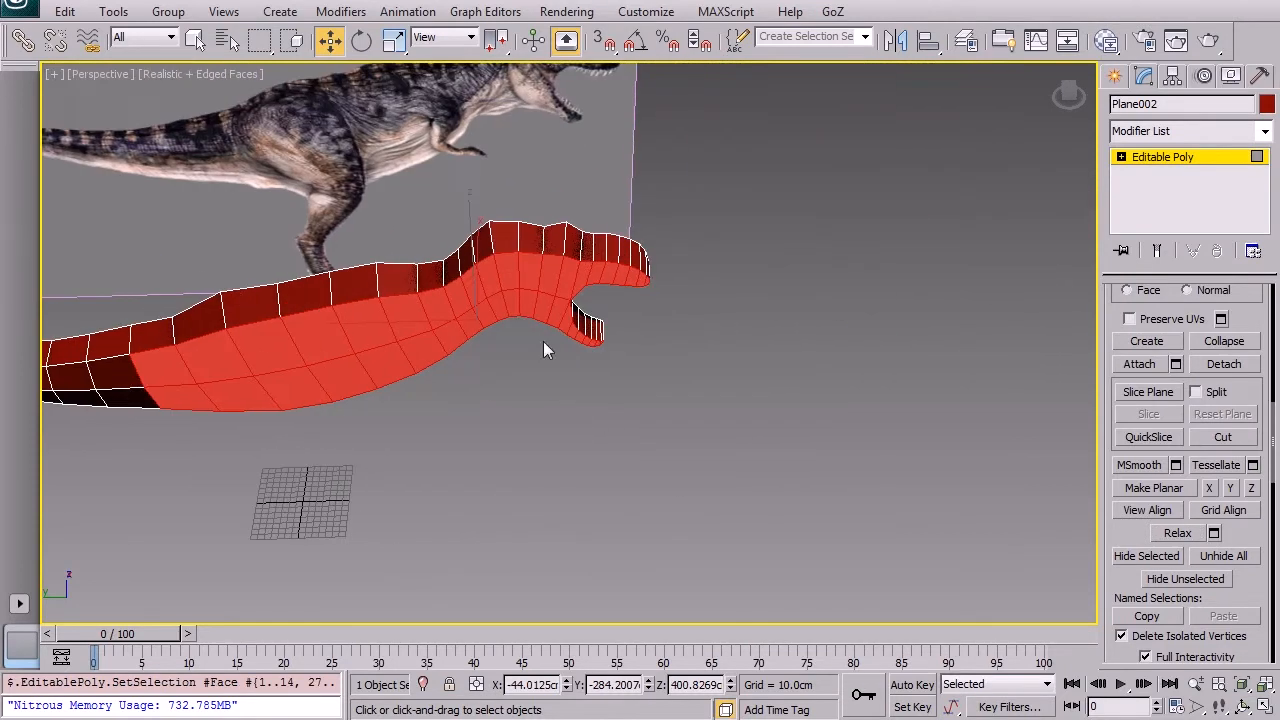
left_click_drag(462, 350, 450, 336, "alt")
middle_click_drag(450, 334, 483, 331, "alt")
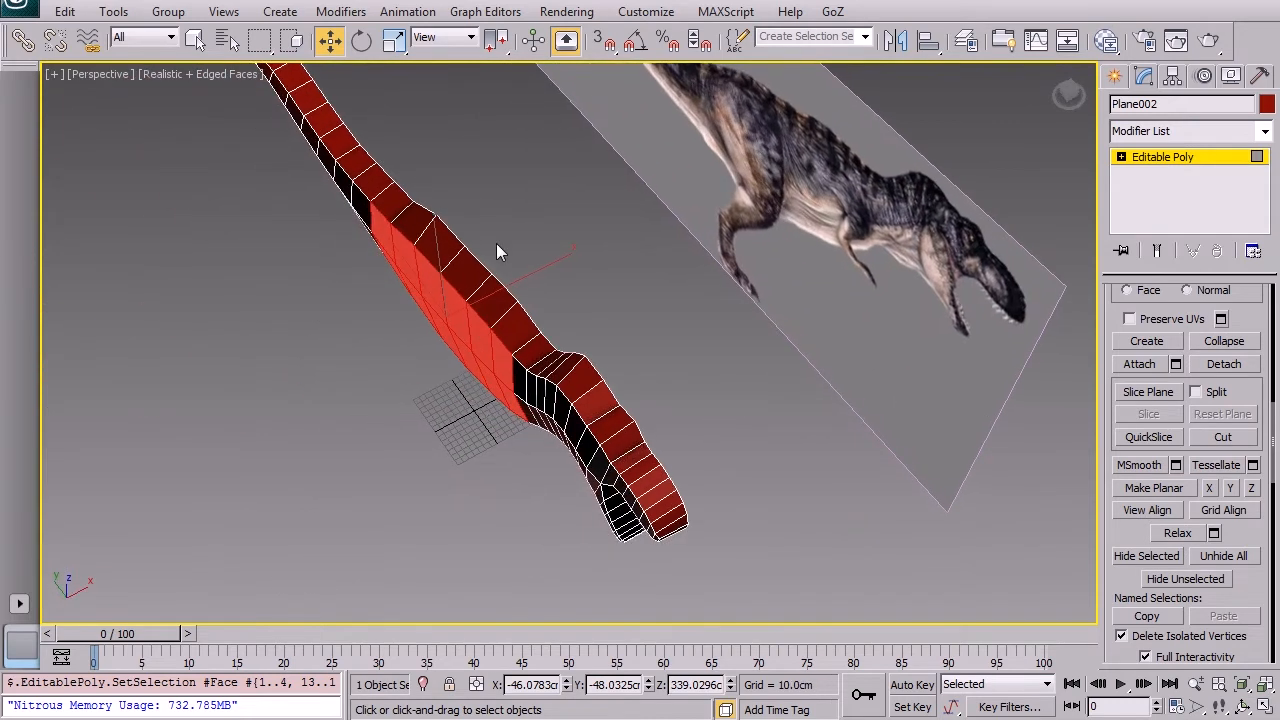
key("x")
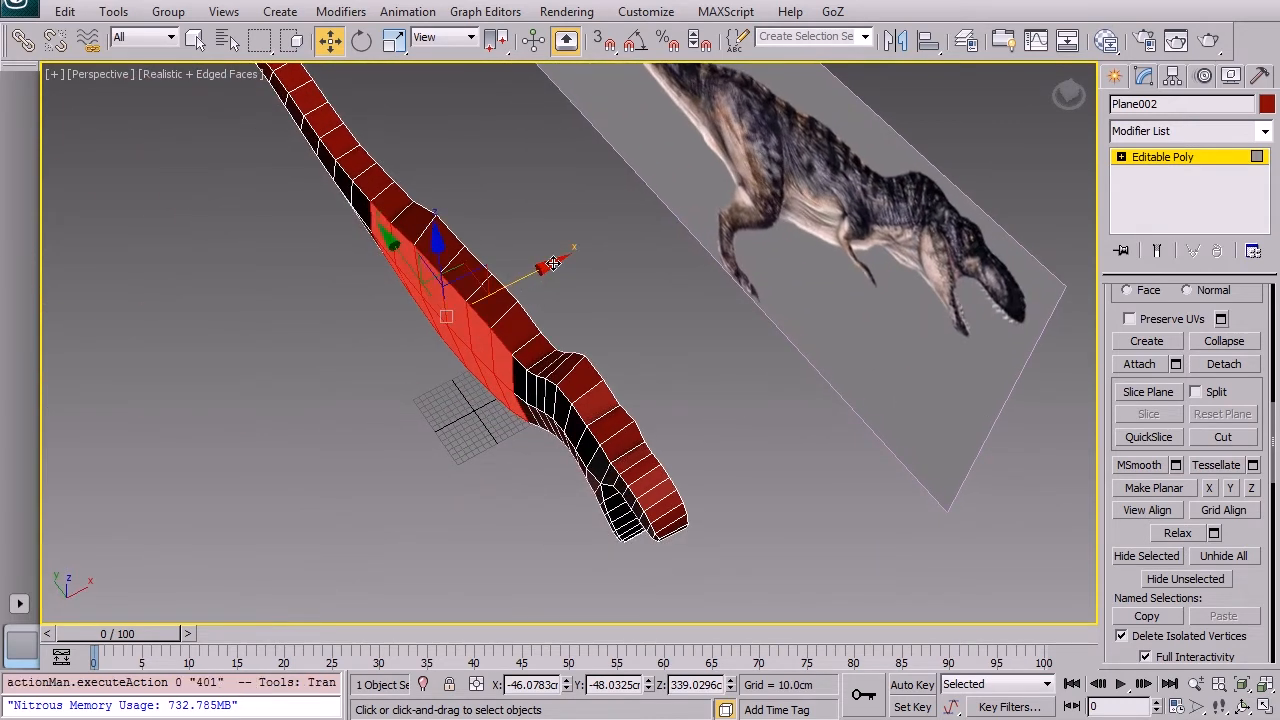
left_click_drag(542, 268, 494, 281)
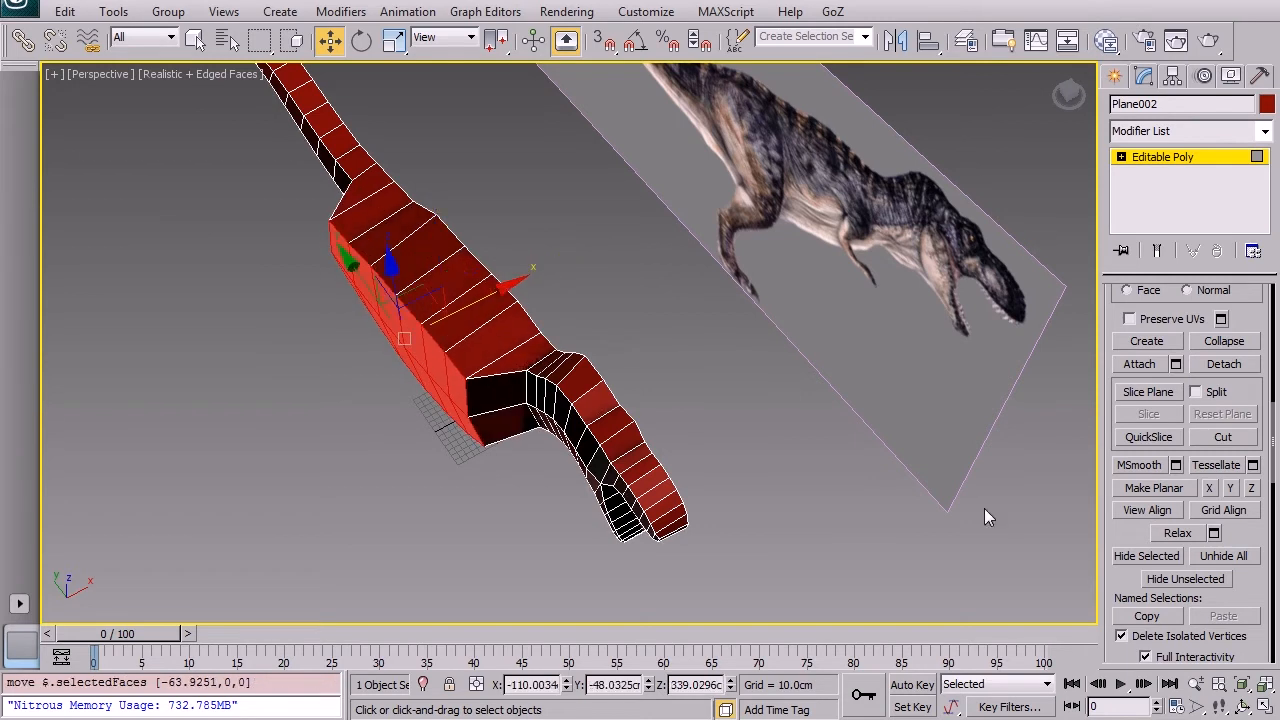
Step: Relax the widened torso polygons three times to blend them into the body
left_click(1180, 533)
left_click(1180, 533)
left_click(1180, 533)
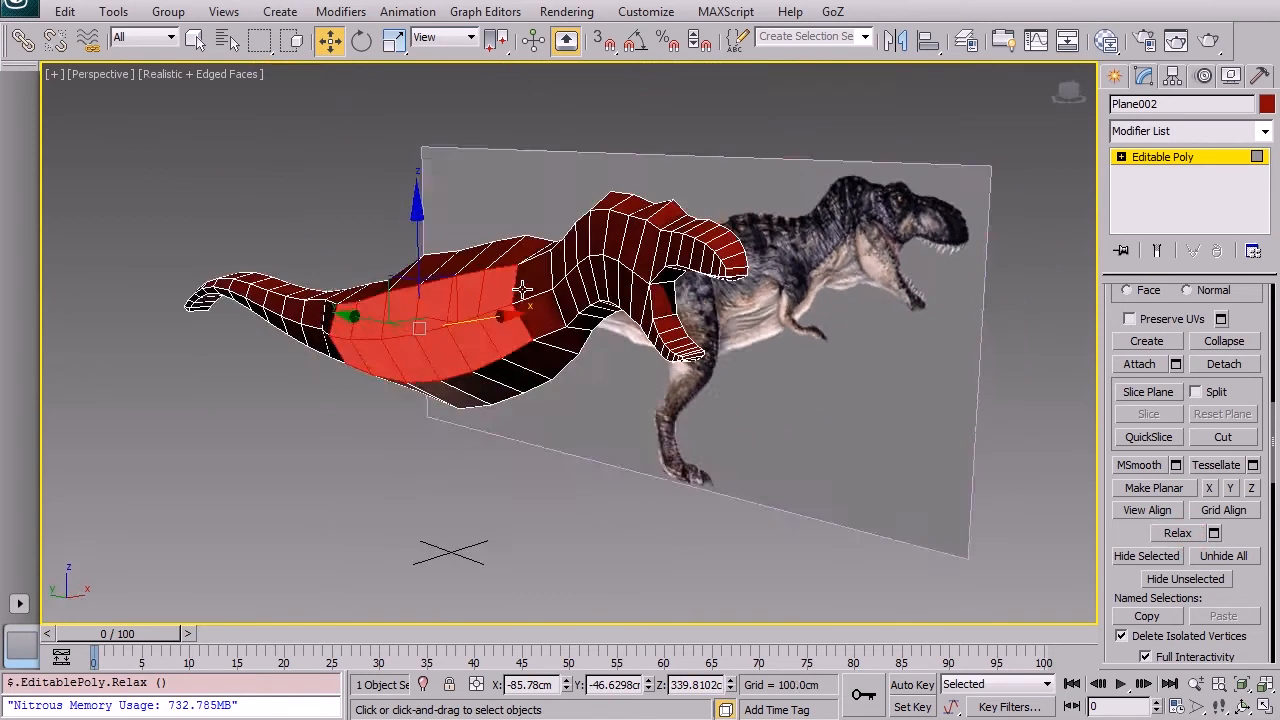
Step: Select four side polygons at the hip, move them outward along X by about 19 cm and relax them
middle_click_drag(521, 289, 588, 423, "alt")
middle_click_drag(318, 345, 335, 216, "alt")
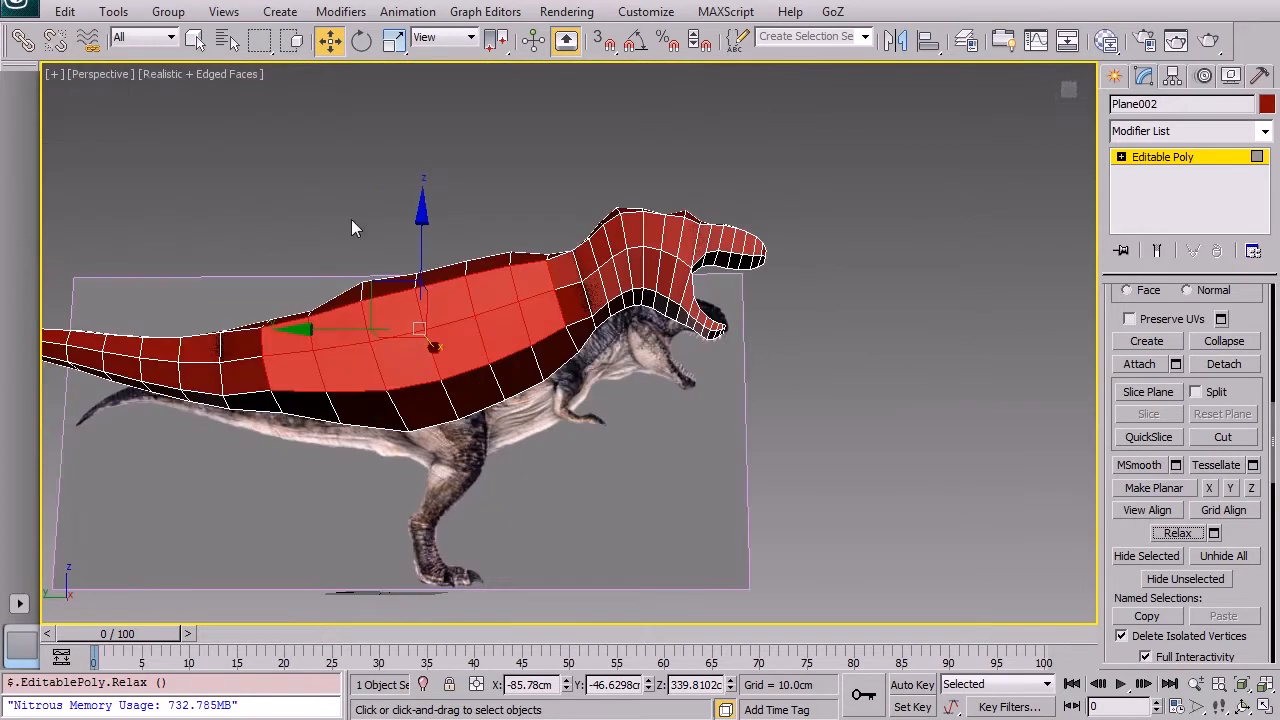
left_click(354, 339)
left_click(354, 360, "ctrl")
left_click(389, 366, "ctrl")
left_click(391, 315, "ctrl")
middle_click_drag(406, 414, 297, 301, "alt")
left_click_drag(318, 271, 325, 286)
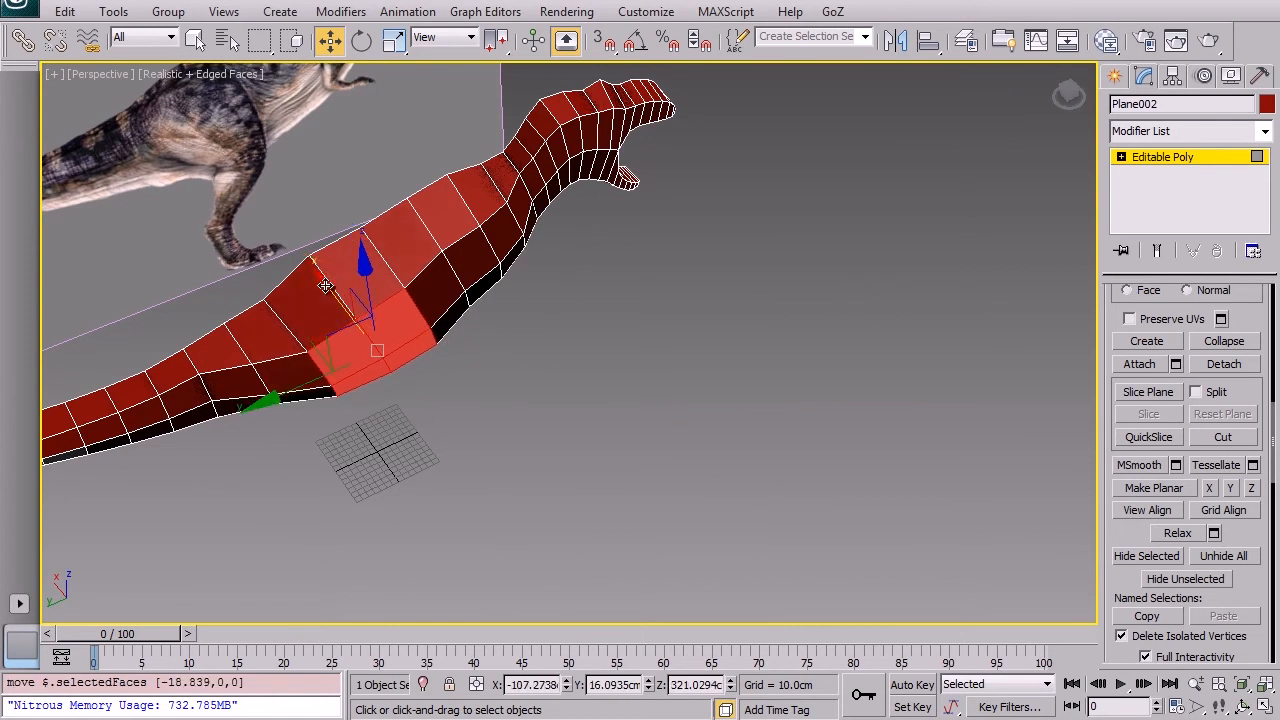
middle_click_drag(499, 403, 650, 495, "alt")
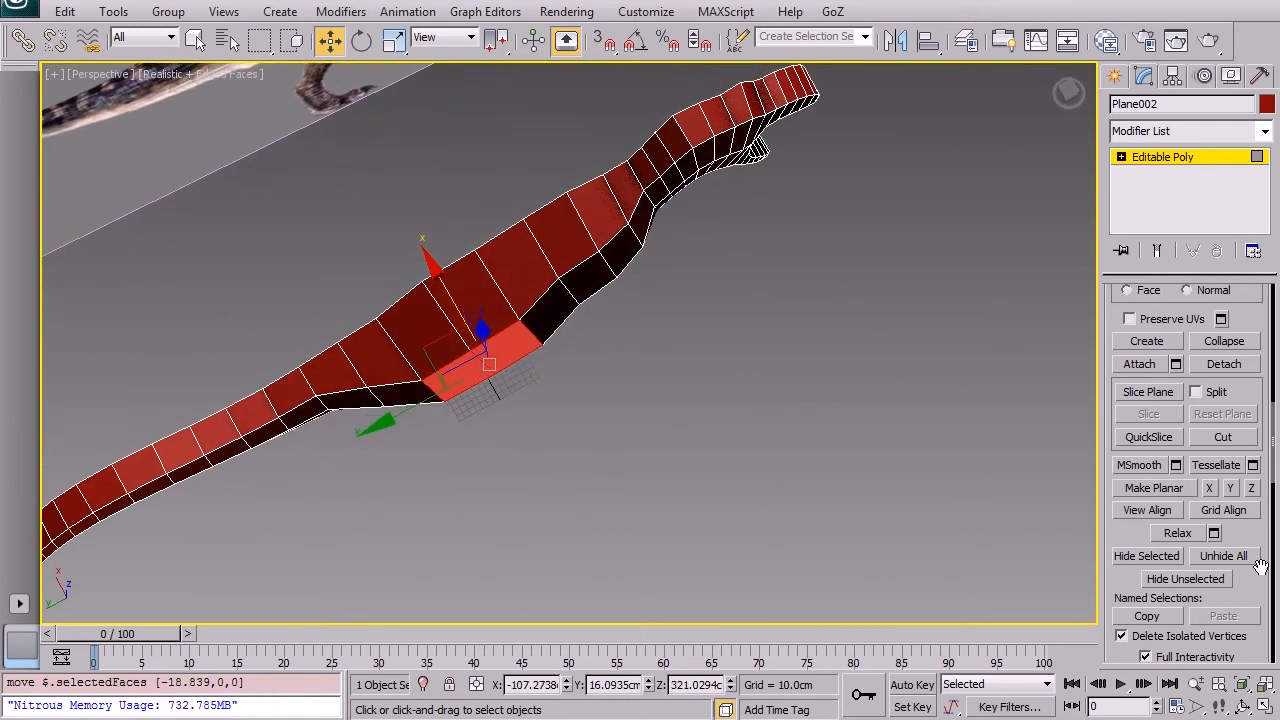
left_click(1178, 533)
Step: Relax the side polygons where the tail meets the hips and nudge them slightly along X
middle_click_drag(350, 422, 590, 490, "alt")
left_click(303, 399)
left_click(303, 402, "ctrl")
scroll(405, 470, "up", 2)
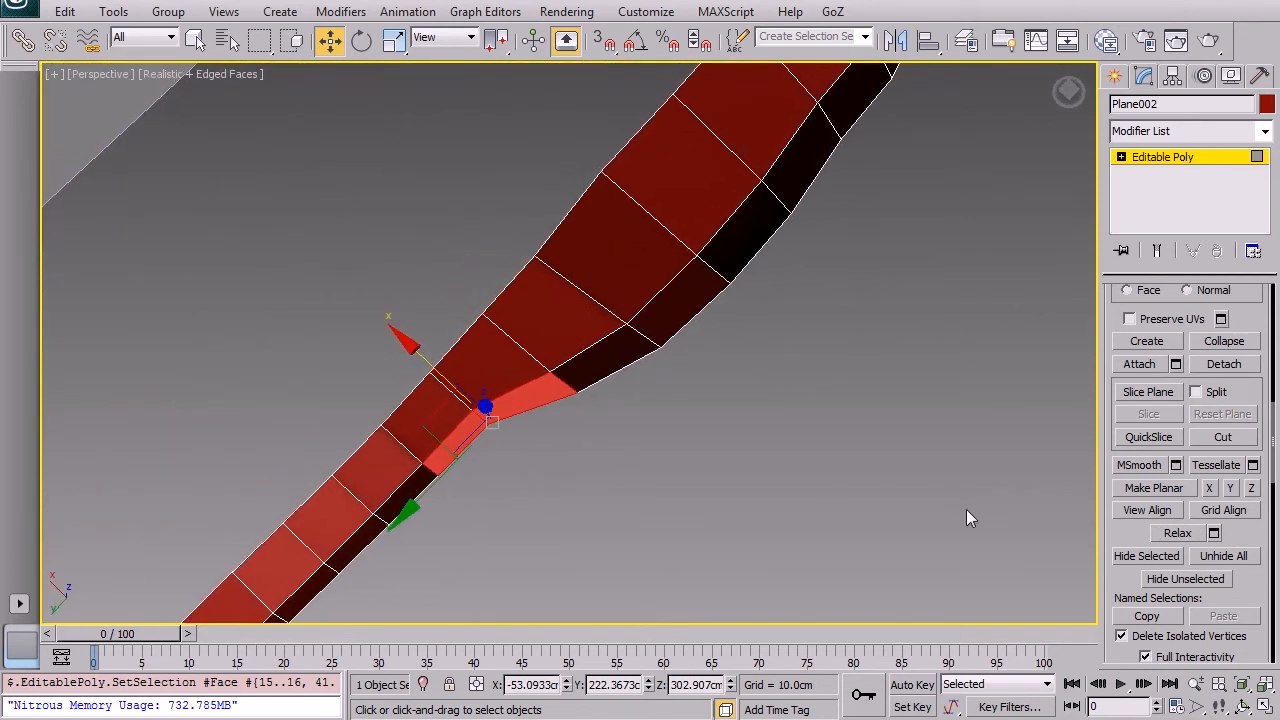
left_click(1180, 535)
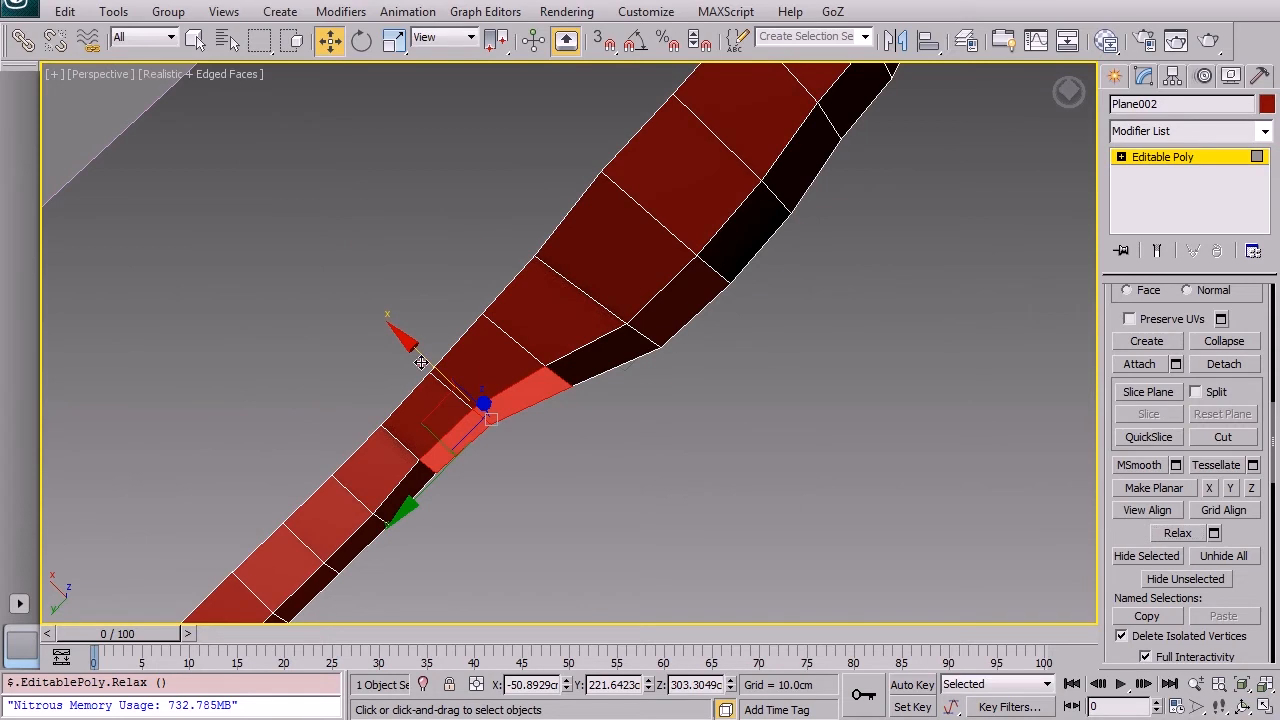
left_click_drag(421, 362, 428, 363)
Step: Select the side polygons at the back of the head, move them outward along X by about 26 cm and relax them
middle_click_drag(514, 374, 532, 510, "alt")
middle_click_drag(620, 465, 700, 330, "alt")
middle_click_drag(715, 495, 660, 302)
left_click(645, 298)
left_click(614, 298, "ctrl")
left_click(611, 335, "ctrl")
left_click(633, 340, "ctrl")
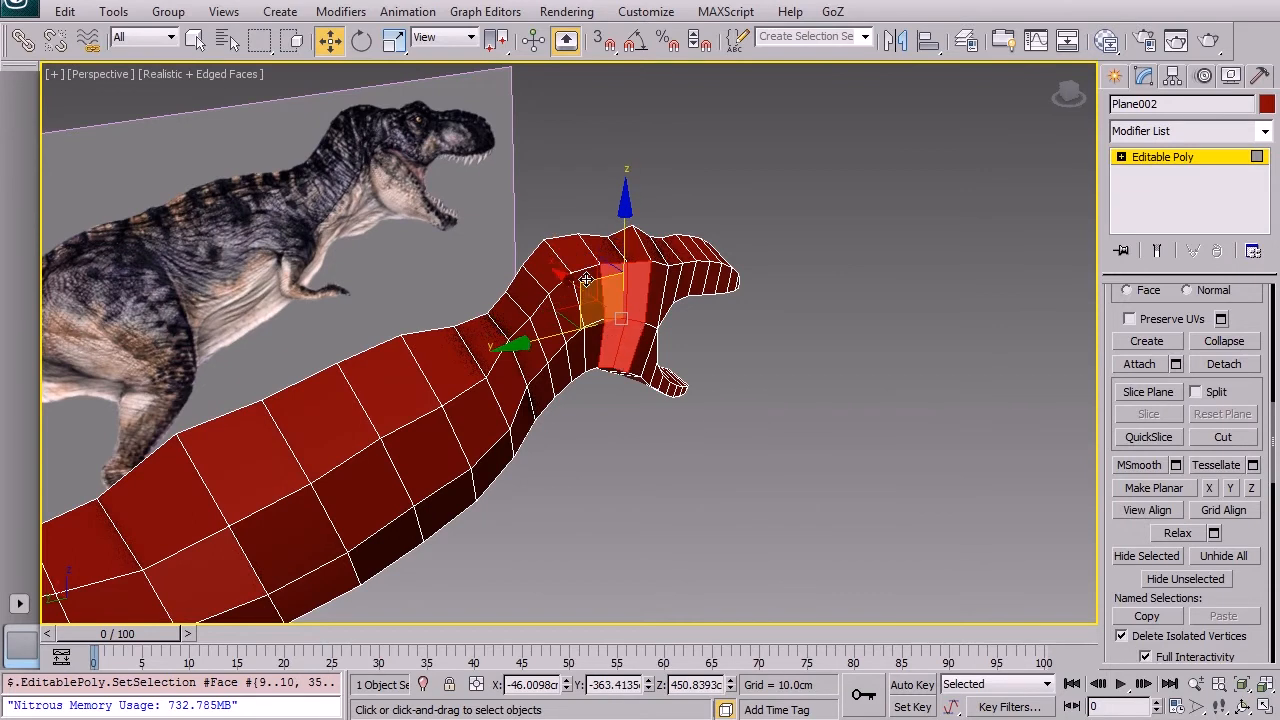
left_click(586, 279, "ctrl")
left_click(598, 336, "ctrl")
left_click(653, 296, "ctrl")
left_click(645, 341, "ctrl")
middle_click_drag(645, 341, 718, 297, "alt")
left_click_drag(720, 297, 679, 305)
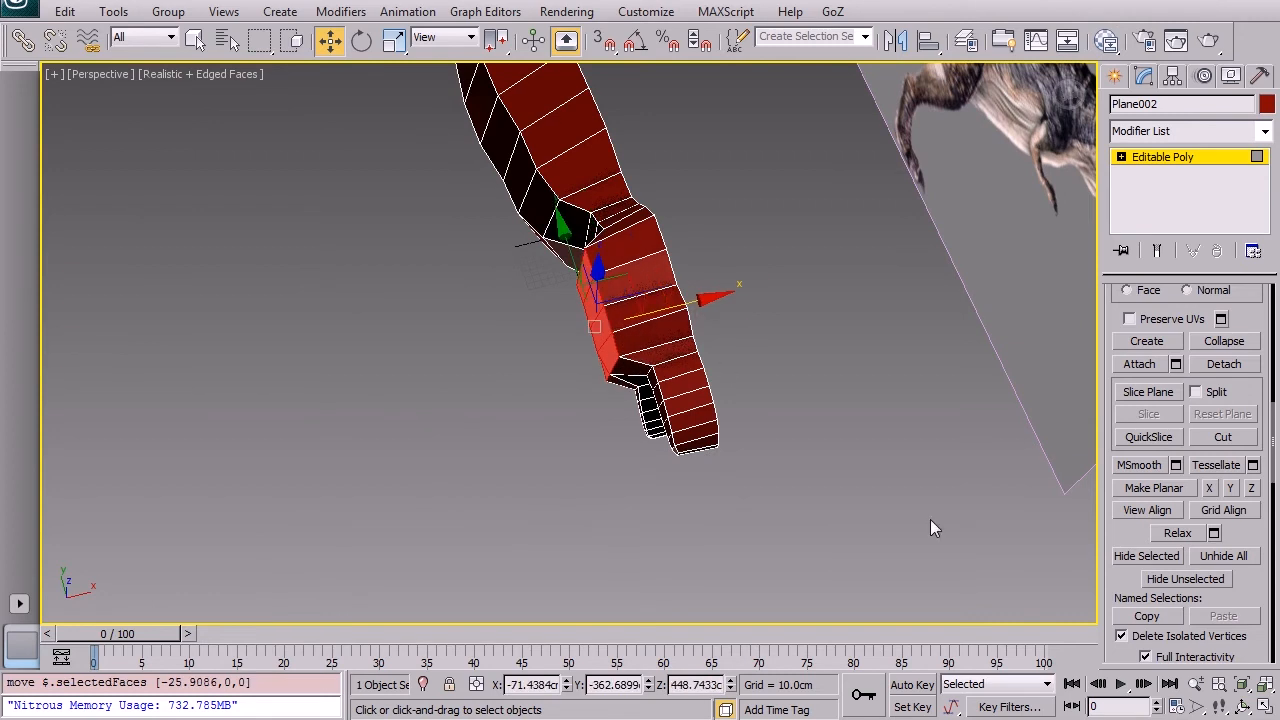
left_click(1177, 533)
Step: Select the two side polygons at the base of the neck and relax them
middle_click_drag(780, 300, 480, 366, "alt")
left_click(794, 330)
left_click(500, 350)
left_click(512, 387, "ctrl")
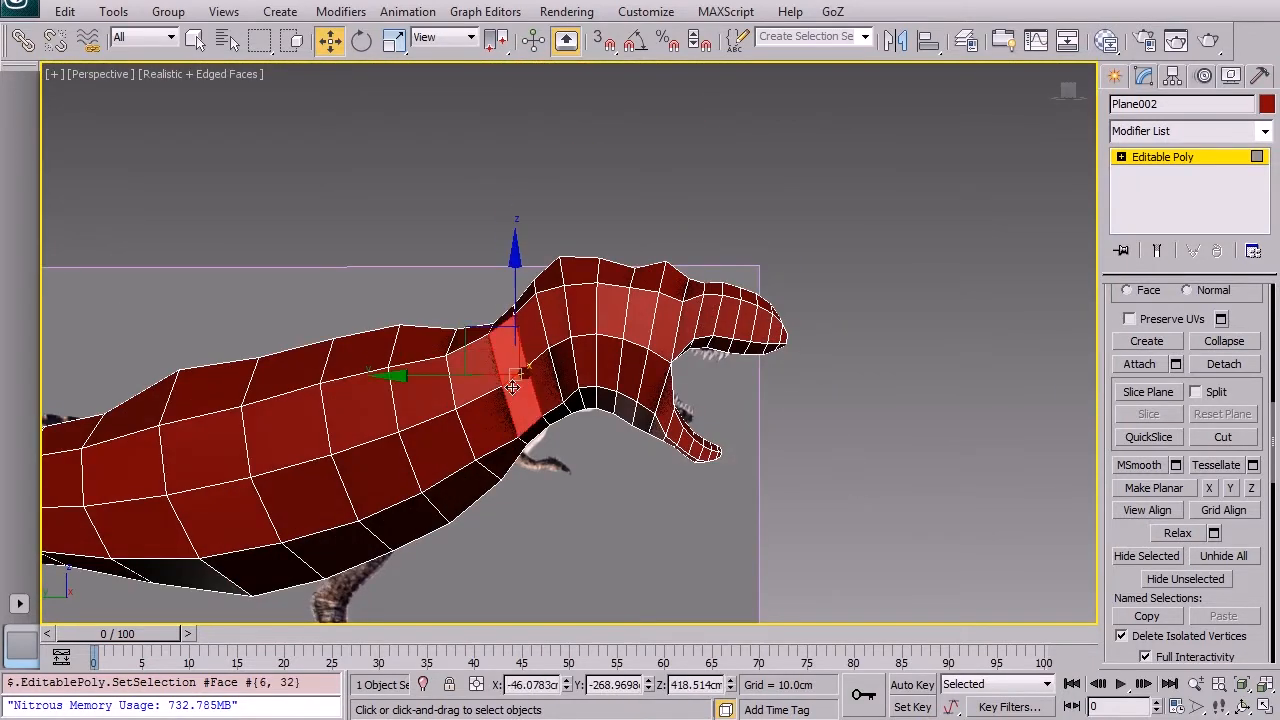
left_click(1177, 532)
middle_click_drag(900, 370, 638, 490, "alt")
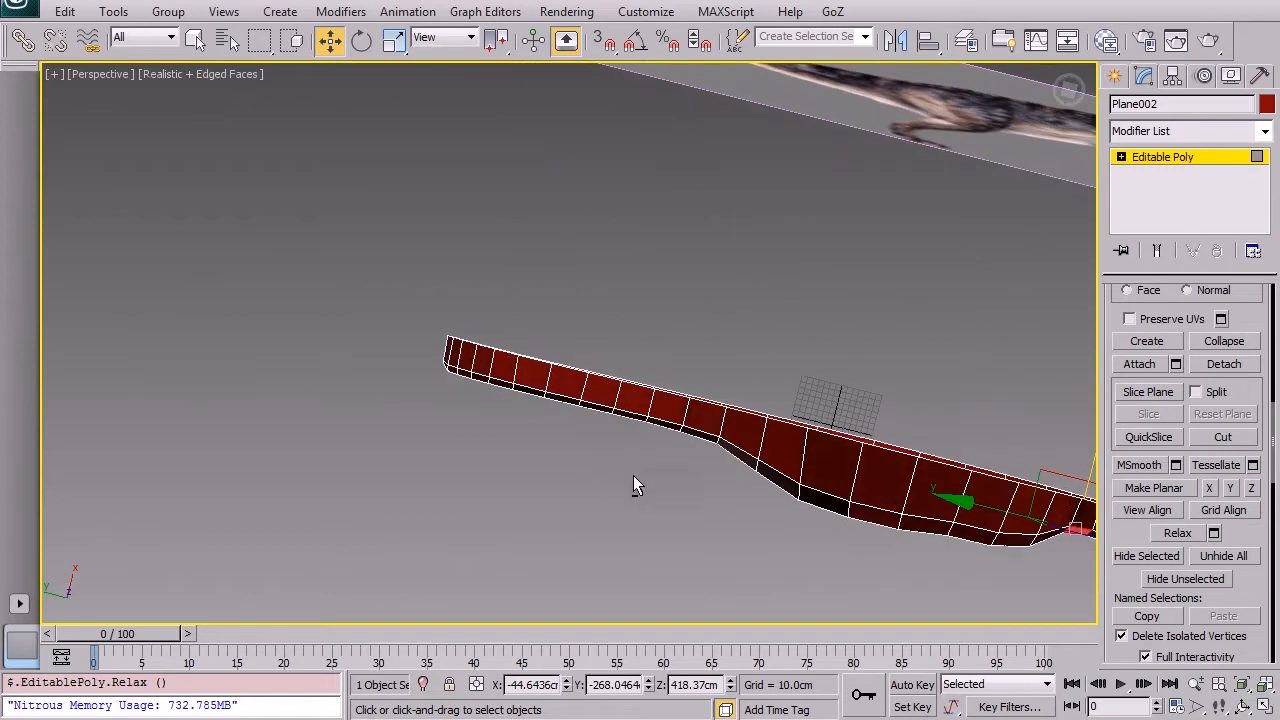
middle_click_drag(450, 369, 469, 320, "alt")
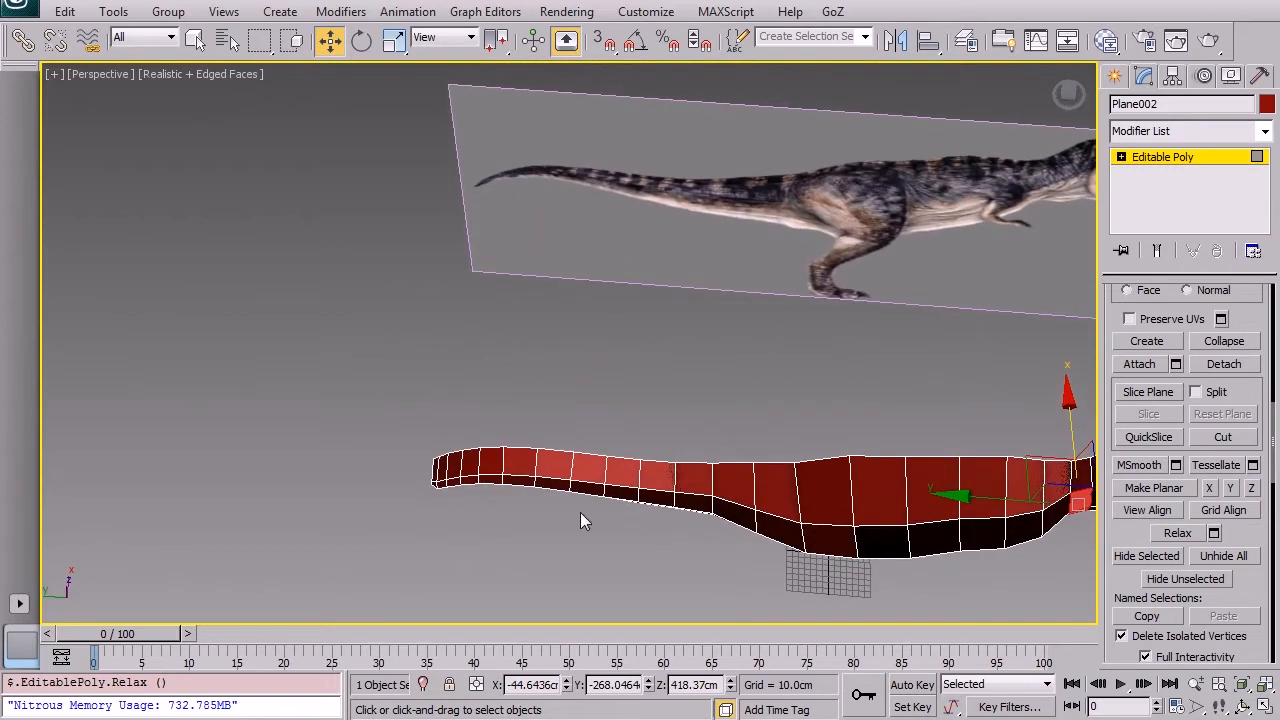
middle_click_drag(864, 520, 763, 475)
middle_click_drag(873, 488, 512, 315, "alt")
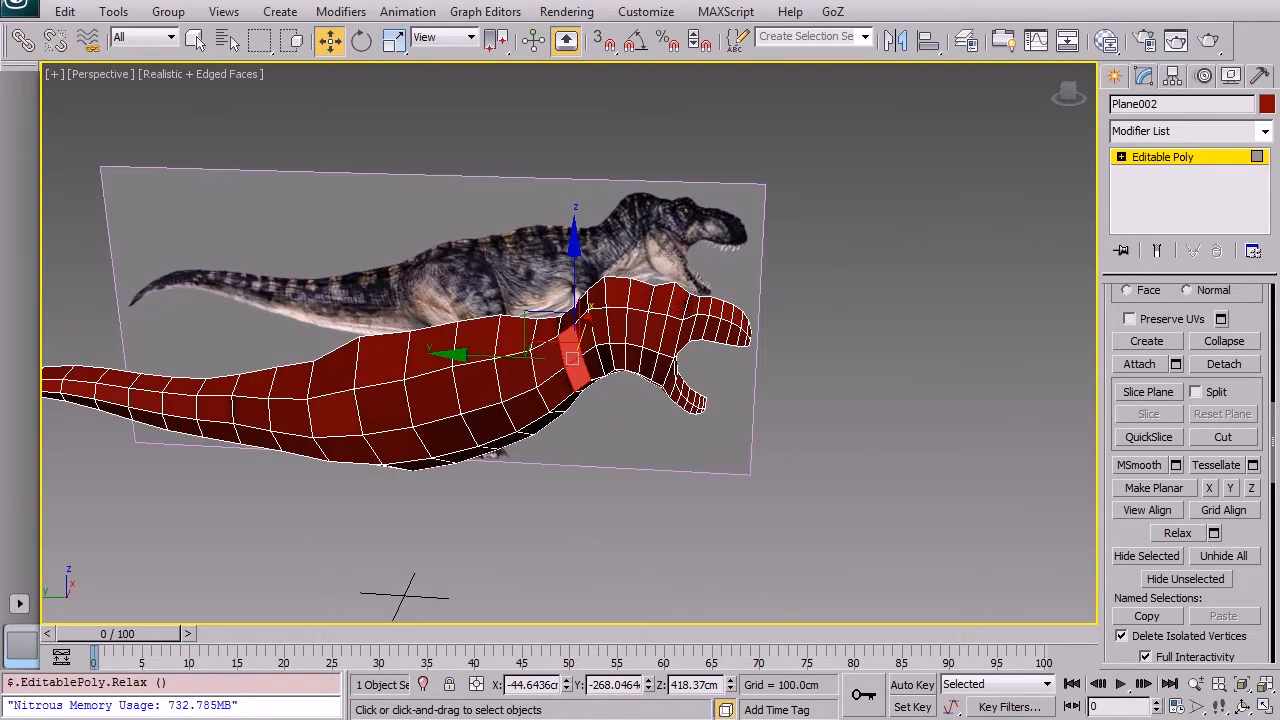
left_click(1265, 131)
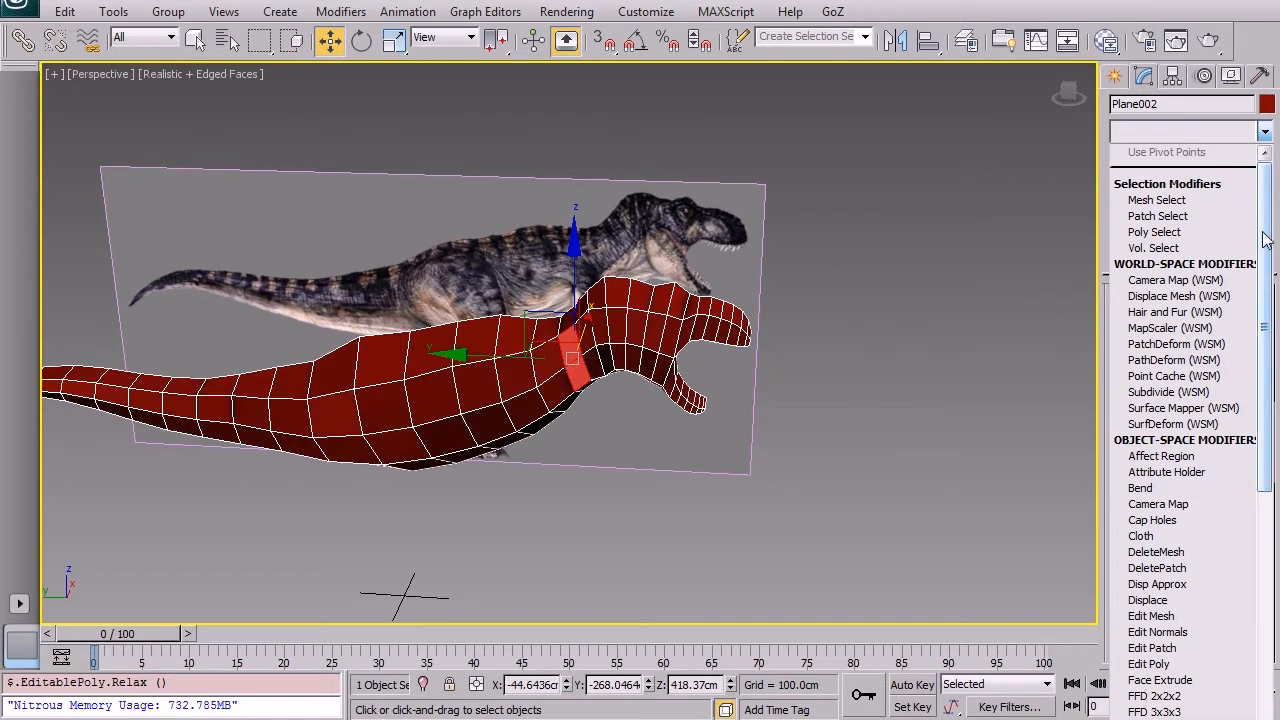
left_click(1044, 348)
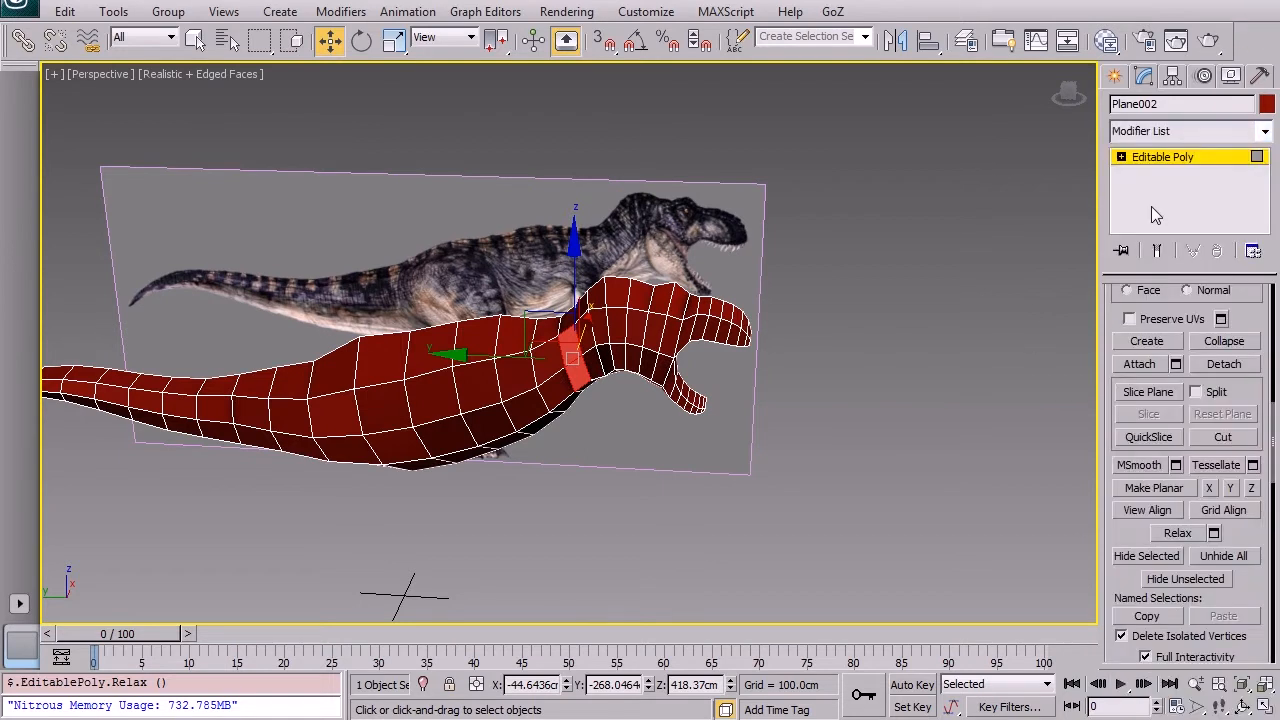
Step: Switch to vertex editing, select a vertex on the back, and add a Symmetry modifier mirrored on X with Flip enabled
key("1")
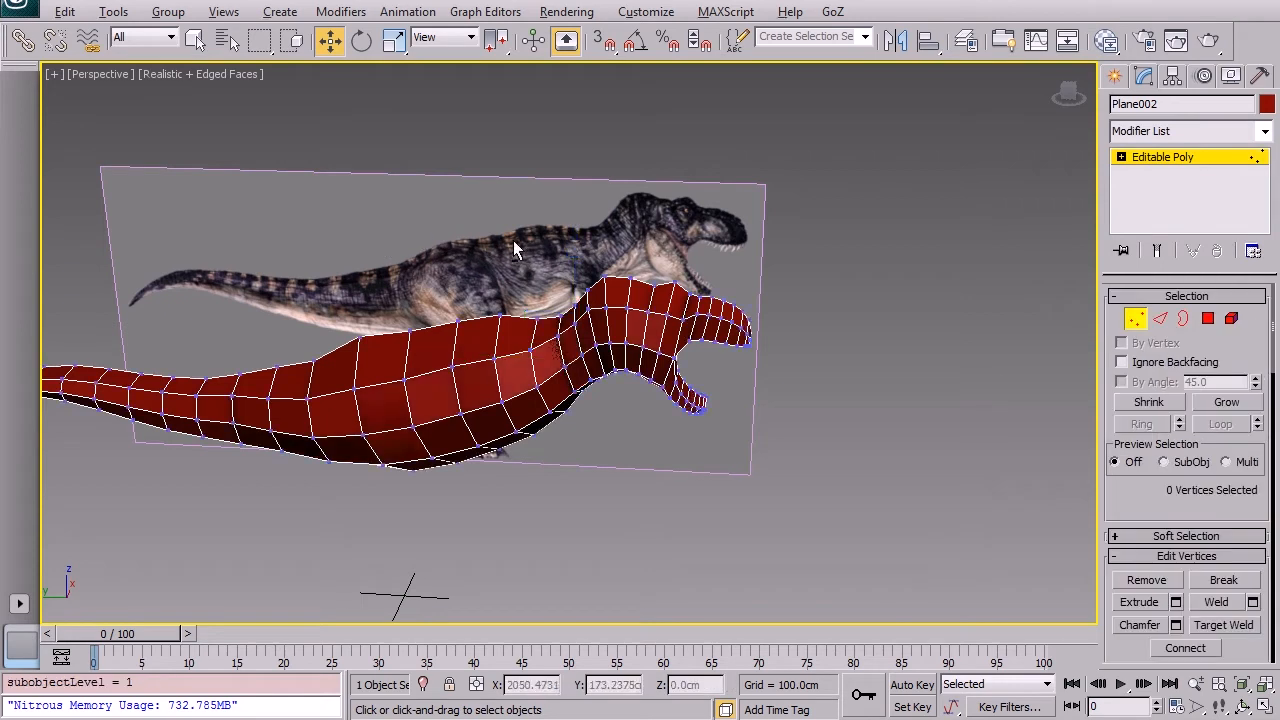
middle_click_drag(380, 248, 531, 341, "alt")
left_click(348, 332)
middle_click_drag(414, 371, 403, 295, "alt")
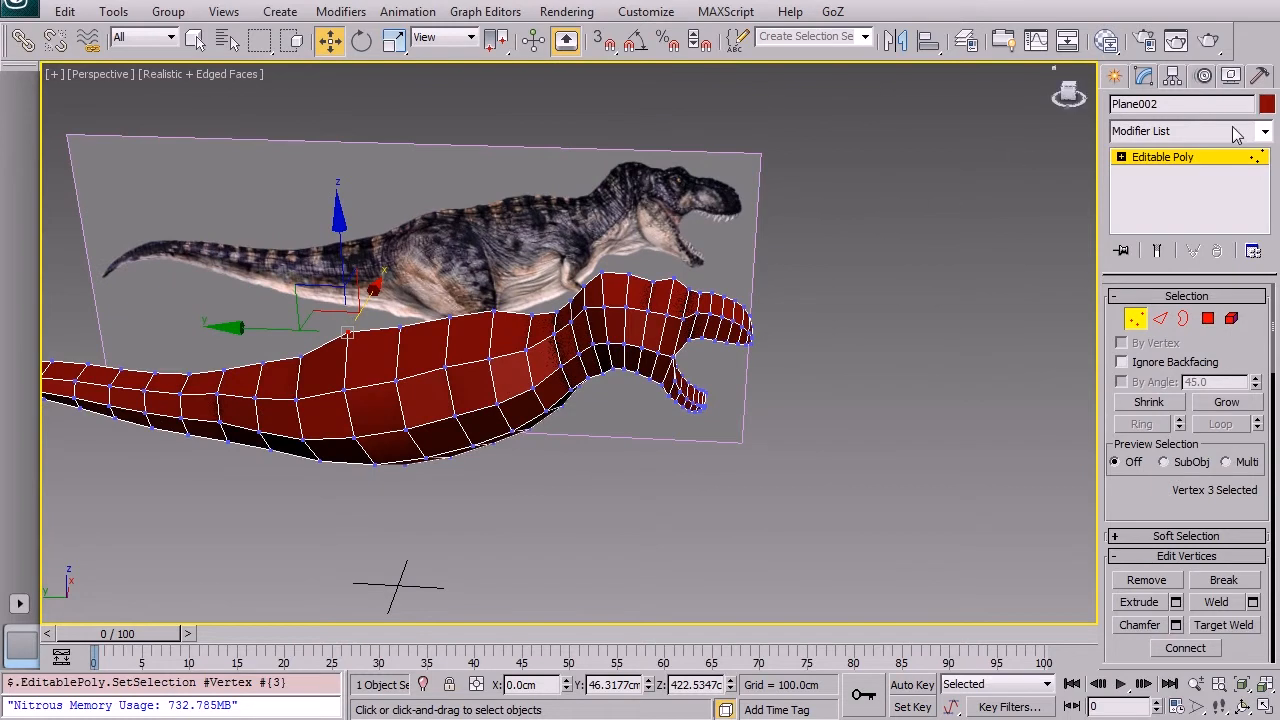
left_click(1264, 133)
scroll(1245, 600, "down", 15)
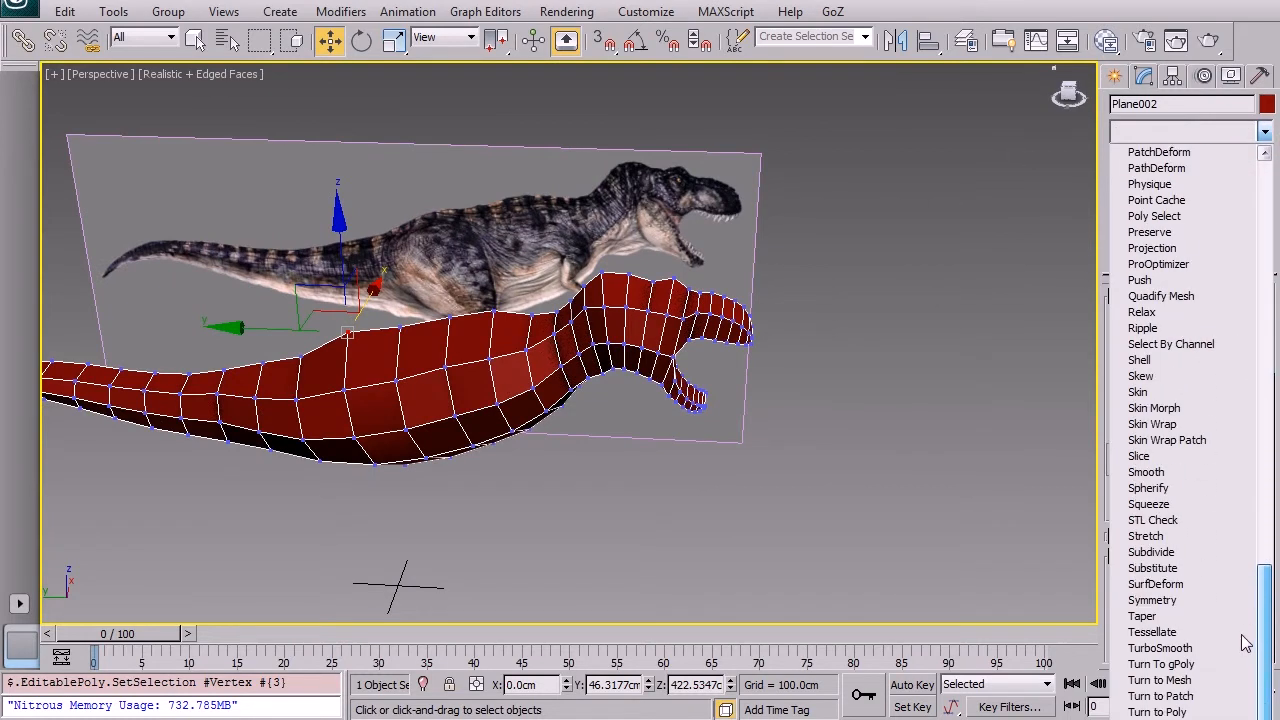
left_click(1152, 600)
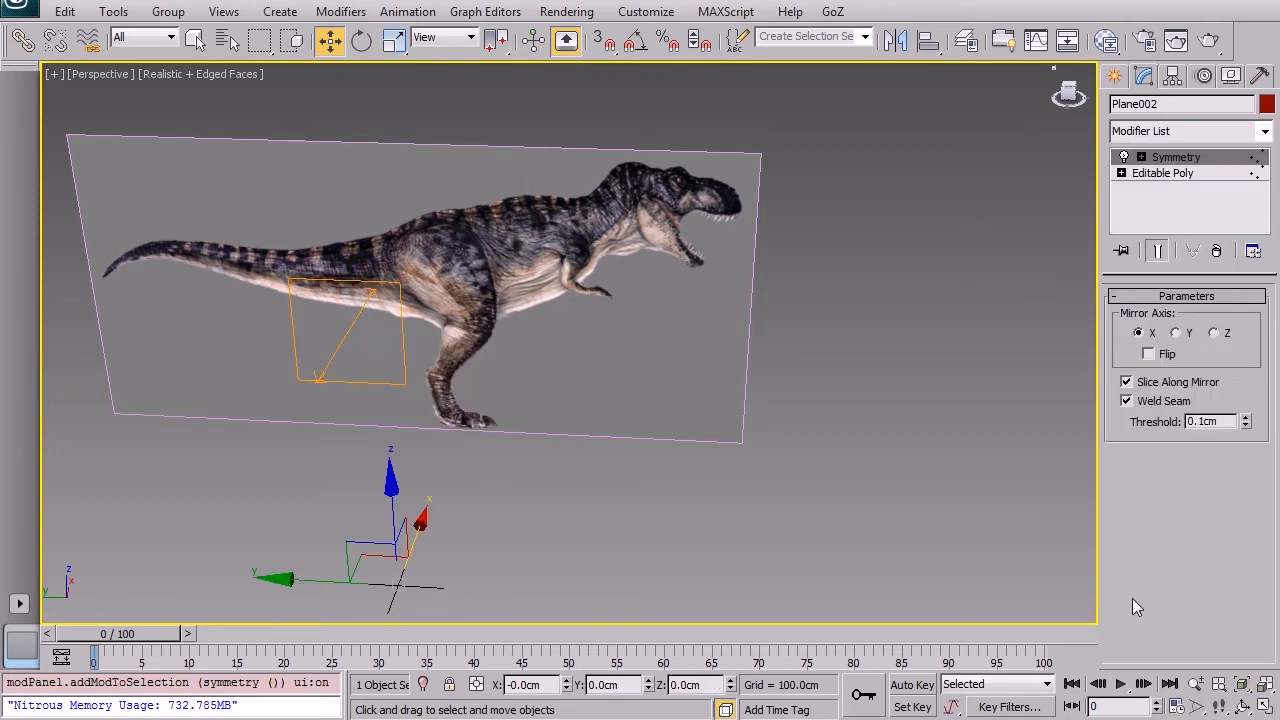
middle_click_drag(571, 410, 520, 360, "alt")
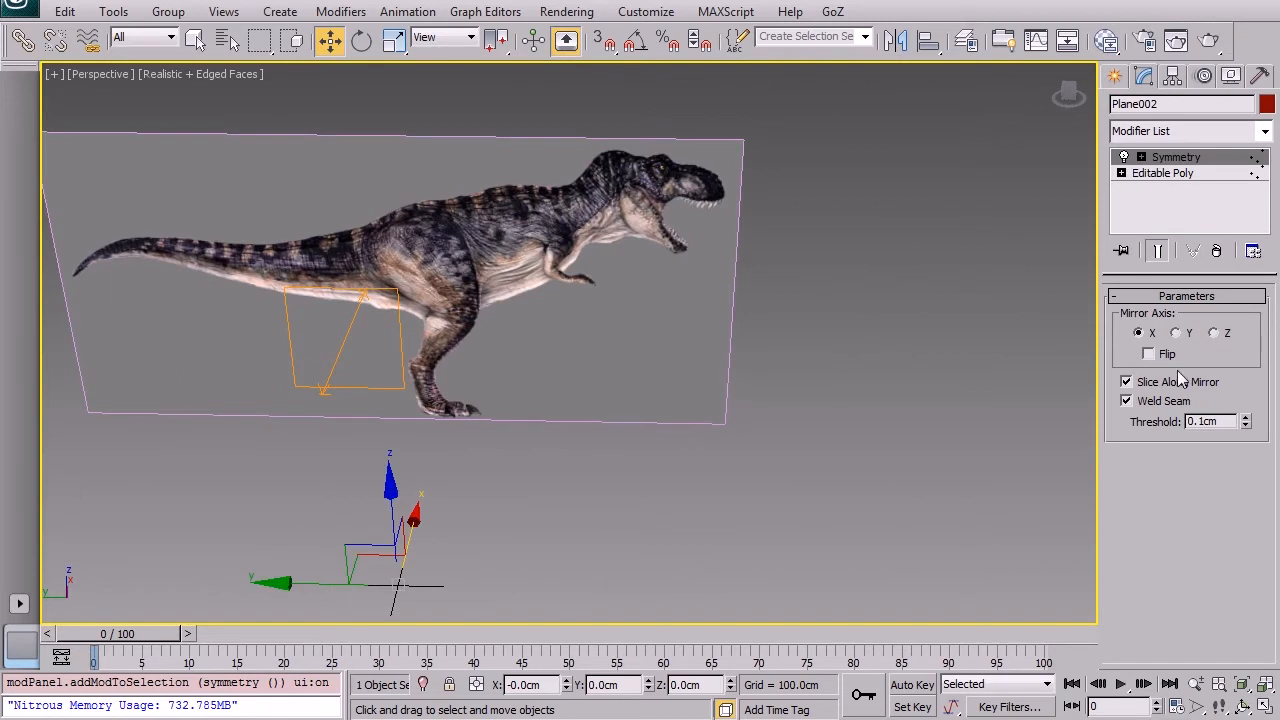
left_click(1149, 354)
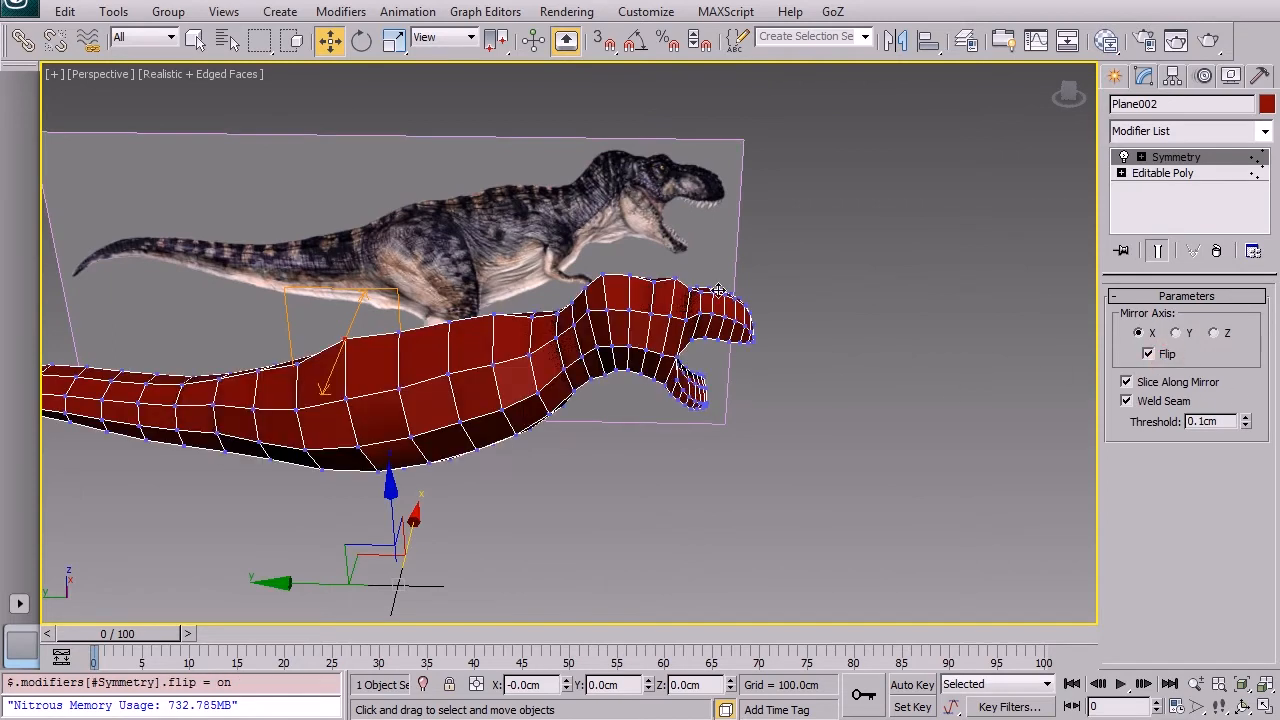
Step: Set the Symmetry modifier's weld threshold to 0.01 cm and inspect the mirrored body seam
middle_click_drag(500, 298, 591, 363, "alt")
scroll(681, 375, "up", 5)
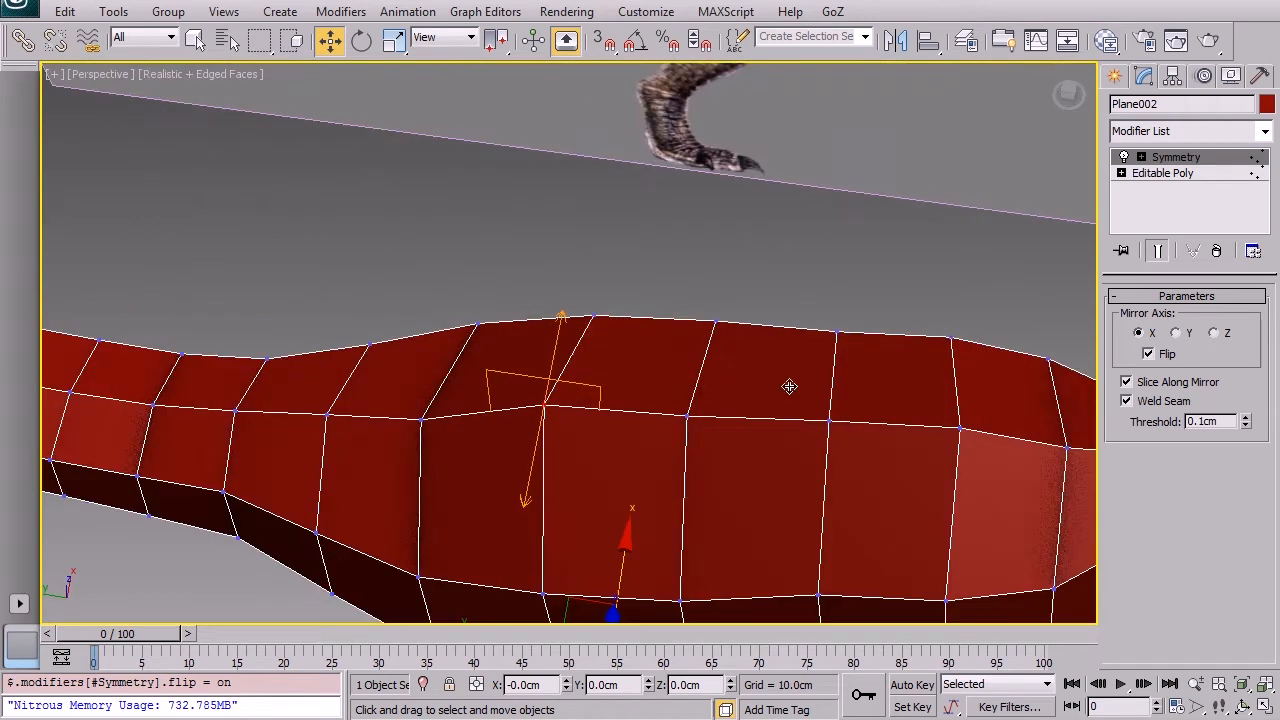
middle_click_drag(629, 475, 790, 410, "alt")
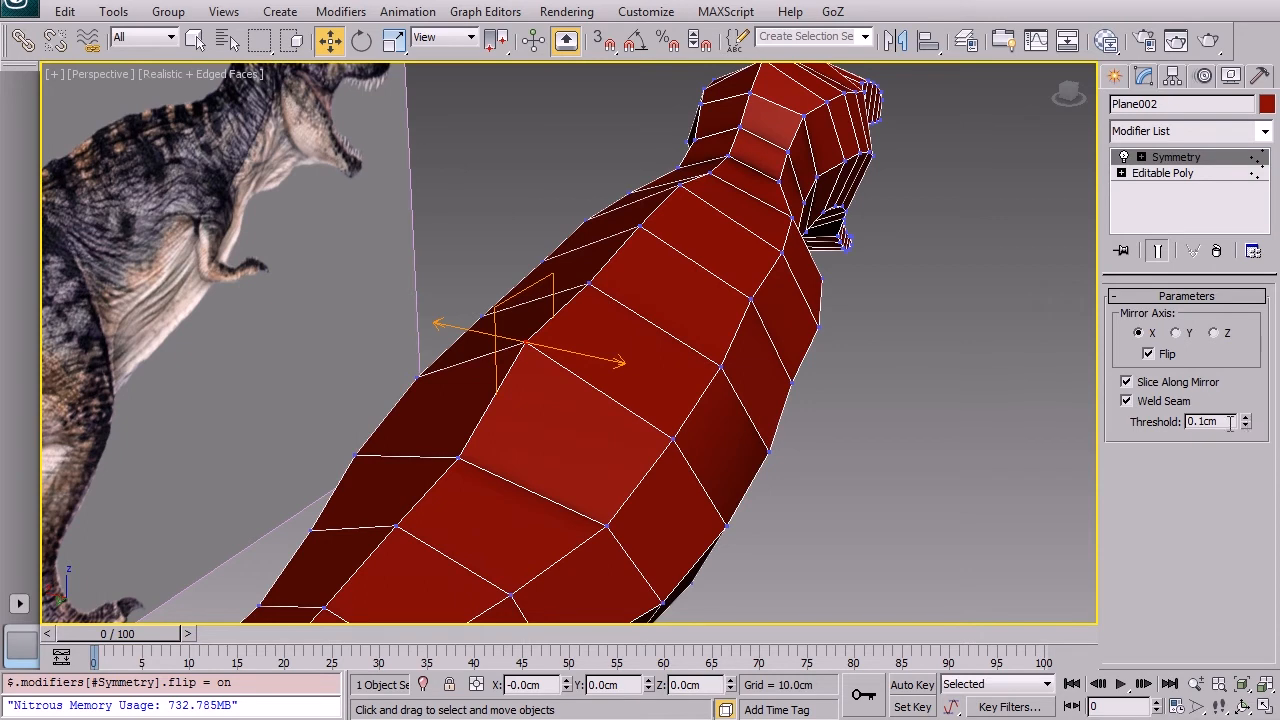
left_click_drag(1247, 425, 962, 20)
middle_click_drag(849, 143, 630, 365, "alt")
right_click(1247, 422)
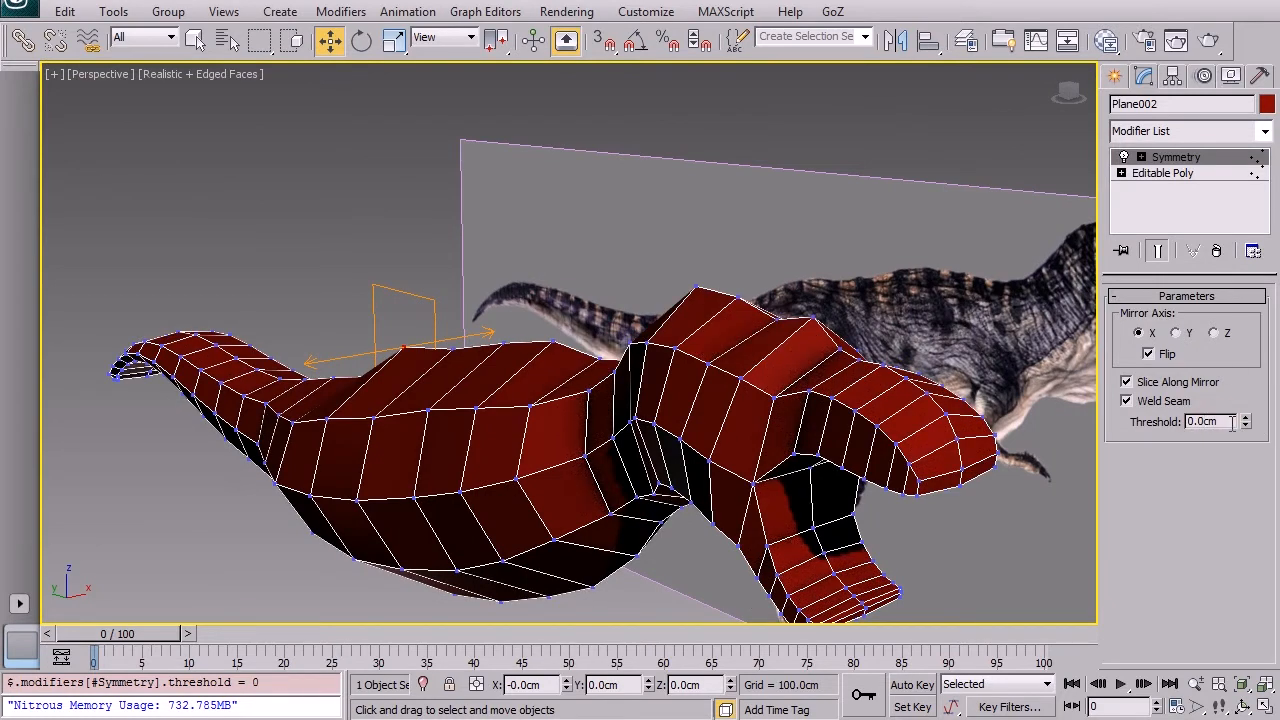
middle_click_drag(1098, 463, 1072, 324, "alt")
middle_click_drag(554, 354, 698, 458, "alt")
middle_click_drag(635, 423, 511, 314, "alt")
middle_click_drag(625, 317, 543, 366)
Step: Maximize the Top view on the tail and return to Editable Poly vertex editing with the Symmetry end result shown
key("alt+w")
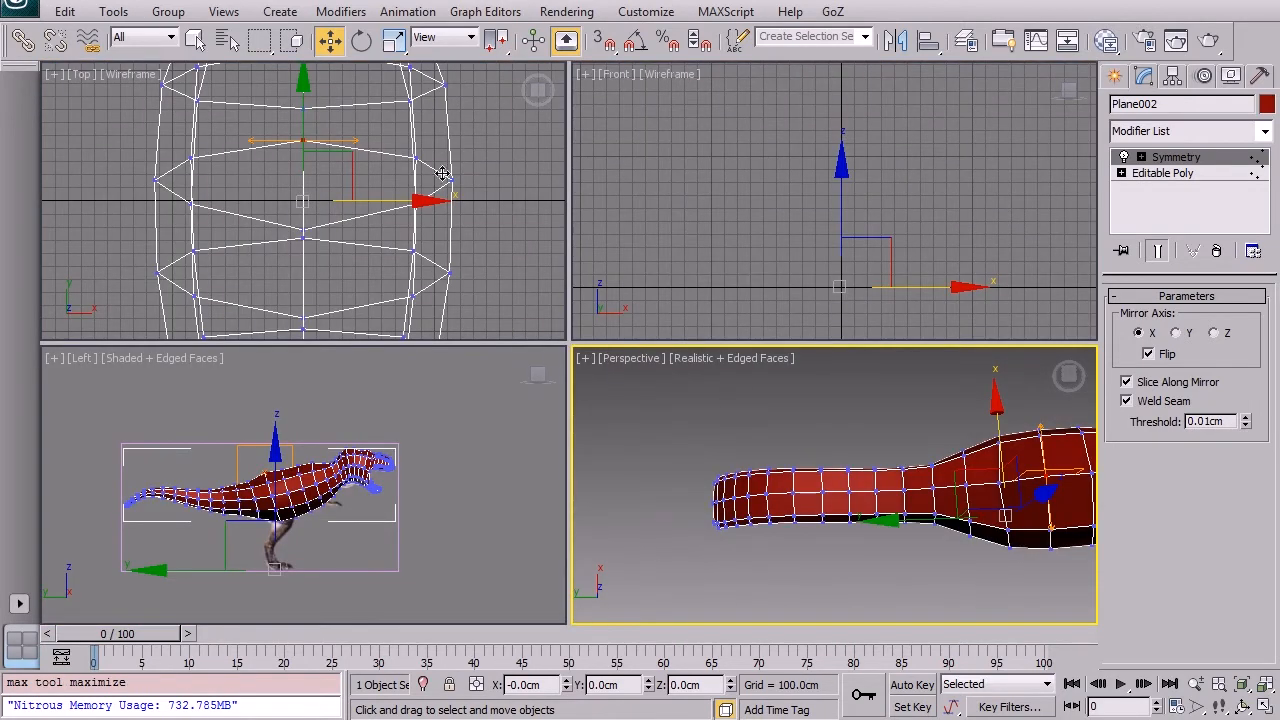
scroll(319, 210, "down", 10)
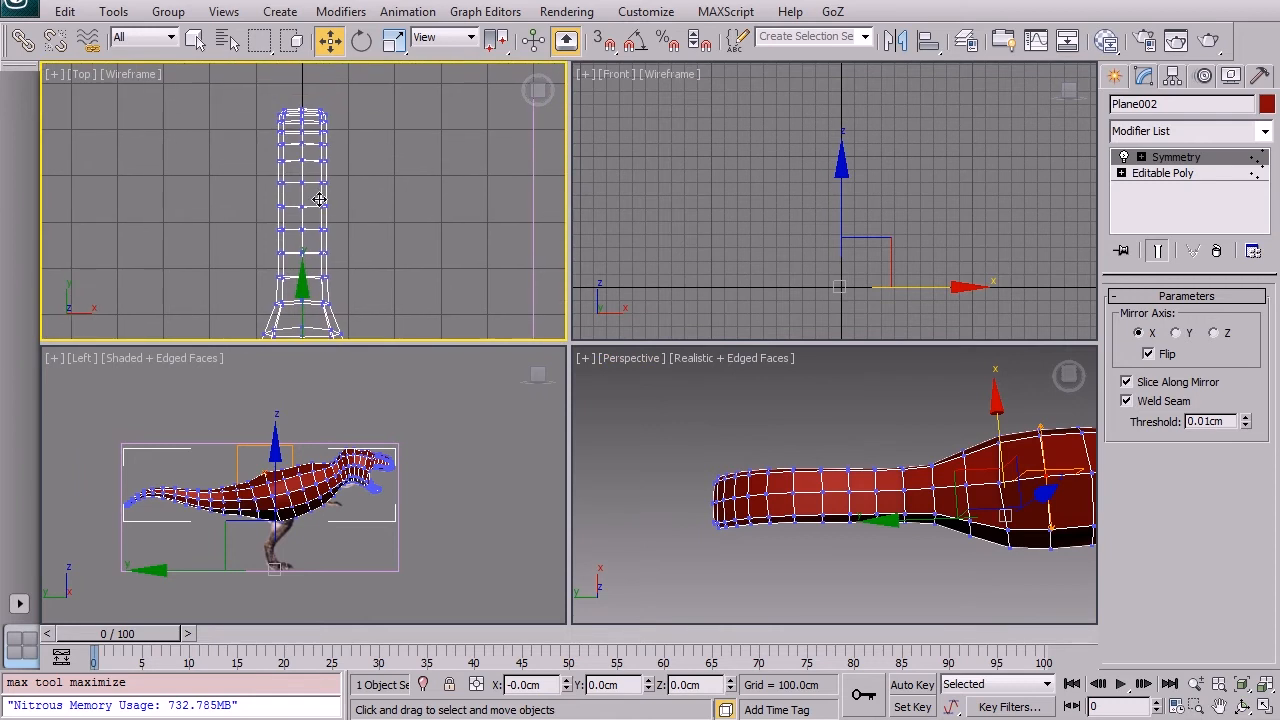
scroll(335, 190, "up", 3)
key("alt+w")
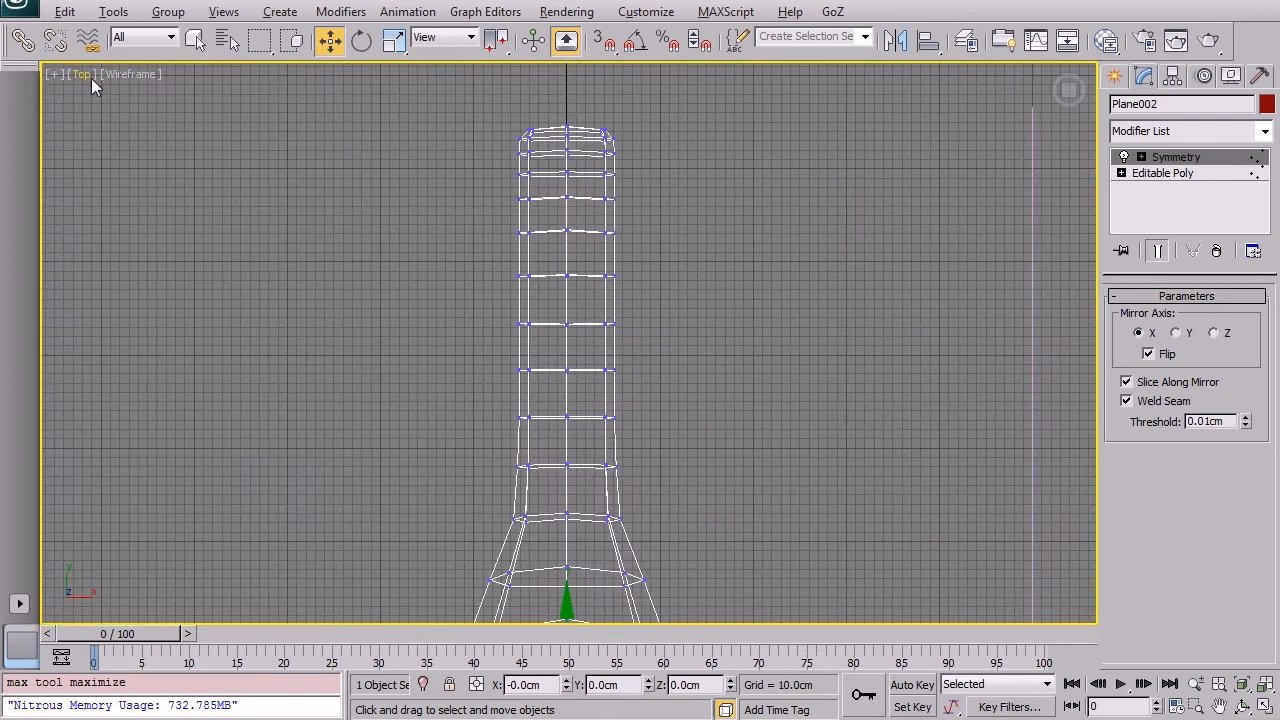
left_click(1162, 173)
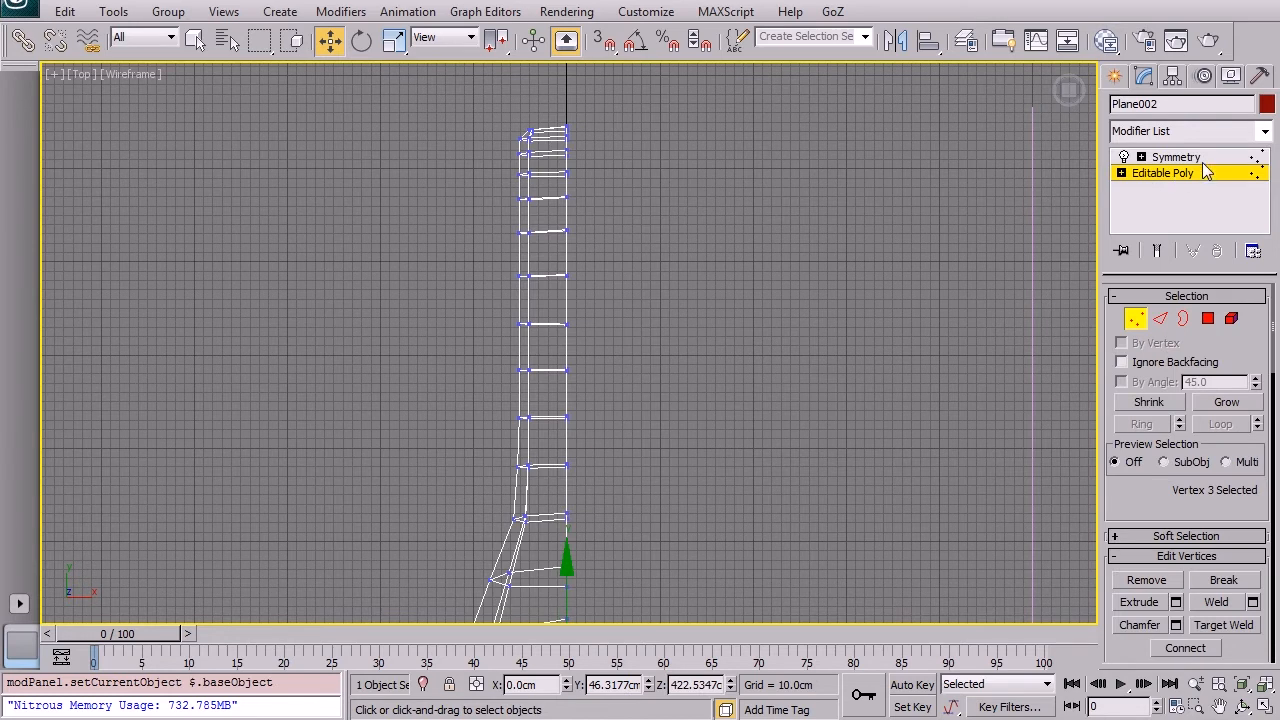
left_click(1156, 254)
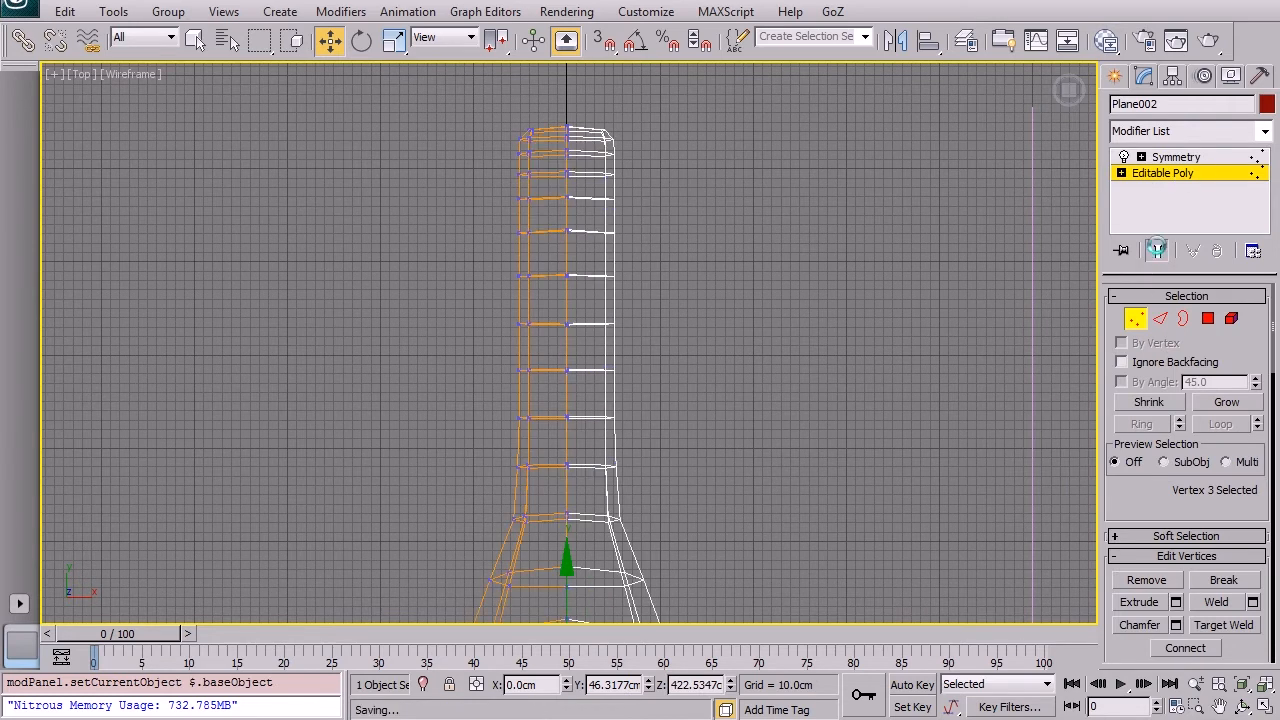
Step: Move the side vertices of the rows at the tail tip inward, shifting the last two rows by about 30 cm along X
middle_click_drag(603, 470, 650, 565)
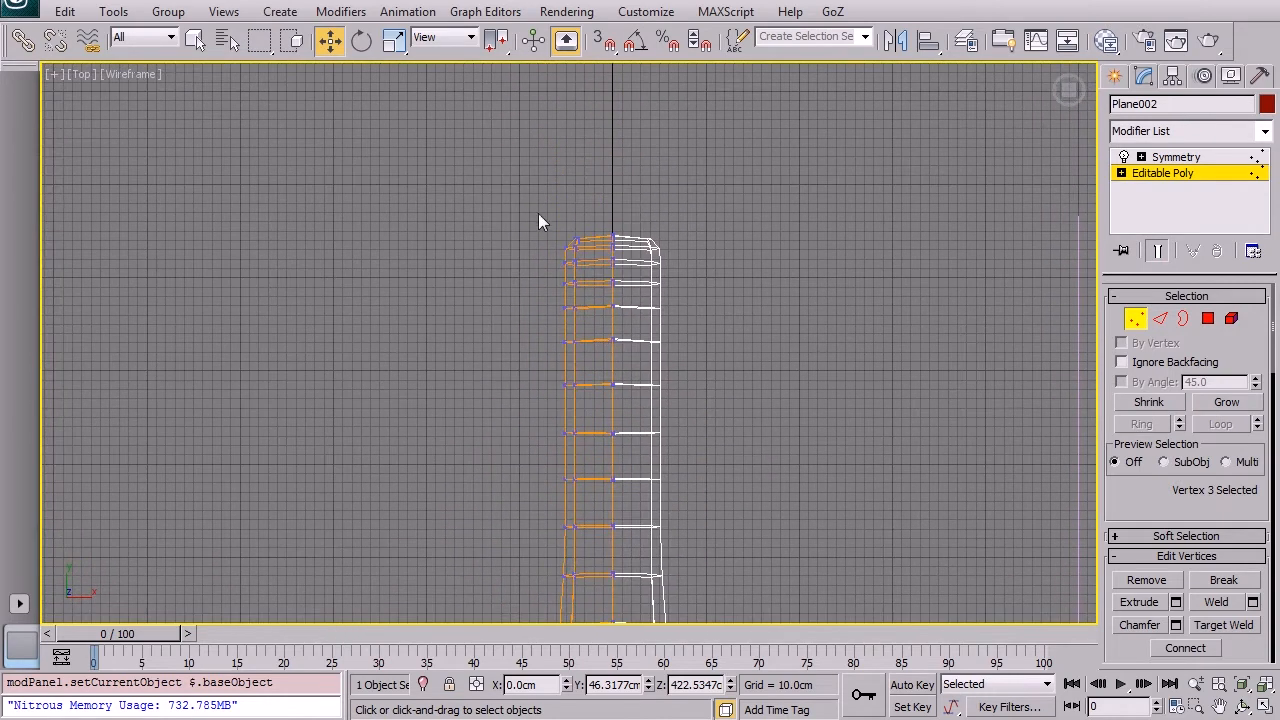
scroll(572, 278, "up", 4)
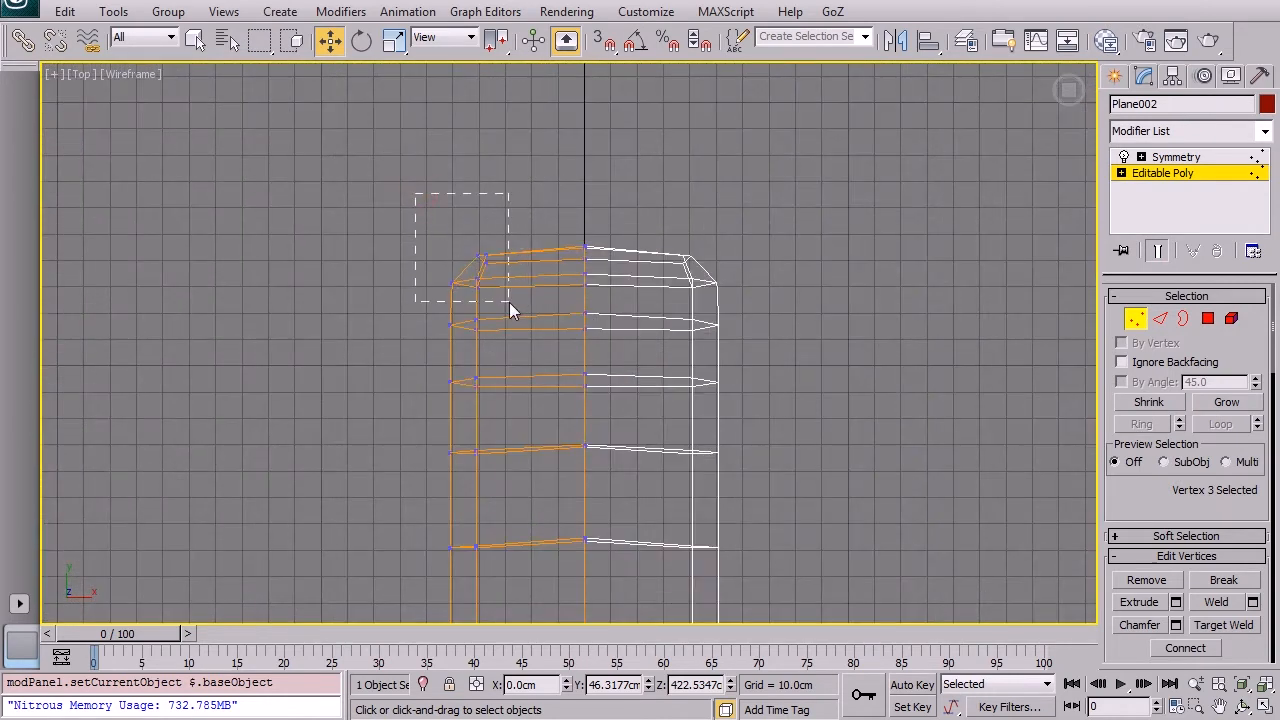
left_click_drag(510, 301, 510, 300)
left_click_drag(520, 236, 608, 226)
left_click_drag(511, 356, 512, 357)
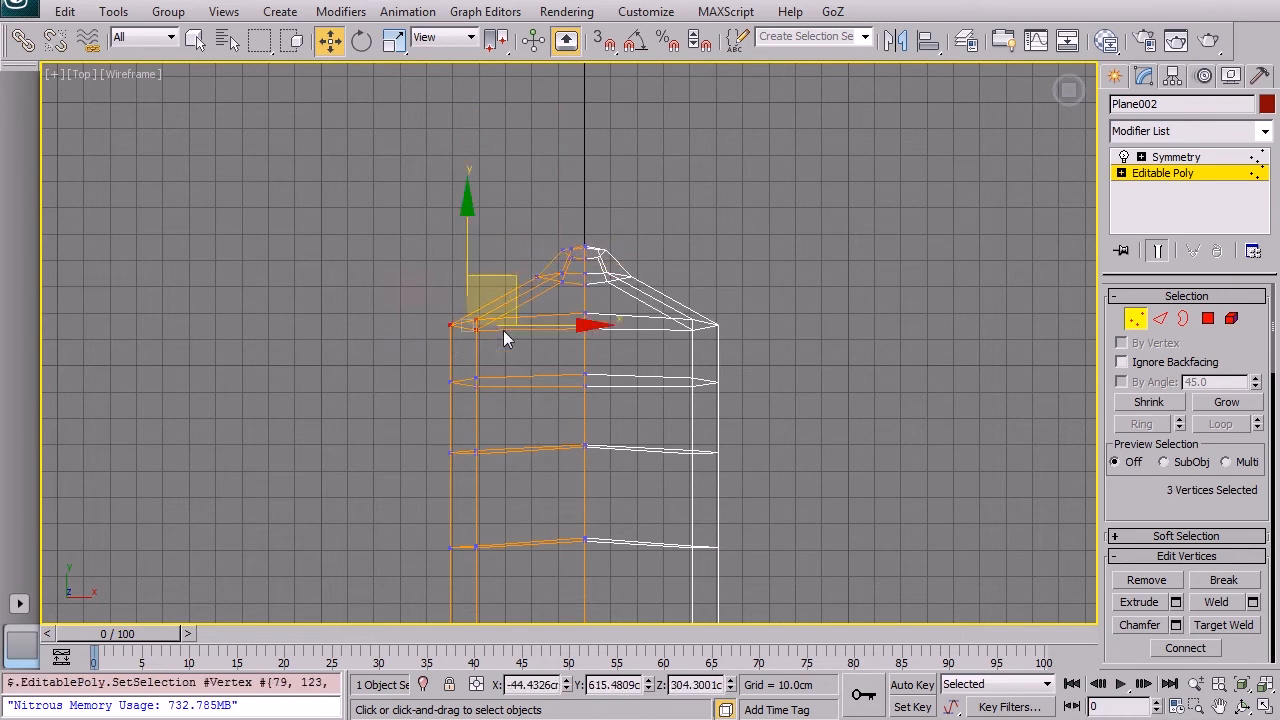
left_click_drag(510, 279, 591, 281)
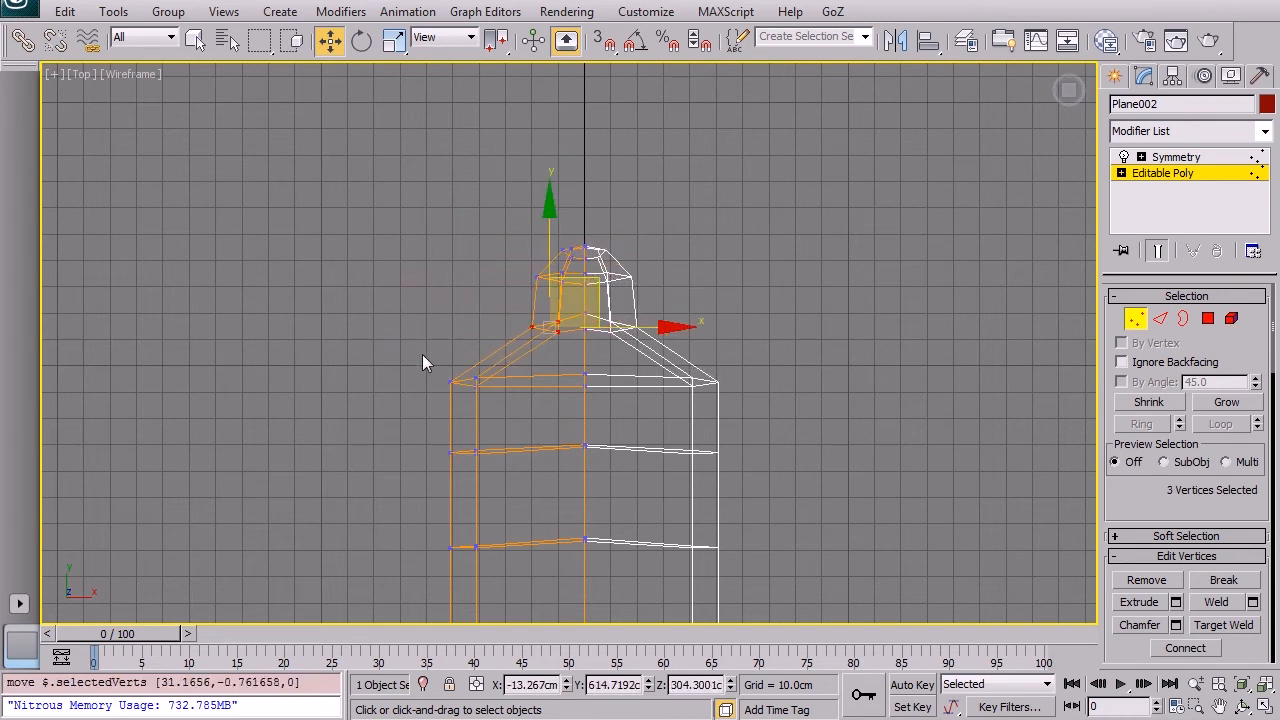
left_click_drag(511, 403, 623, 391)
Step: Narrow the tail near the hips by moving two side vertex rows inward along X, the second by about 11 cm
scroll(618, 393, "down", 2)
middle_click_drag(613, 393, 612, 281)
scroll(611, 288, "down", 3)
middle_click_drag(572, 396, 569, 299)
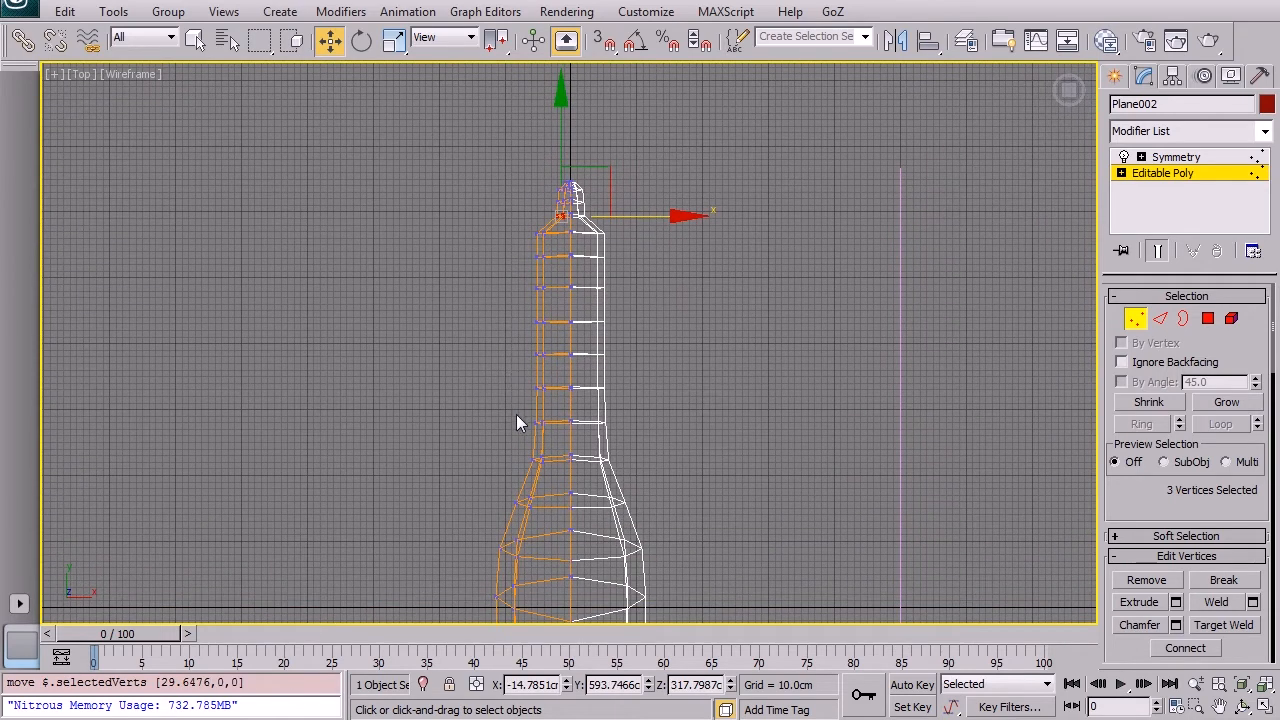
scroll(515, 420, "up", 3)
left_click_drag(560, 480, 616, 461)
left_click_drag(498, 380, 611, 397)
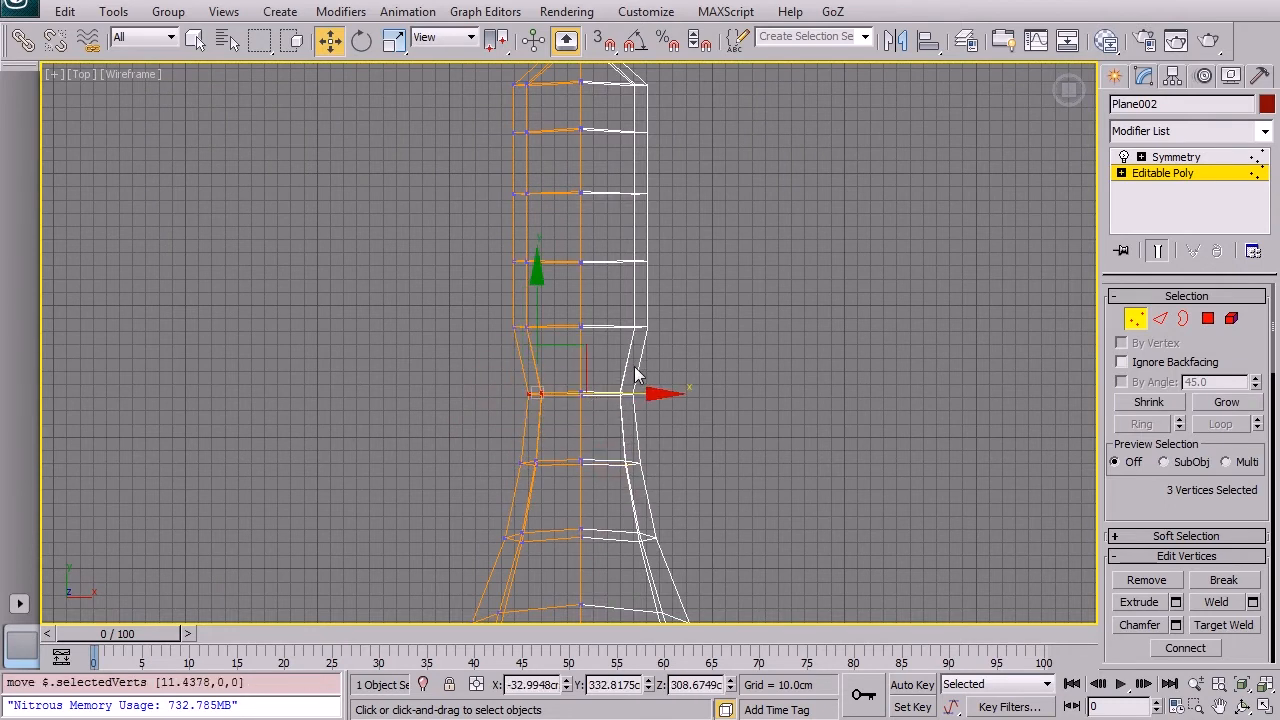
Step: Hide the move gizmo and shift the side vertices of the remaining mid-tail rows inward along X to taper the tail
key("x")
scroll(574, 361, "up", 3)
left_click_drag(539, 335, 520, 311)
left_click_drag(539, 201, 539, 201)
left_click_drag(484, 181, 532, 179)
middle_click_drag(532, 177, 542, 444)
left_click(453, 299)
left_click_drag(437, 283, 550, 327)
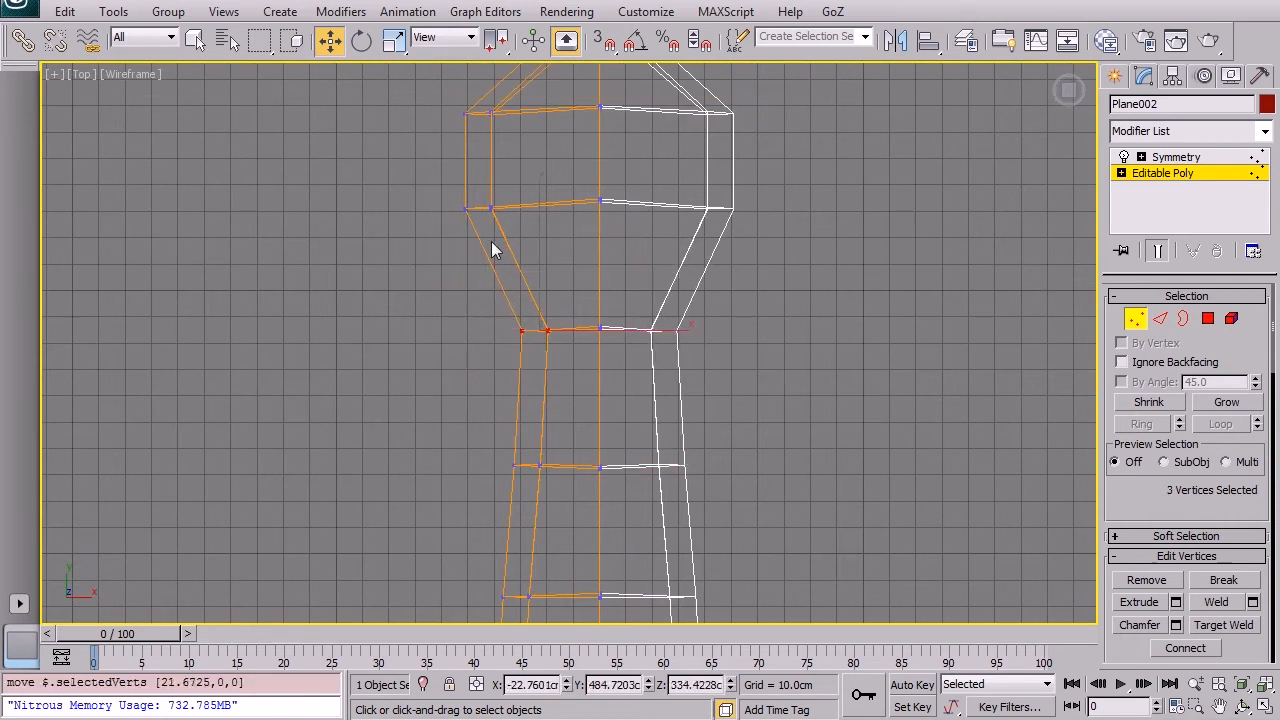
left_click_drag(489, 218, 557, 209)
middle_click_drag(551, 192, 565, 471)
left_click_drag(530, 409, 583, 389)
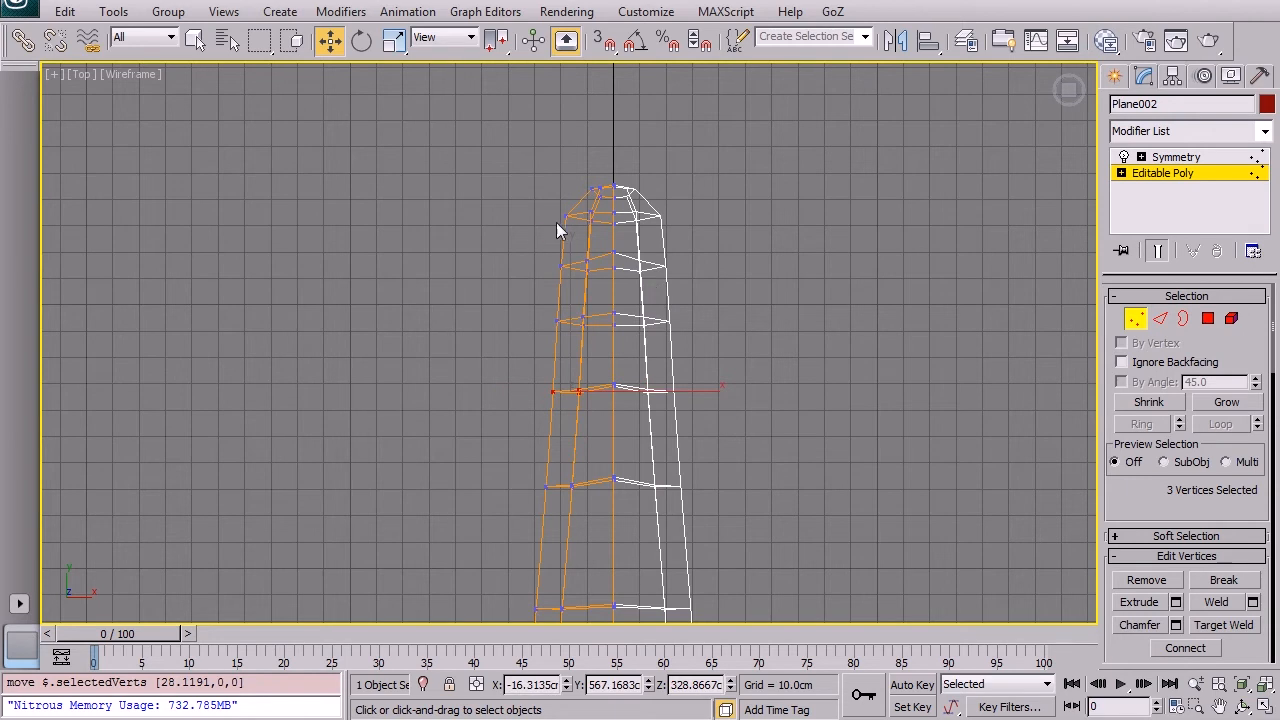
Step: Nudge individual outer edge vertices along the tail inward along X to smooth its tapering outline
left_click_drag(566, 217, 578, 215)
left_click_drag(561, 264, 573, 265)
left_click_drag(555, 324, 568, 324)
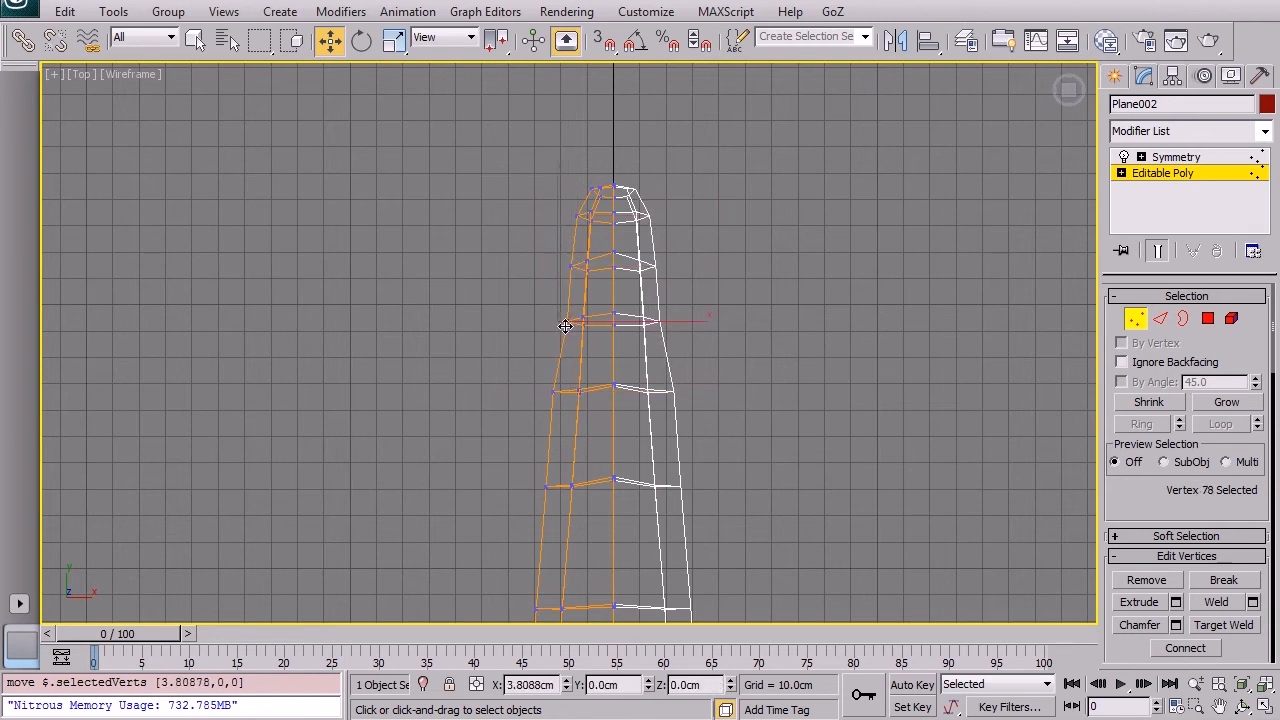
mouse_move(570, 216)
left_mouse_down()
mouse_move(604, 237)
mouse_move(594, 219)
left_mouse_up()
left_click_drag(570, 265, 572, 263)
left_click_drag(558, 395, 563, 400)
left_click_drag(544, 487, 548, 487)
middle_click_drag(561, 524, 556, 268)
left_click_drag(531, 354, 537, 357)
scroll(551, 446, "down", 5)
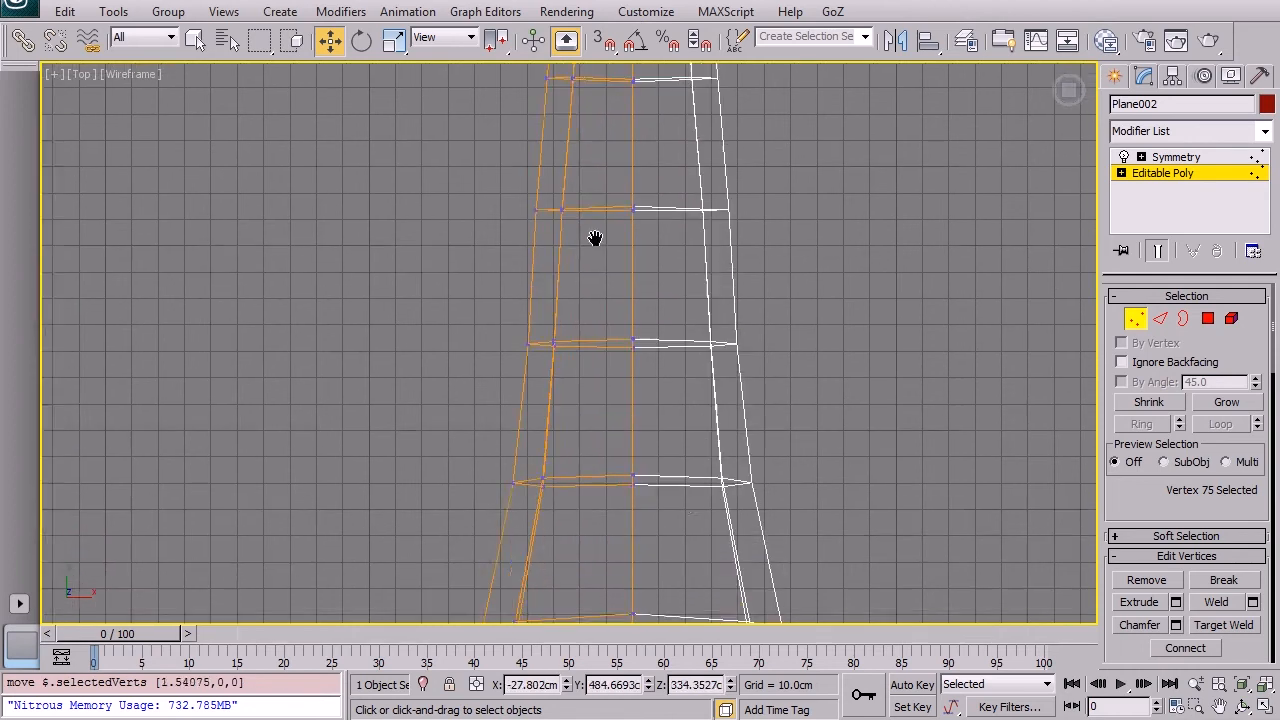
Step: Show the move gizmo and straighten three mid-tail cross rows by shifting their side vertices slightly in X and Y
scroll(584, 484, "up", 4)
key("x")
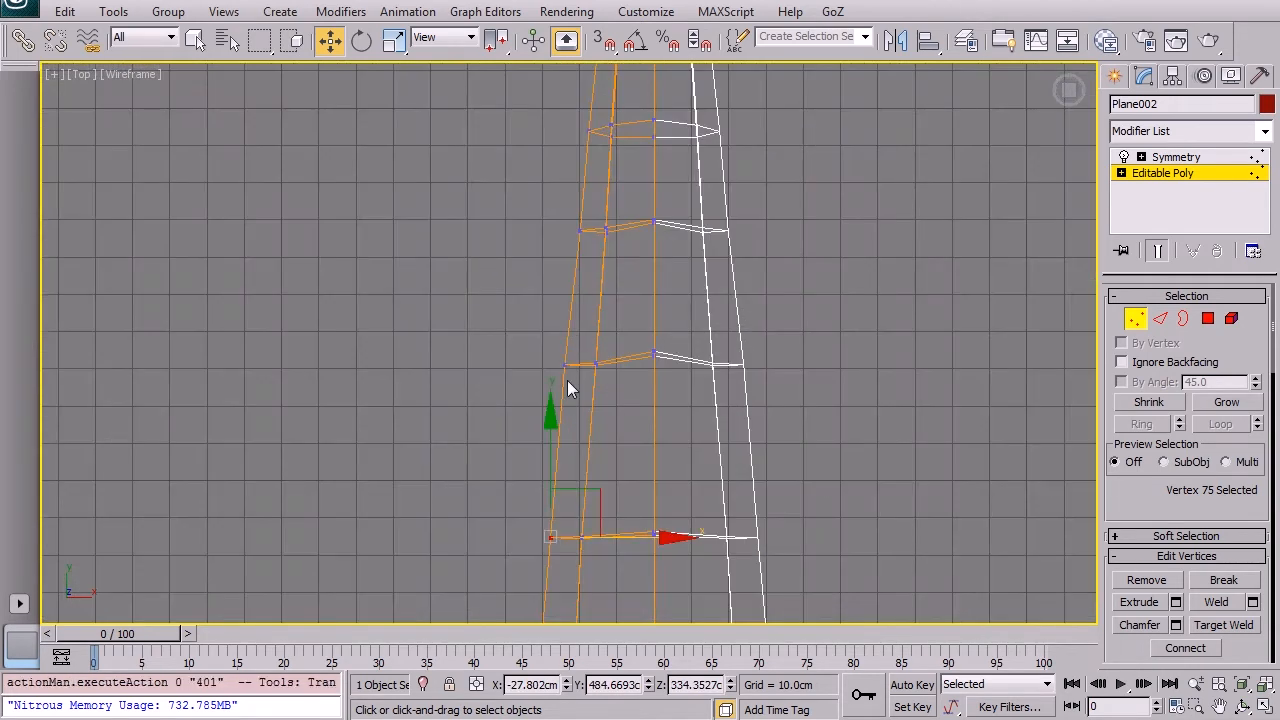
left_click_drag(586, 367, 588, 368)
left_click_drag(622, 318, 618, 311)
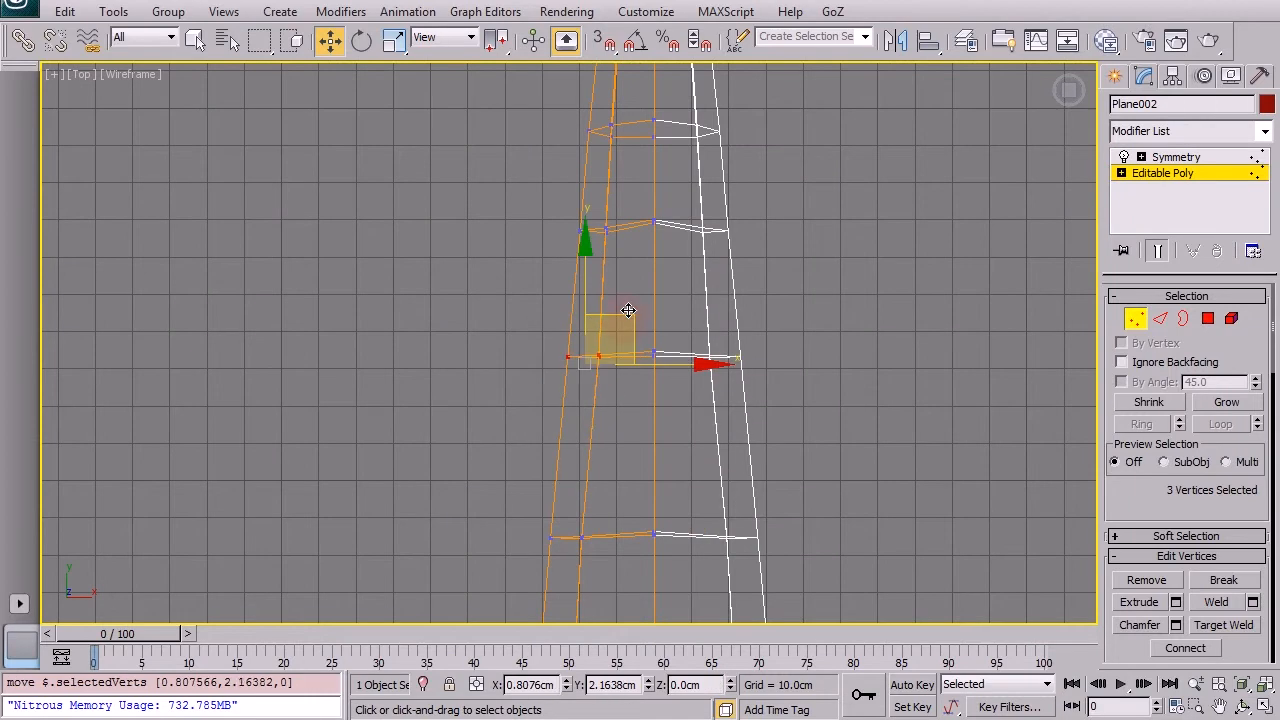
left_click_drag(571, 193, 633, 176)
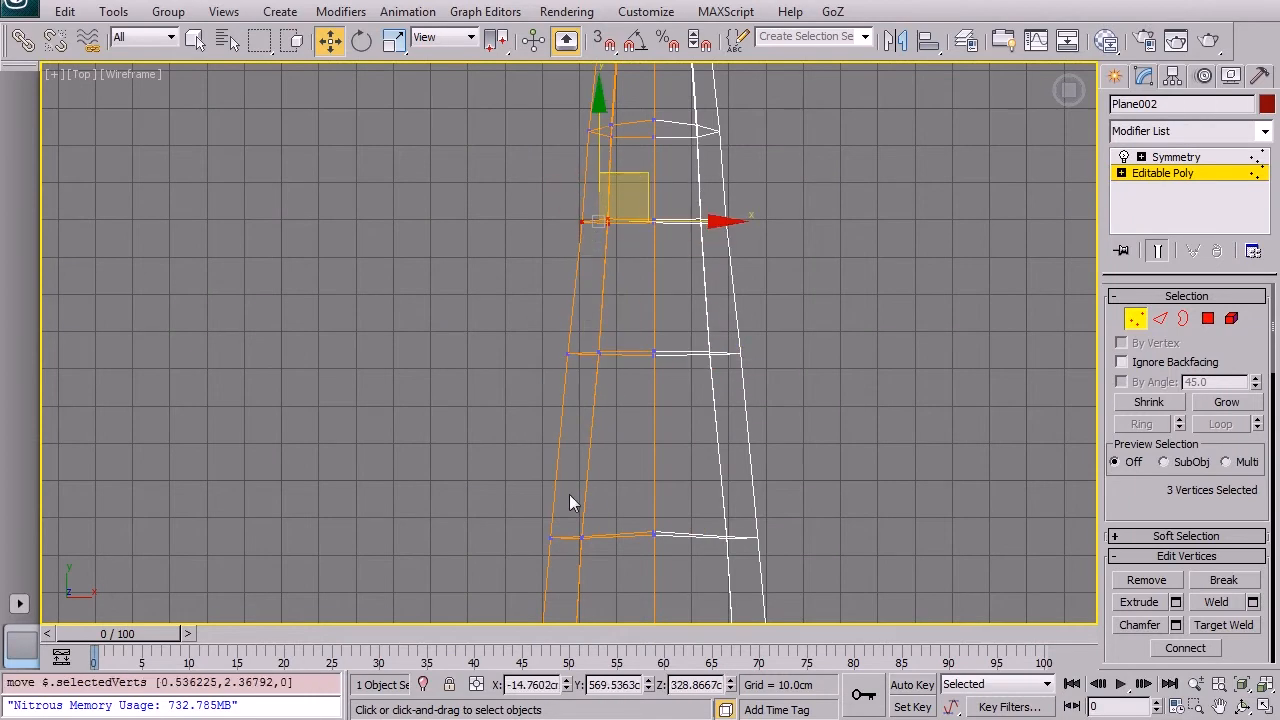
left_click_drag(604, 573, 605, 573)
left_click_drag(612, 508, 616, 502)
scroll(560, 340, "down", 4)
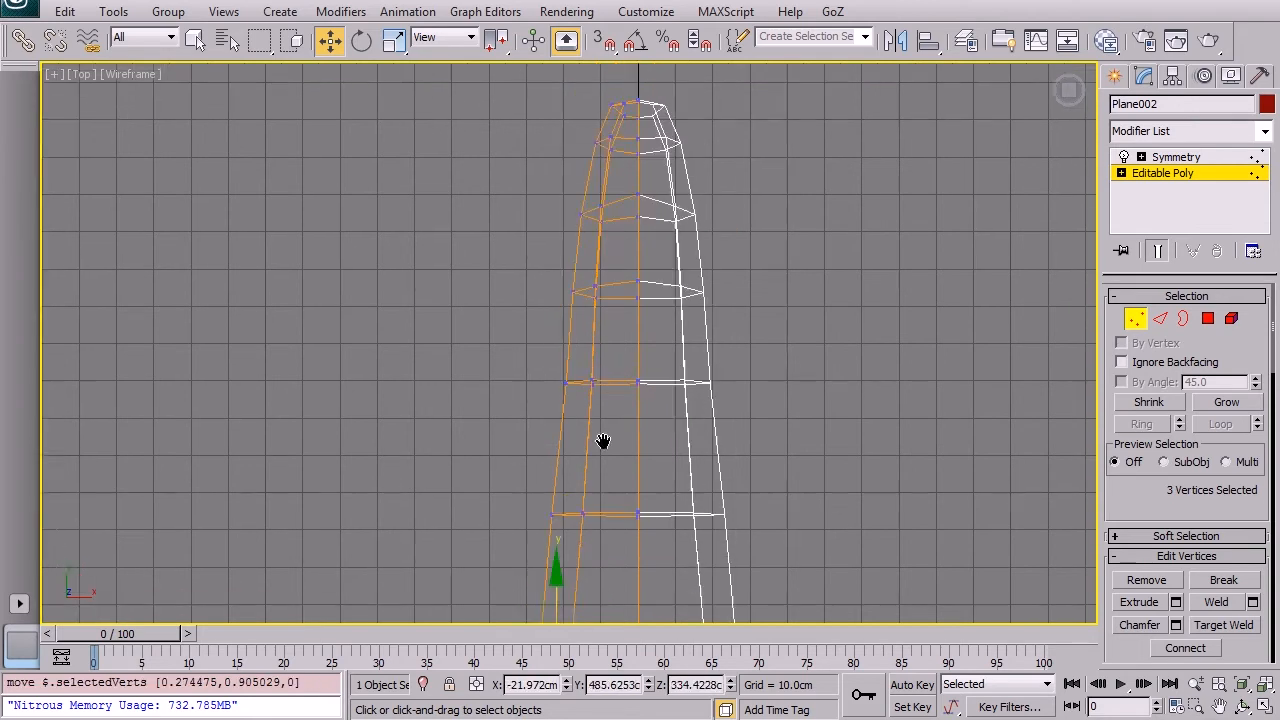
Step: Reposition the side vertices of the rows near the tail tip in X and Y to even out their spacing
left_click_drag(572, 355, 618, 413)
scroll(665, 365, "up", 2)
left_click_drag(647, 358, 646, 360)
left_click_drag(574, 403, 569, 403)
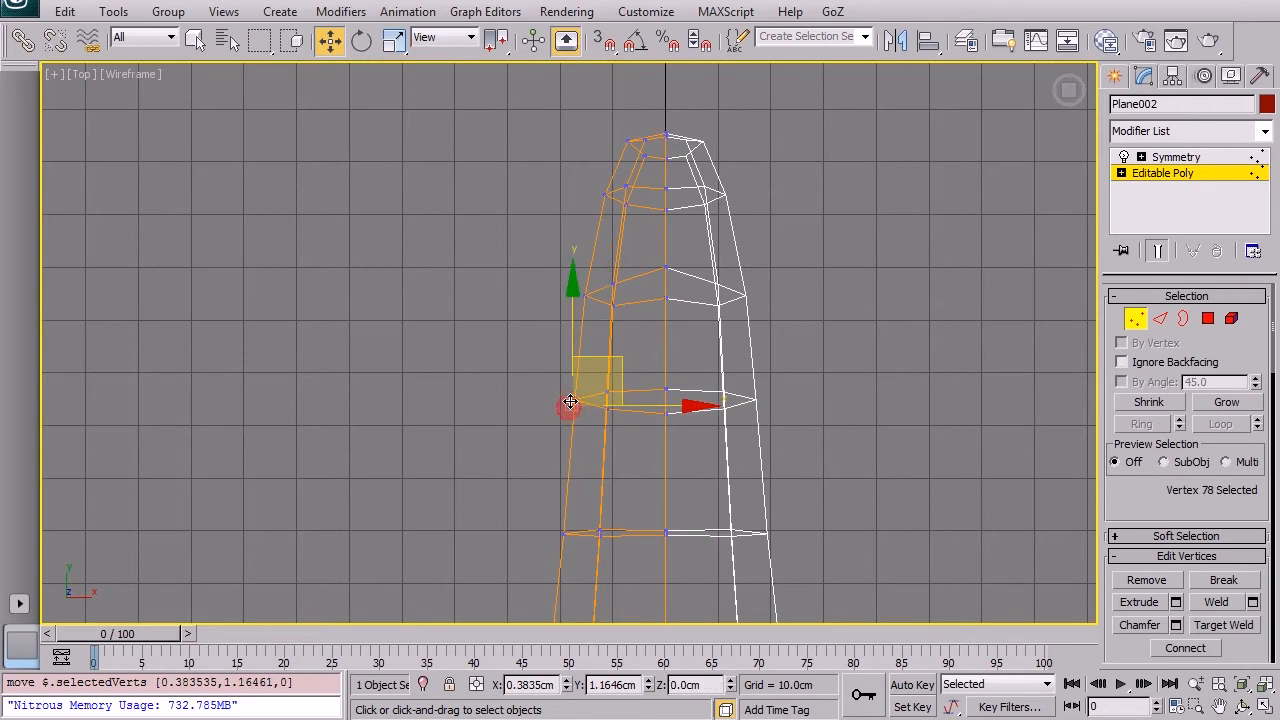
left_click_drag(571, 249, 629, 319)
left_click_drag(637, 244, 643, 230)
left_click(549, 152)
left_click_drag(597, 179, 633, 223)
left_click_drag(656, 168, 657, 175)
left_click(646, 112)
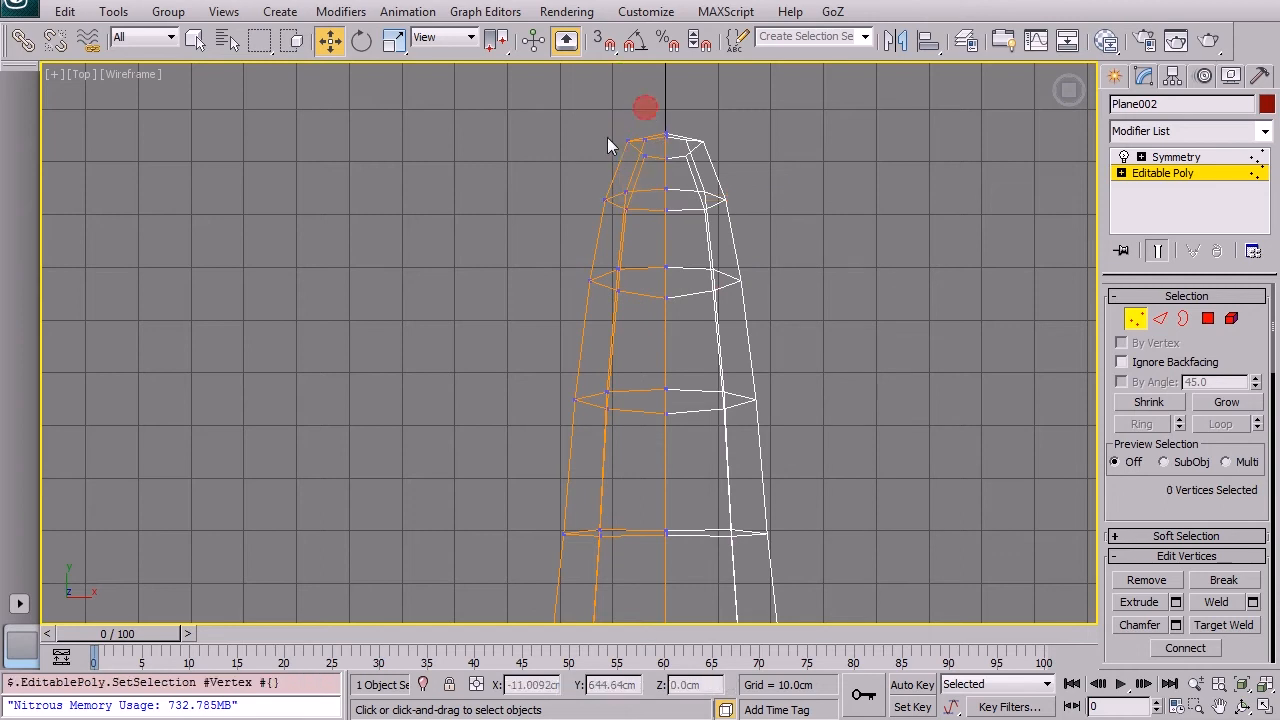
Step: Select the nine side vertices where the torso narrows into the neck and move them about 1 cm inward along X
scroll(575, 241, "down", 4)
middle_click_drag(628, 345, 654, 212)
scroll(654, 230, "down", 7)
middle_click_drag(656, 442, 667, 304)
scroll(666, 308, "up", 4)
middle_click_drag(652, 395, 655, 360)
scroll(509, 348, "up", 4)
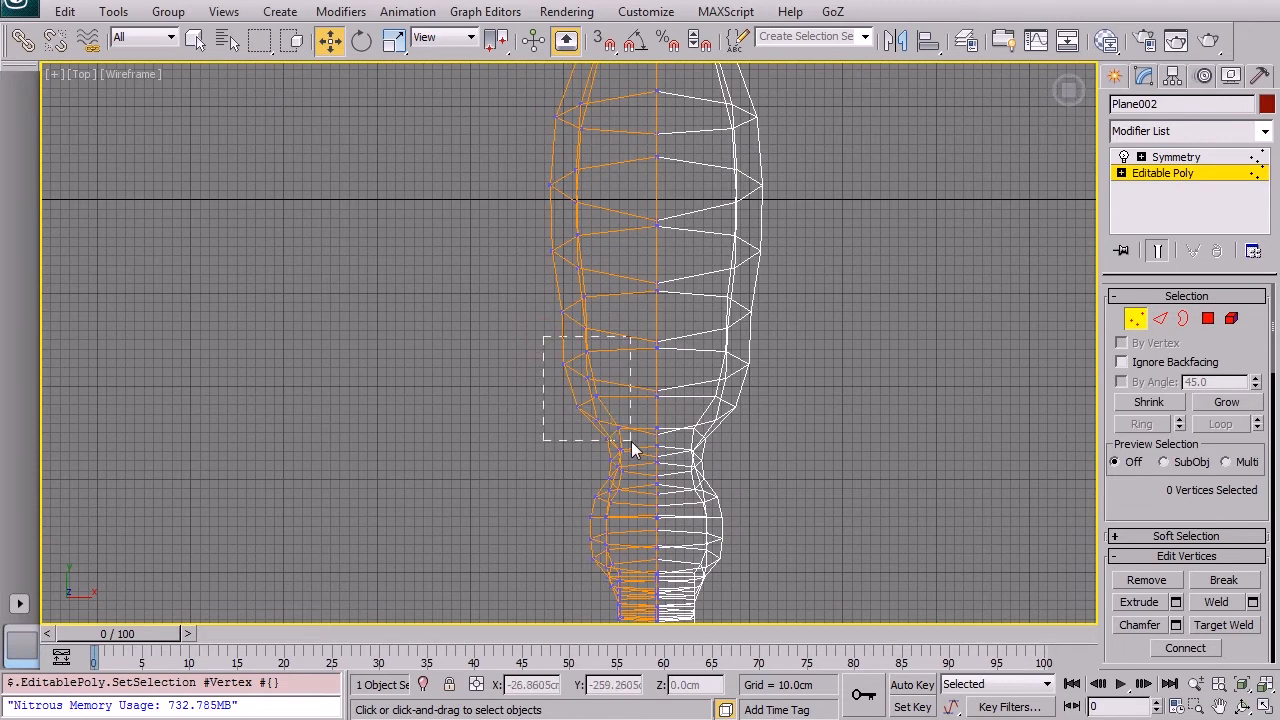
left_click_drag(629, 444, 631, 452)
left_click_drag(675, 409, 676, 409)
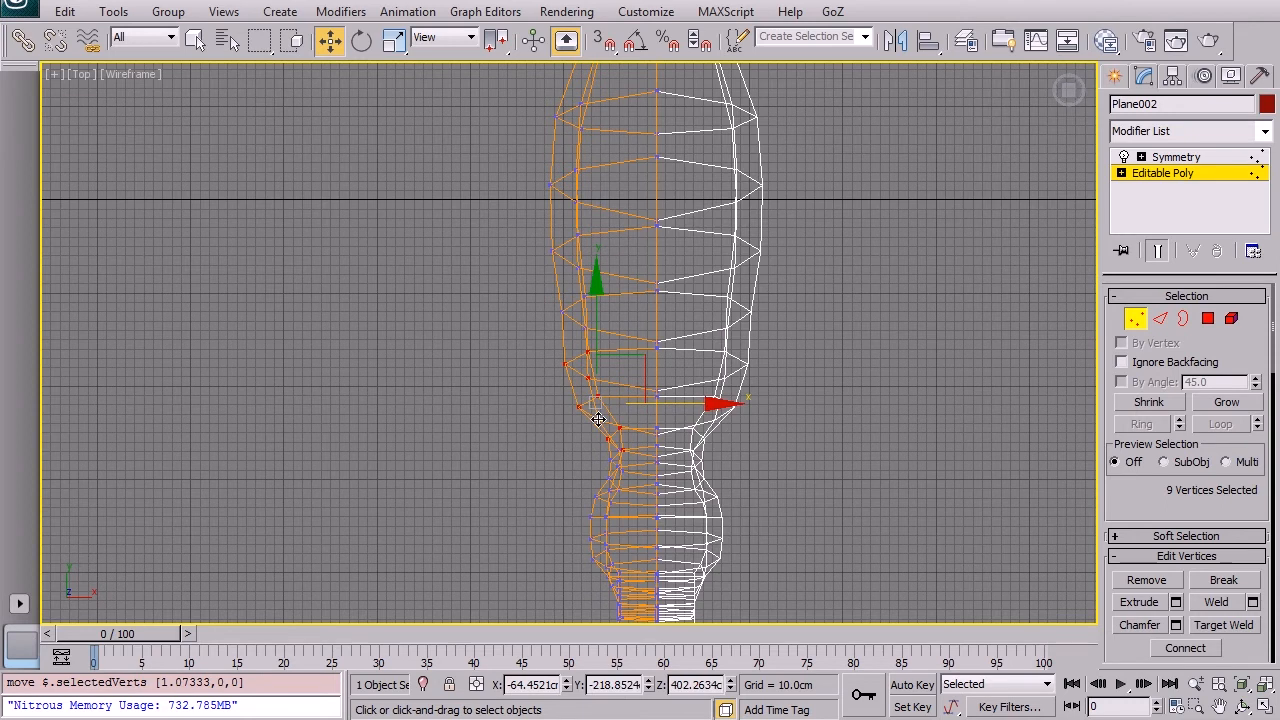
Step: Return to the maximized Perspective view, deselect the vertices and change the body's object color to dark blue
key("alt+w")
middle_click_drag(932, 455, 794, 457)
key("alt+w")
scroll(920, 463, "down", 3)
middle_click_drag(920, 463, 993, 224, "alt")
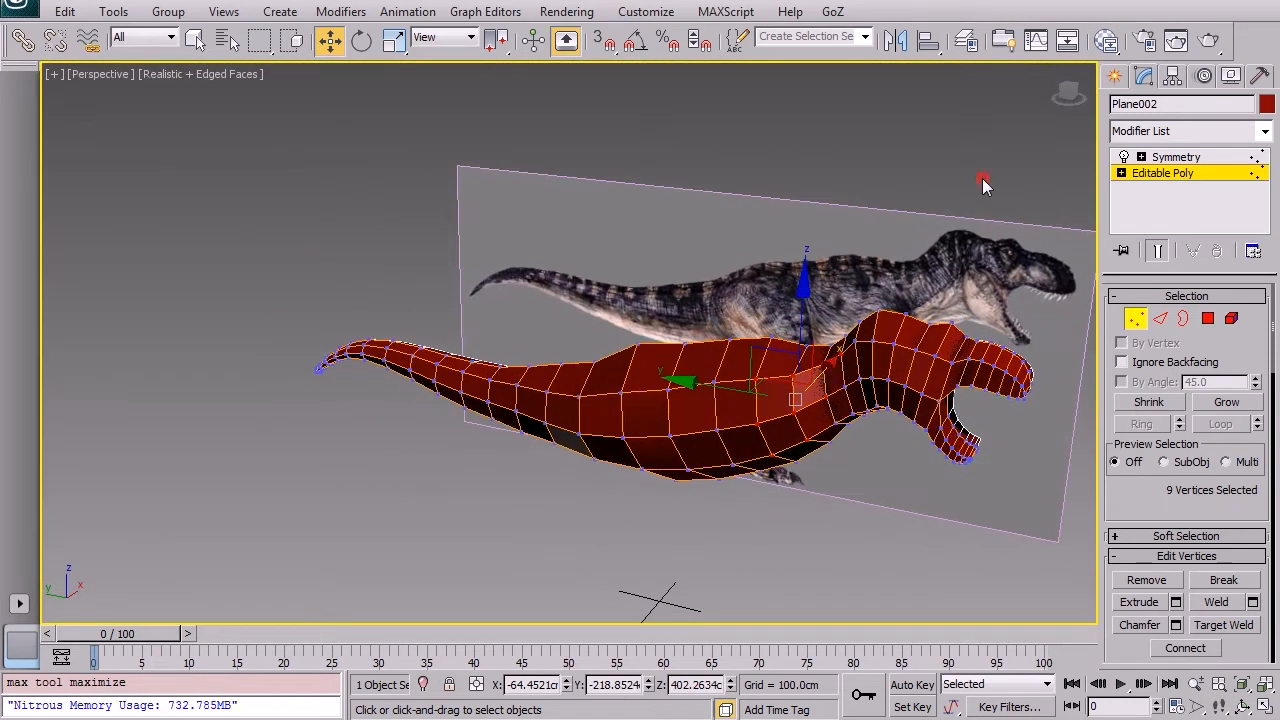
left_click(983, 182)
left_click(1266, 105)
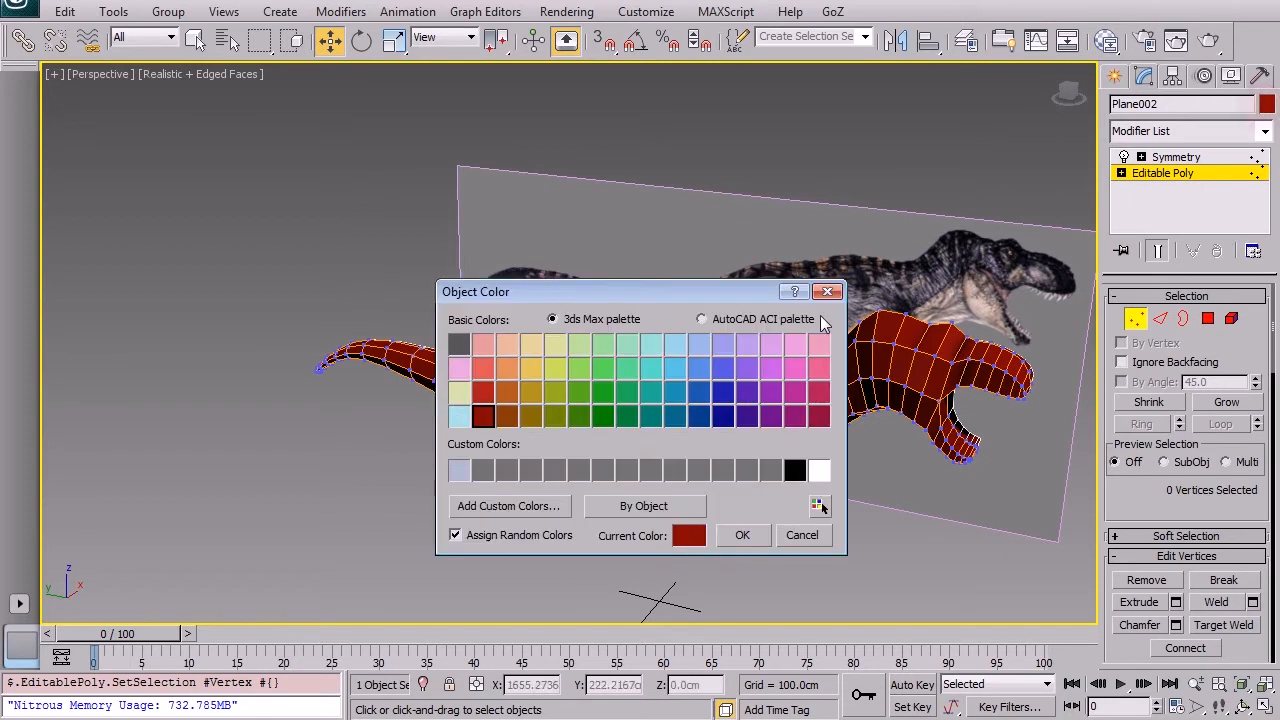
left_click(716, 413)
left_click(757, 536)
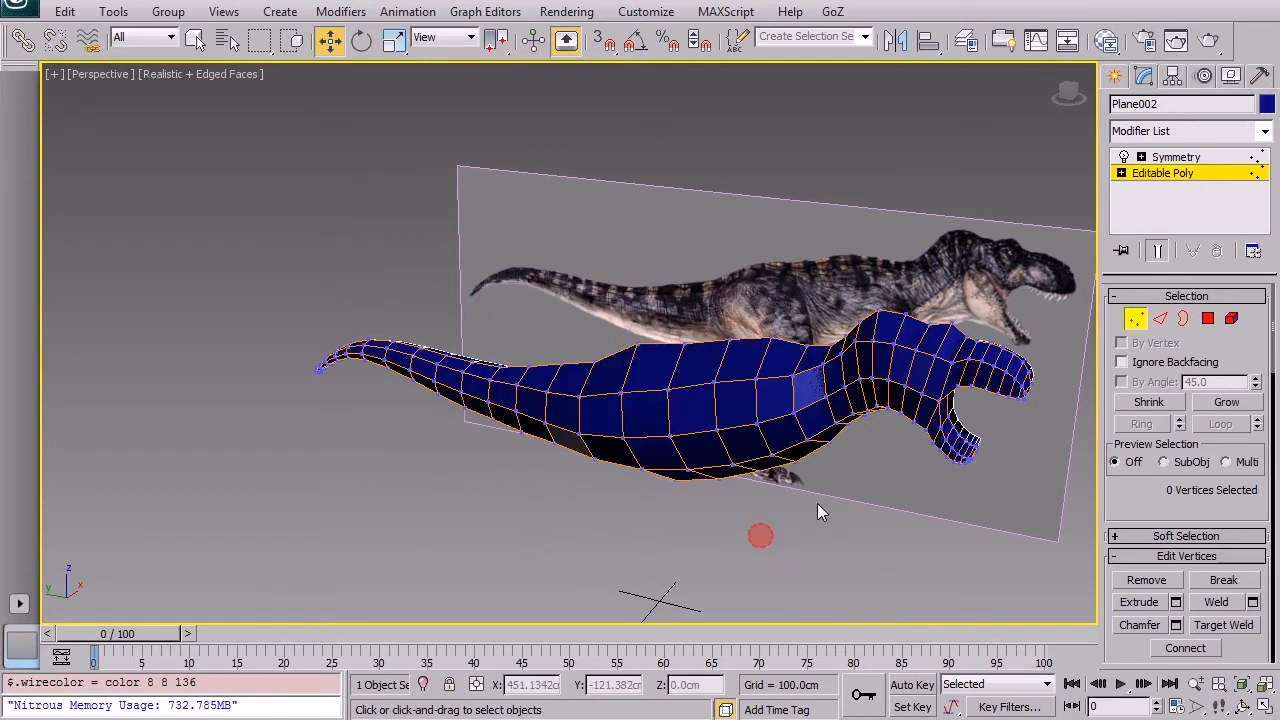
Step: Switch to polygon editing, select two adjacent polygons on the side of the chest and move them slightly along X
left_click(1207, 318)
left_click(763, 410)
middle_click_drag(763, 410, 652, 474, "alt")
scroll(655, 474, "up", 3)
middle_click_drag(781, 443, 805, 367, "alt")
left_click(880, 477, "ctrl")
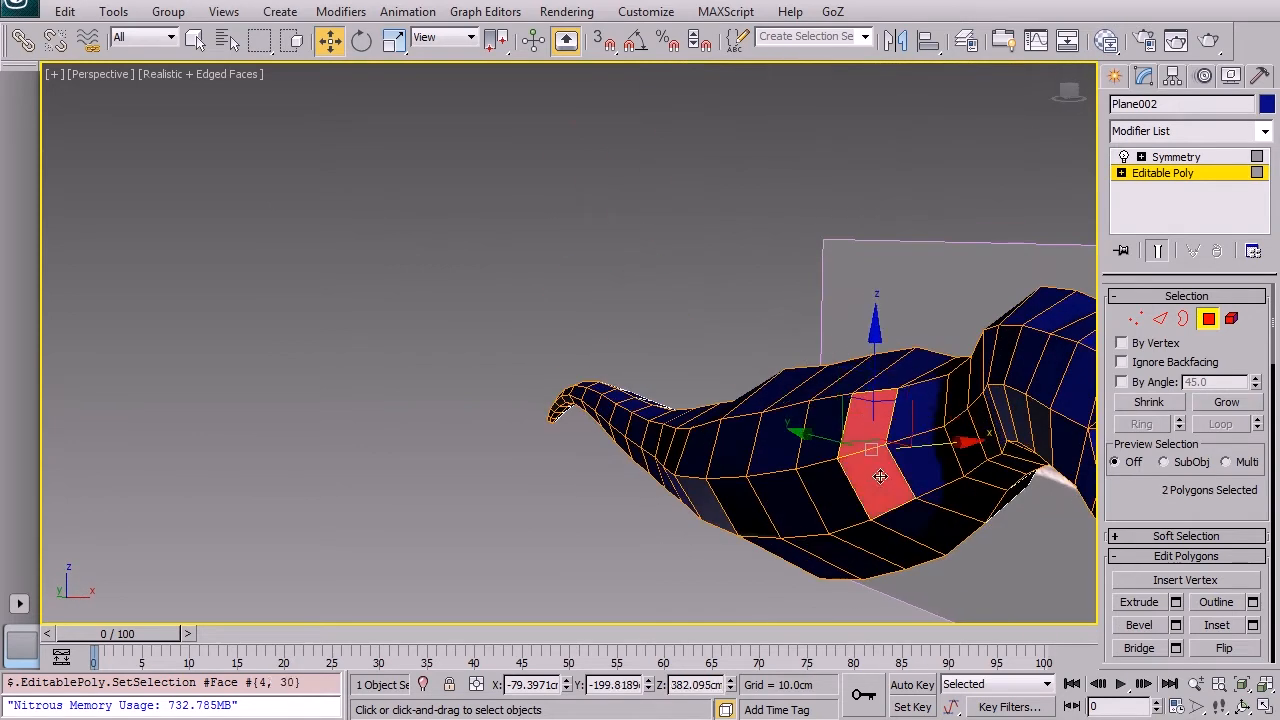
left_click_drag(950, 442, 962, 444)
Step: Select four adjacent polygons on the middle of the torso's side and move them slightly along X
left_click(845, 488)
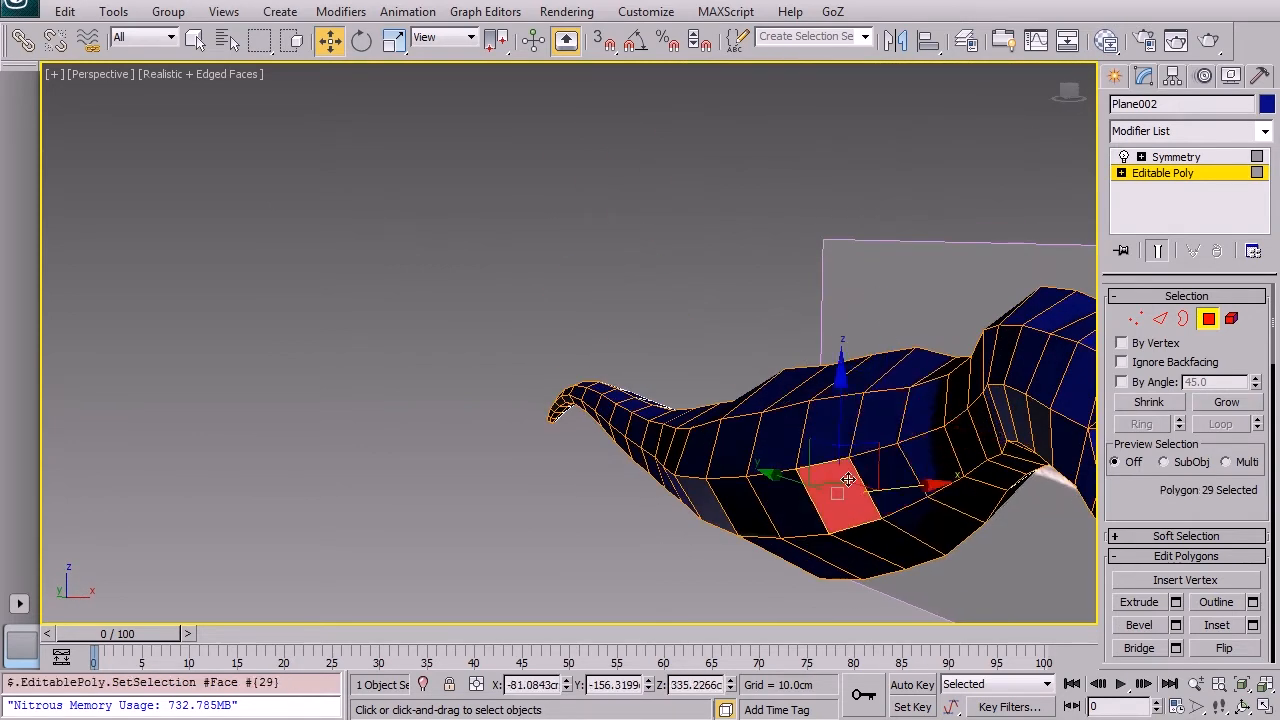
left_click(785, 430, "ctrl")
left_click(775, 495, "ctrl")
left_click(850, 428, "ctrl")
middle_click_drag(850, 428, 838, 577, "alt")
left_click_drag(903, 436, 910, 432)
Step: Select the two side polygons at the base of the neck and move them about 4.3 cm inward along X
middle_click_drag(910, 432, 669, 298, "alt")
middle_click_drag(669, 298, 703, 227, "alt")
left_click(689, 301)
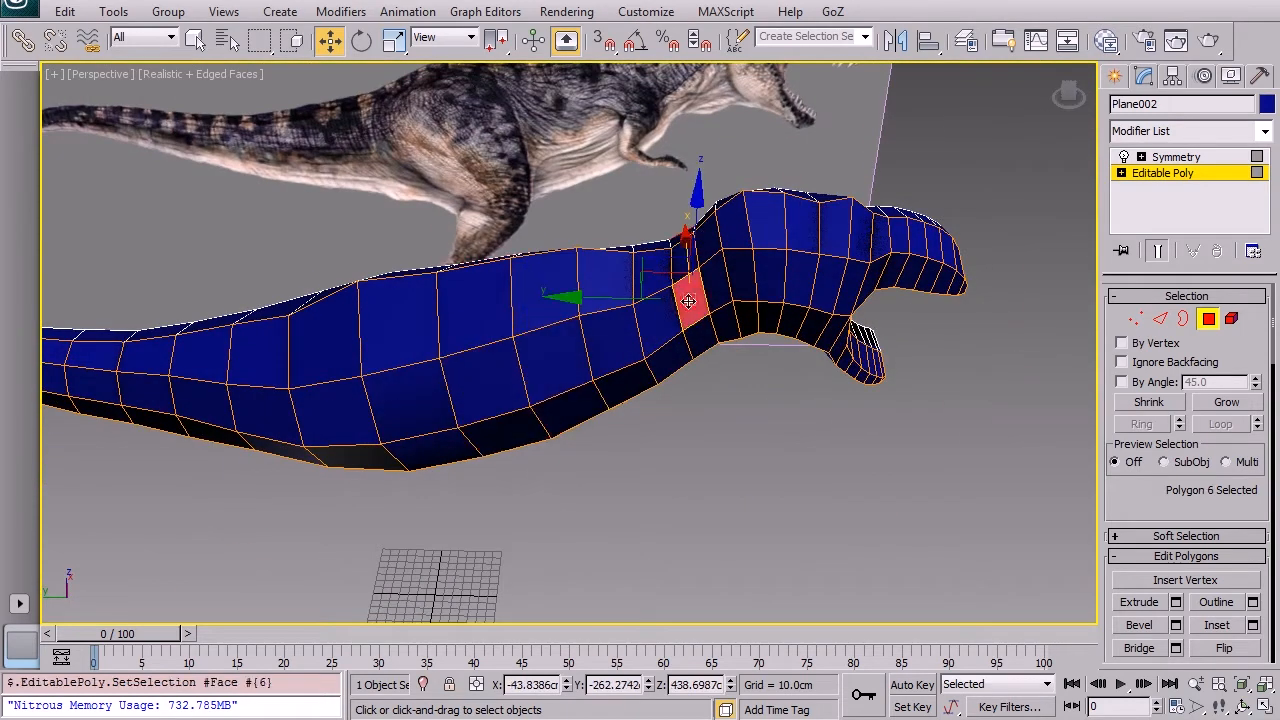
left_click(697, 331, "ctrl")
middle_click_drag(697, 331, 873, 405, "alt")
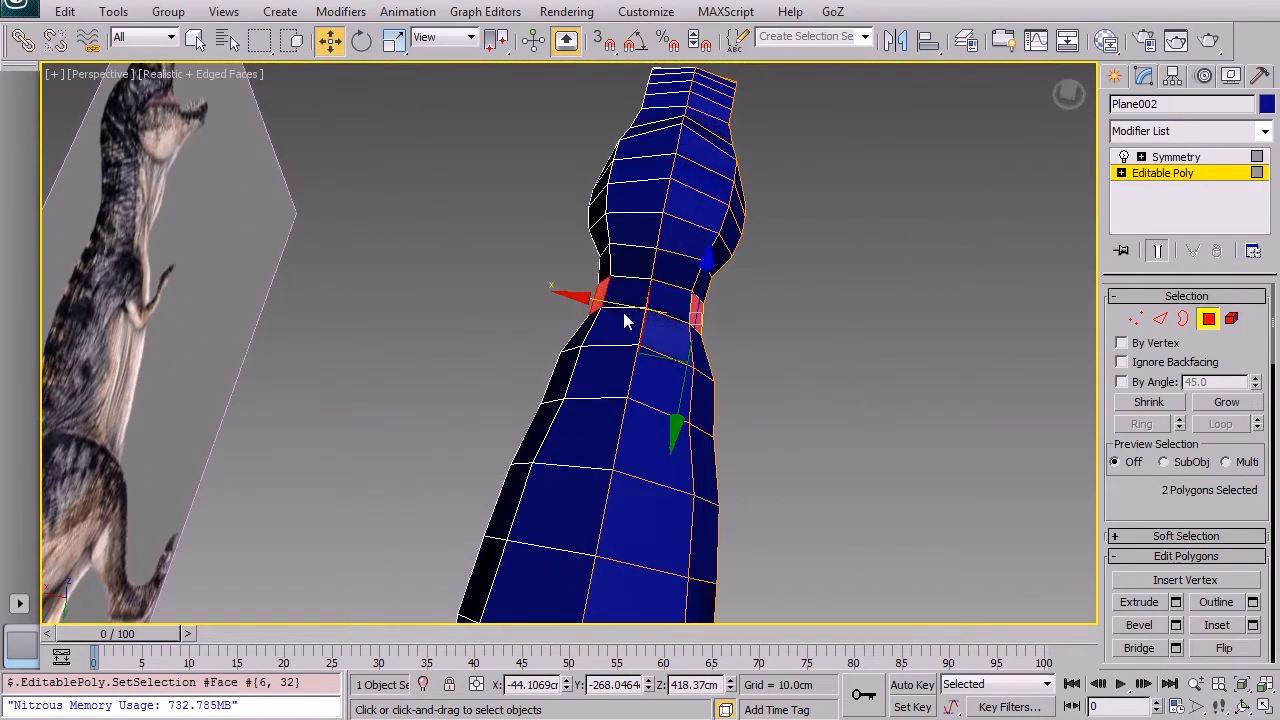
left_click_drag(620, 302, 710, 381)
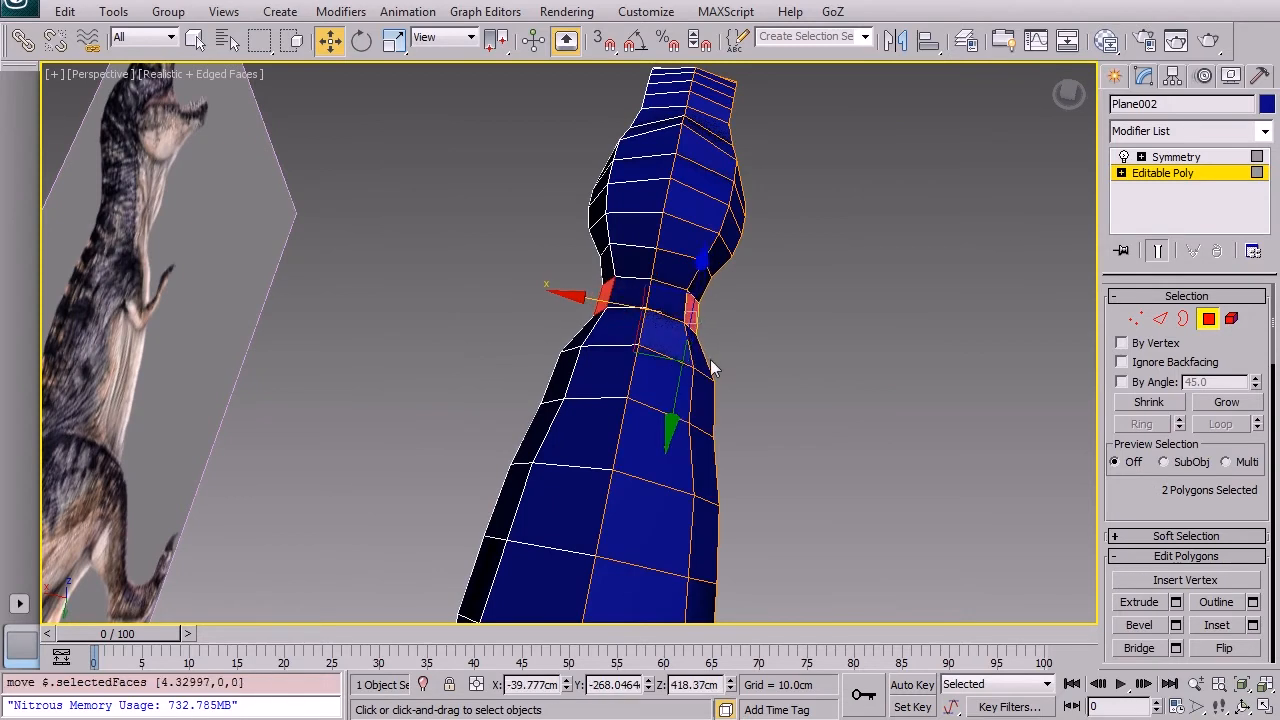
Step: Select the two side polygons just behind the neck and move them about 5.3 cm inward along X
left_click(697, 359)
middle_click_drag(731, 366, 535, 215, "alt")
left_click(711, 386, "ctrl")
middle_click_drag(722, 359, 675, 401, "alt")
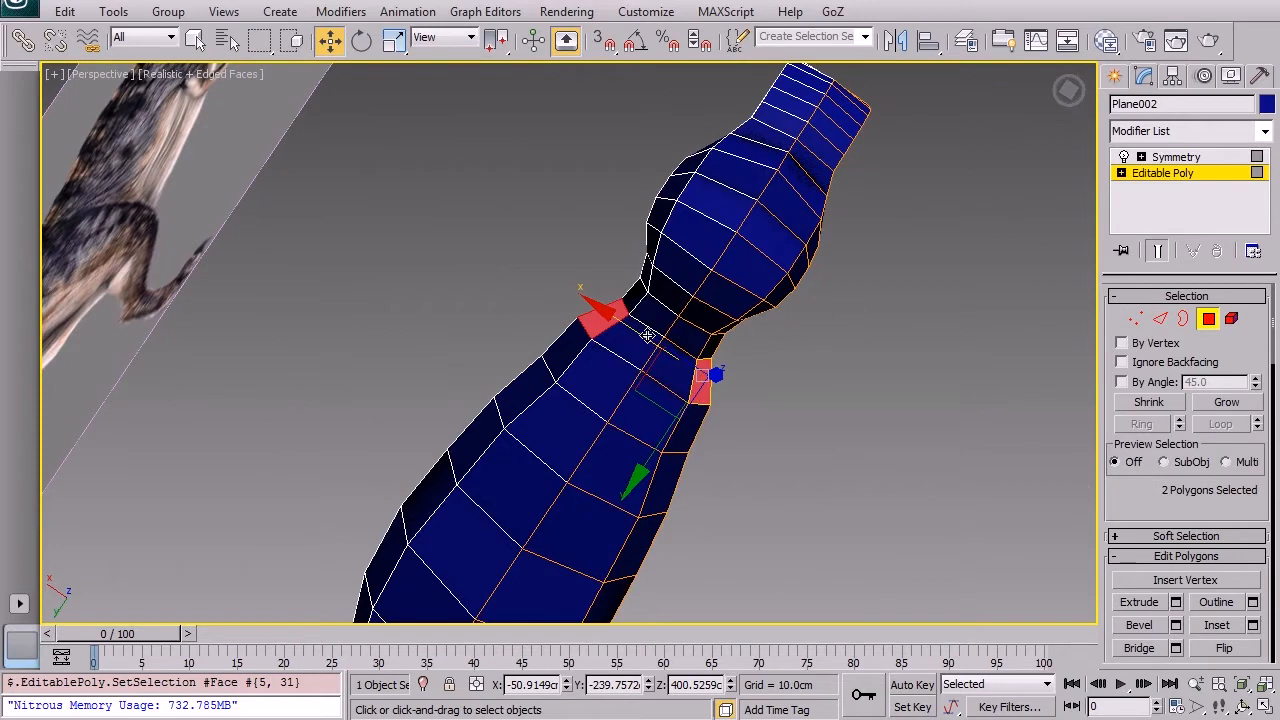
left_click_drag(648, 337, 641, 336)
Step: Select the polygon on the side of the head near the mouth corner and move it slightly inward along X
middle_click_drag(810, 400, 670, 219, "alt")
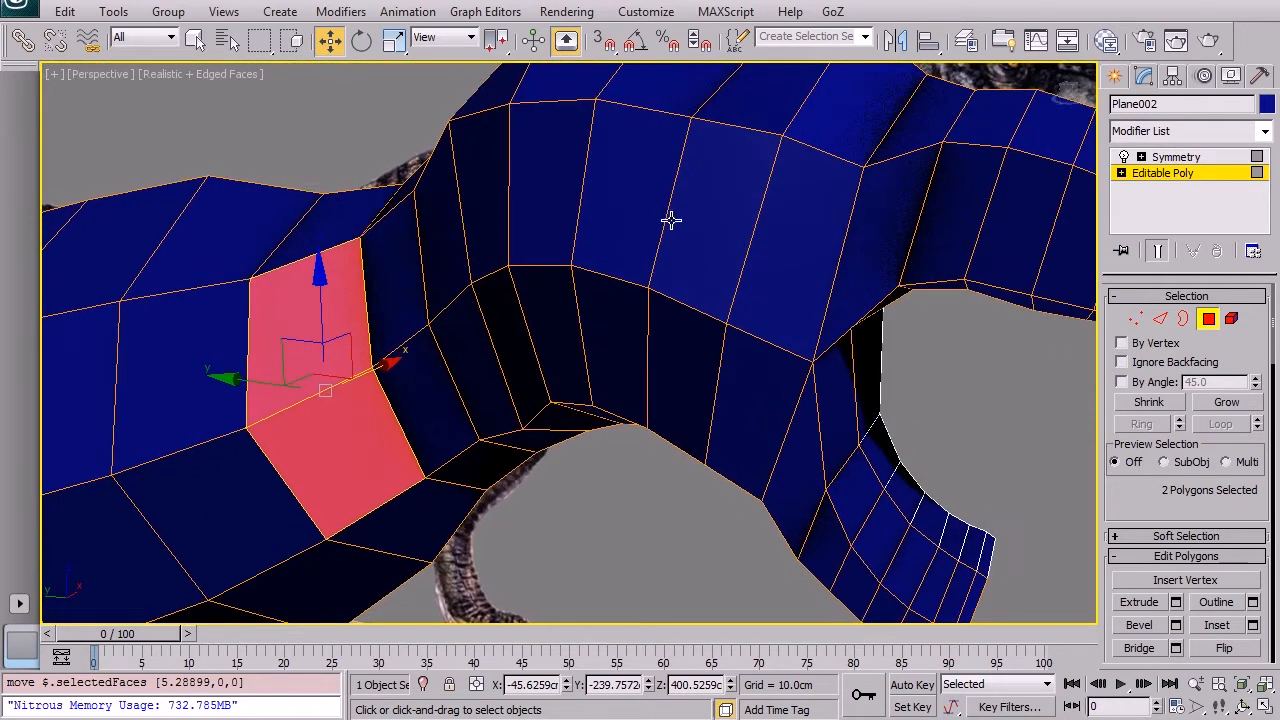
middle_click_drag(857, 308, 622, 274, "alt")
left_click(480, 279)
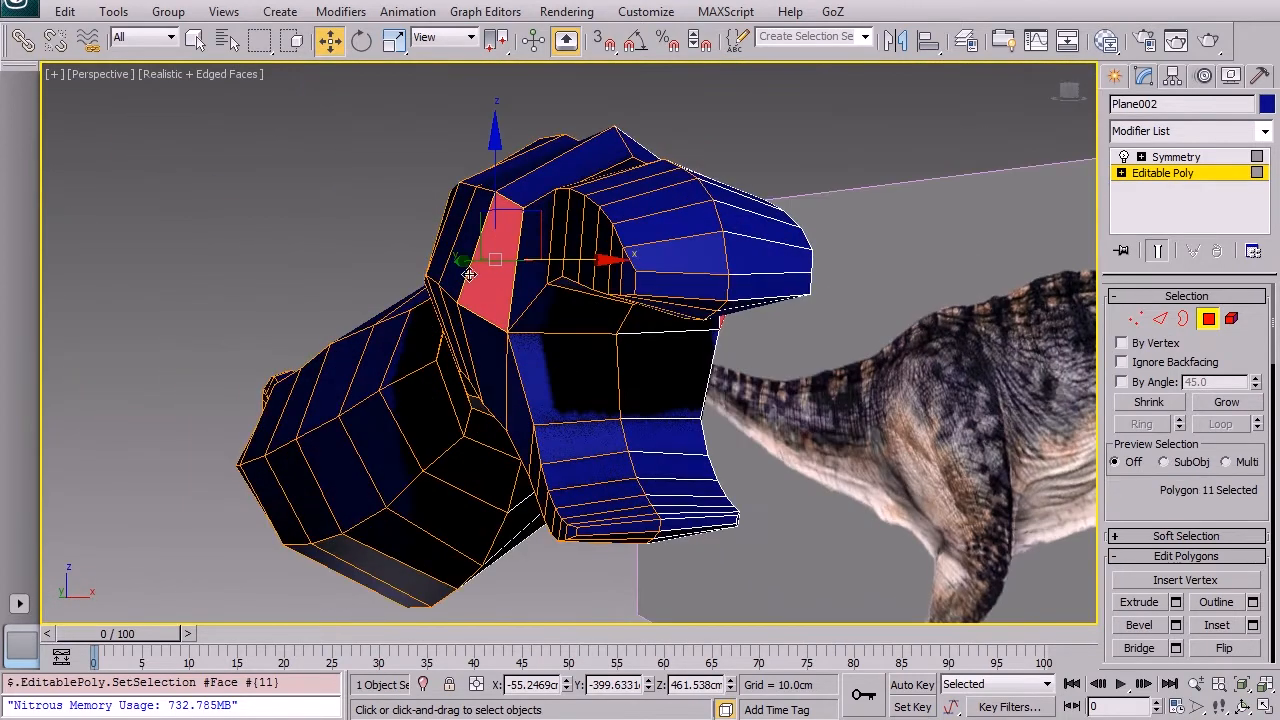
left_click(472, 209)
left_click_drag(540, 295, 560, 295)
Step: Select the six polygons along the side of the lower jaw and rotate them slightly
middle_click_drag(560, 295, 614, 421, "alt")
middle_click_drag(645, 495, 530, 360)
scroll(530, 360, "up", 3)
left_click(474, 303)
middle_click_drag(474, 303, 500, 342, "alt")
left_click(438, 300, "ctrl")
left_click(405, 285, "ctrl")
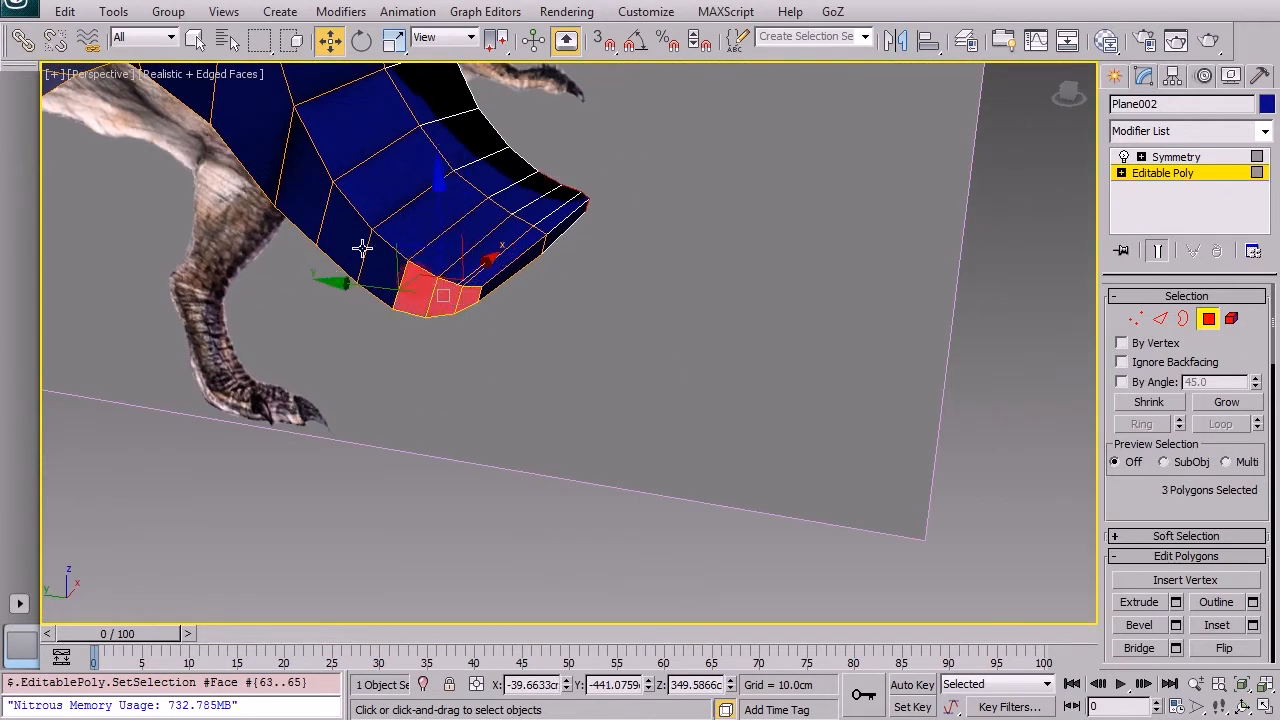
left_click(372, 265, "ctrl")
left_click(335, 229, "ctrl")
left_click(291, 178, "ctrl")
middle_click_drag(291, 178, 381, 336, "alt")
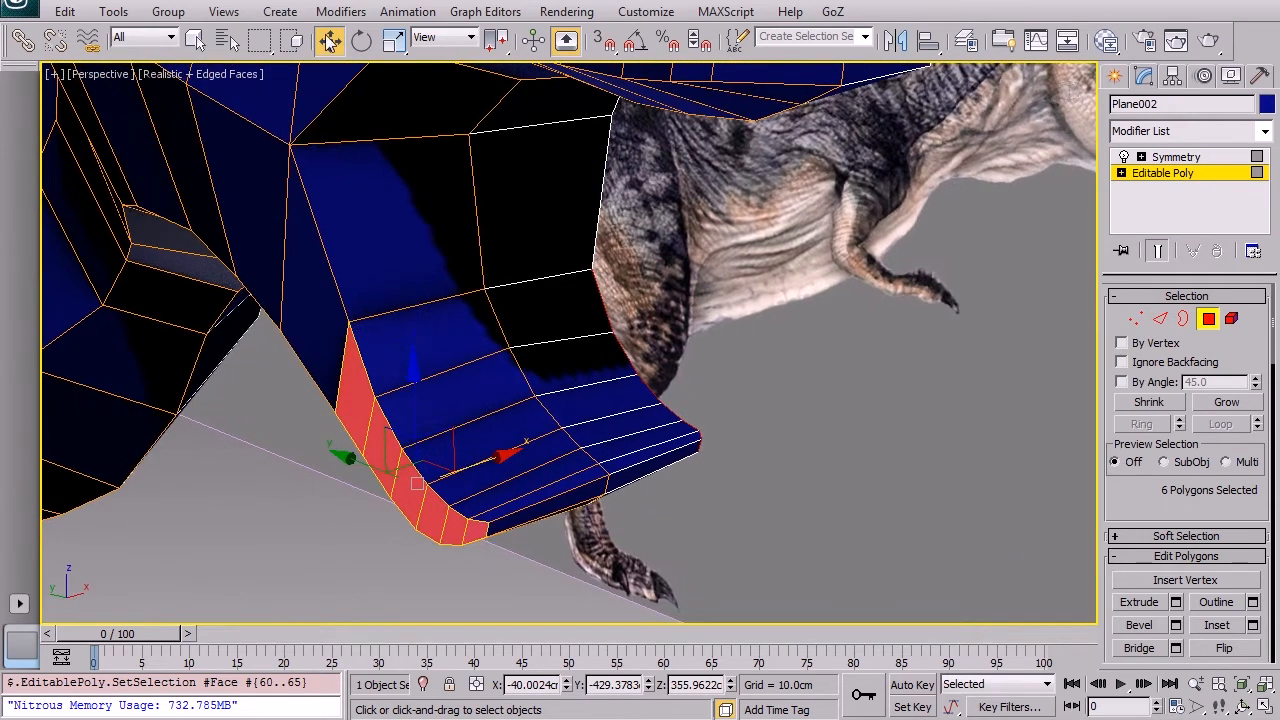
left_click(365, 43)
left_click_drag(409, 530, 459, 521)
Step: Move the six lower jaw side polygons inward along X and fine-tune their angle and position to narrow the jaw
key("w")
left_click_drag(428, 468, 477, 446)
middle_click_drag(477, 446, 529, 463, "alt")
left_click_drag(452, 520, 464, 526)
middle_click_drag(474, 506, 611, 566)
middle_click_drag(603, 234, 600, 380)
left_click_drag(681, 398, 681, 402)
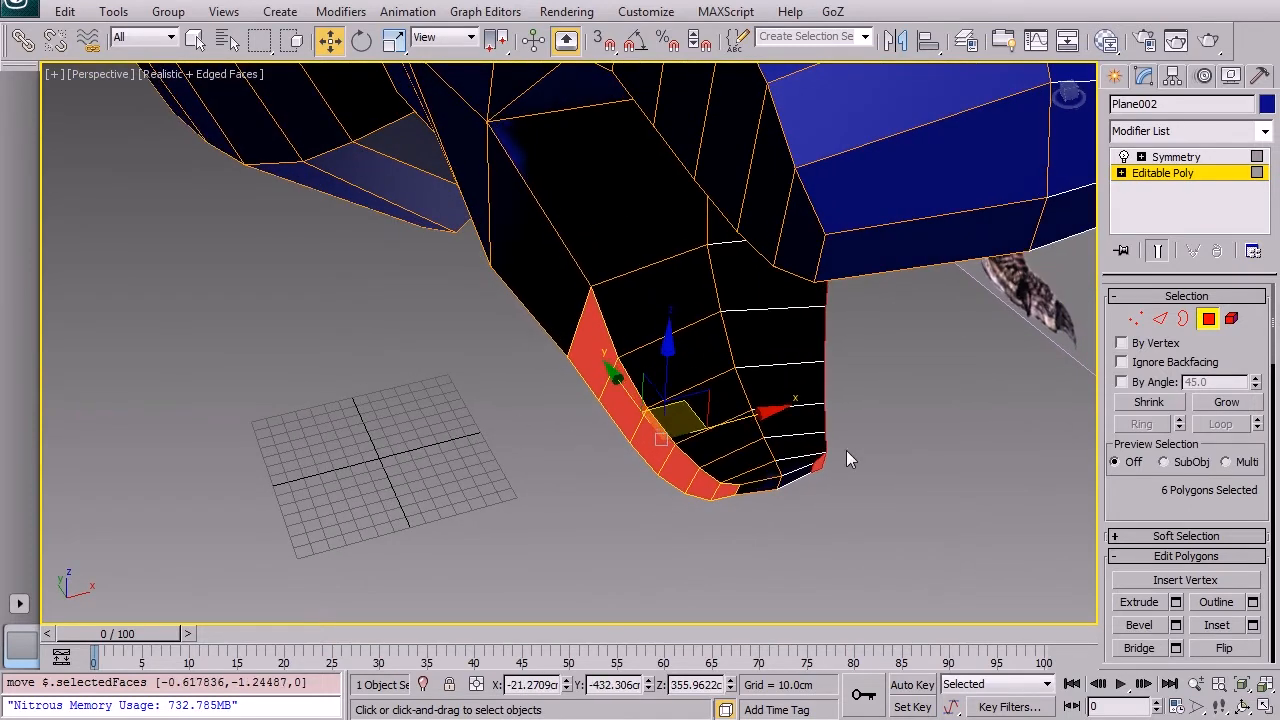
left_click(826, 482)
left_click(765, 488)
left_click_drag(765, 488, 760, 492)
key("ctrl+z")
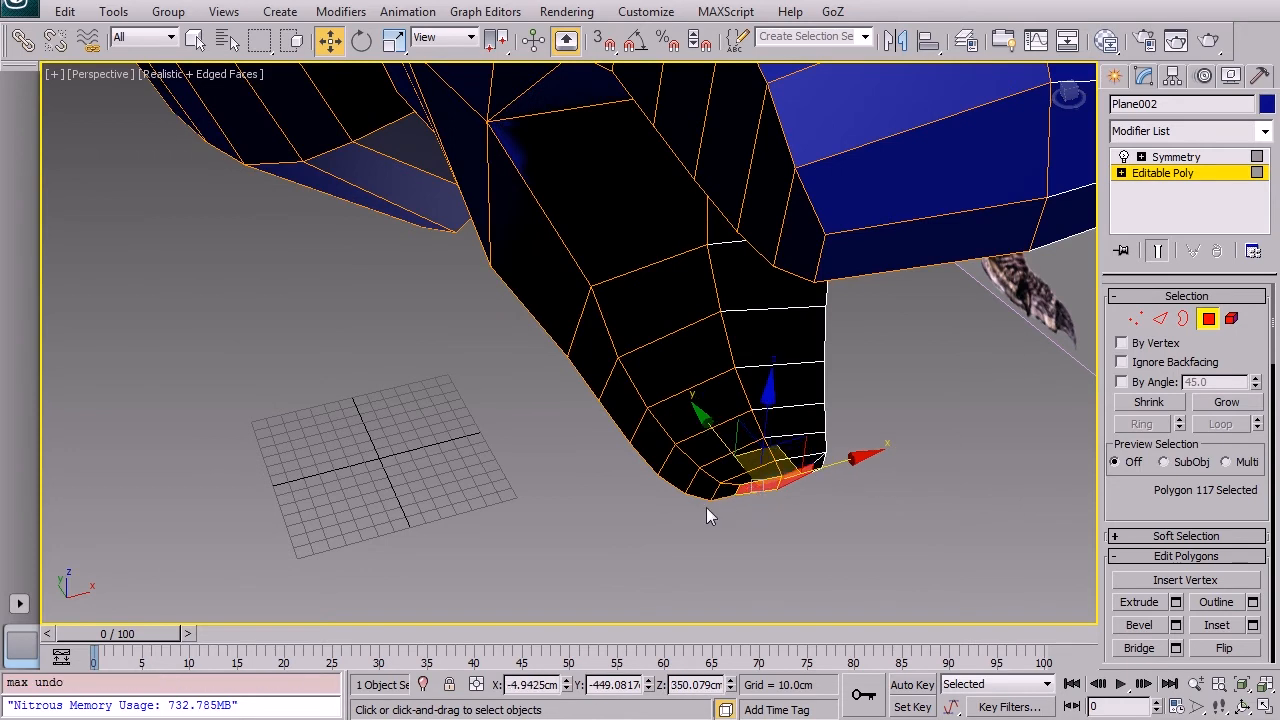
Step: Switch to edge editing and shift individual edges around the lower jaw tip in the XY plane to round its outline
left_click(1142, 319)
left_click(1161, 318)
left_click(826, 464)
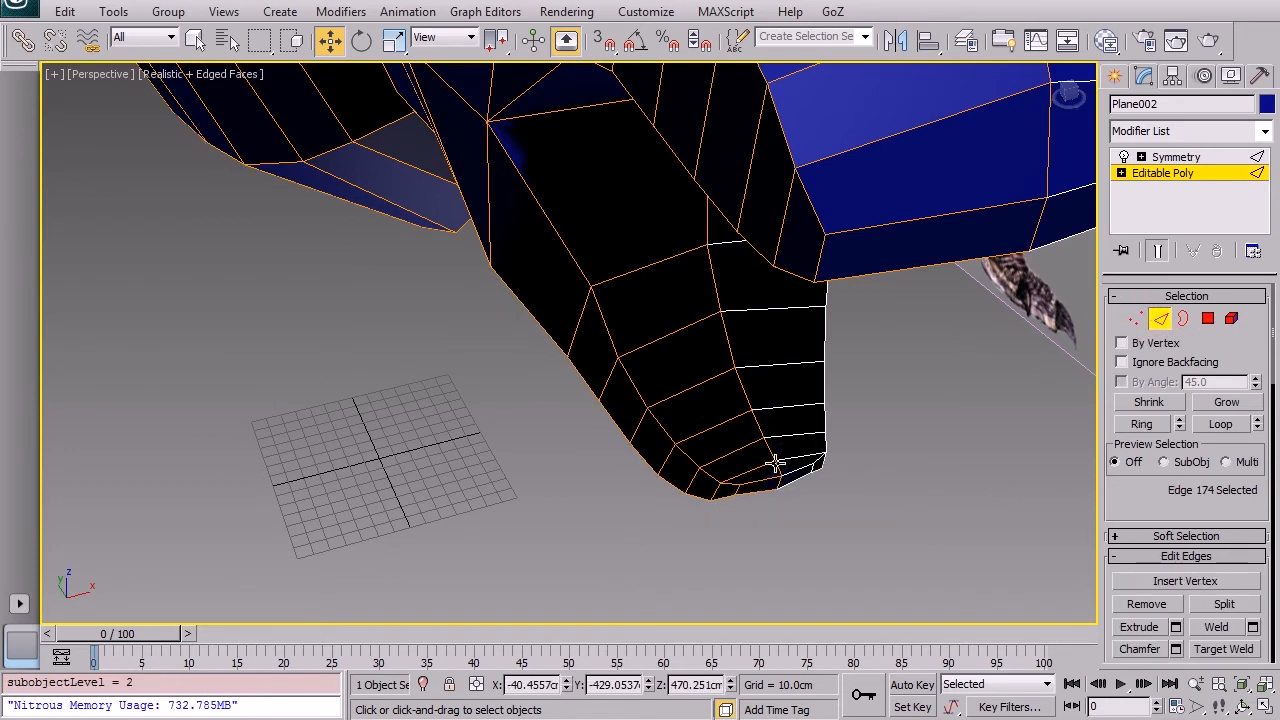
left_click(735, 490)
middle_click_drag(756, 481, 641, 469)
scroll(752, 409, "up", 3)
middle_click_drag(675, 342, 667, 326, "alt")
left_click_drag(645, 330, 653, 340)
left_click_drag(565, 366, 546, 370)
key("ctrl+z")
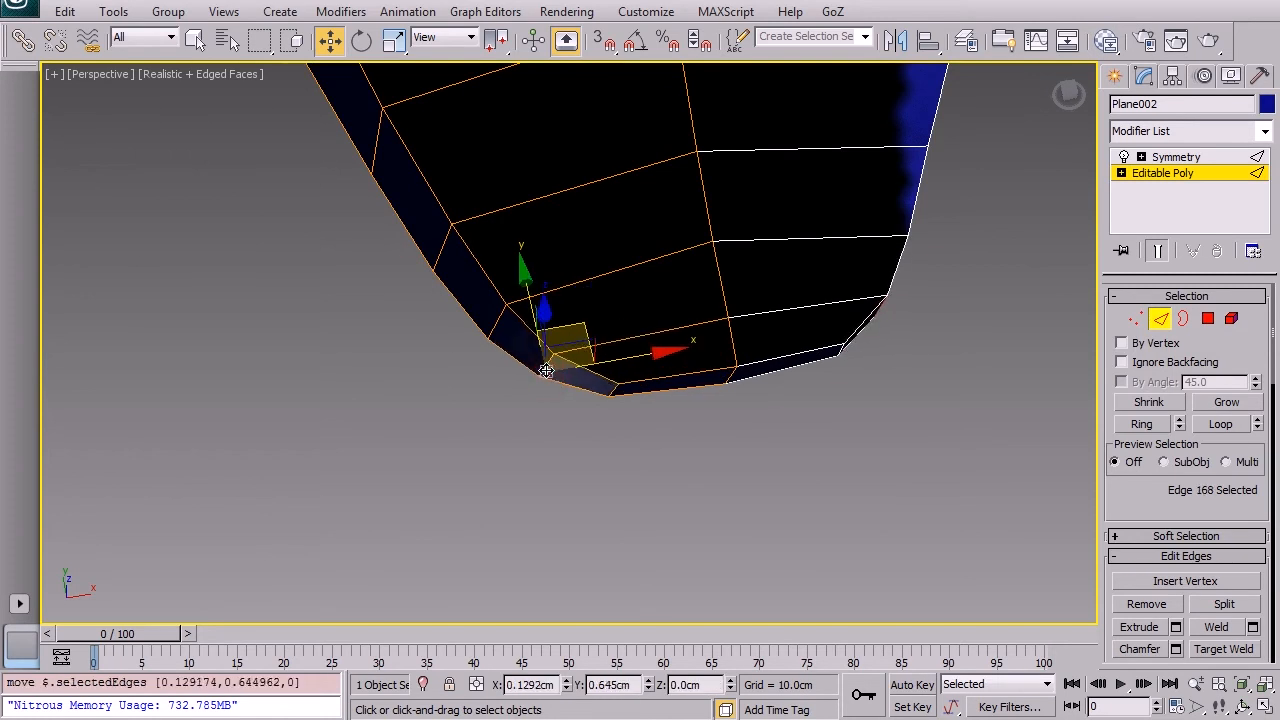
left_click_drag(499, 321, 496, 319)
Step: Switch to polygon editing, select the eight polygons on the side of the head behind the mouth and move them slightly inward along X
middle_click_drag(497, 315, 583, 102, "alt")
scroll(531, 231, "down", 5)
middle_click_drag(690, 4, 545, 112, "alt")
left_click(1207, 318)
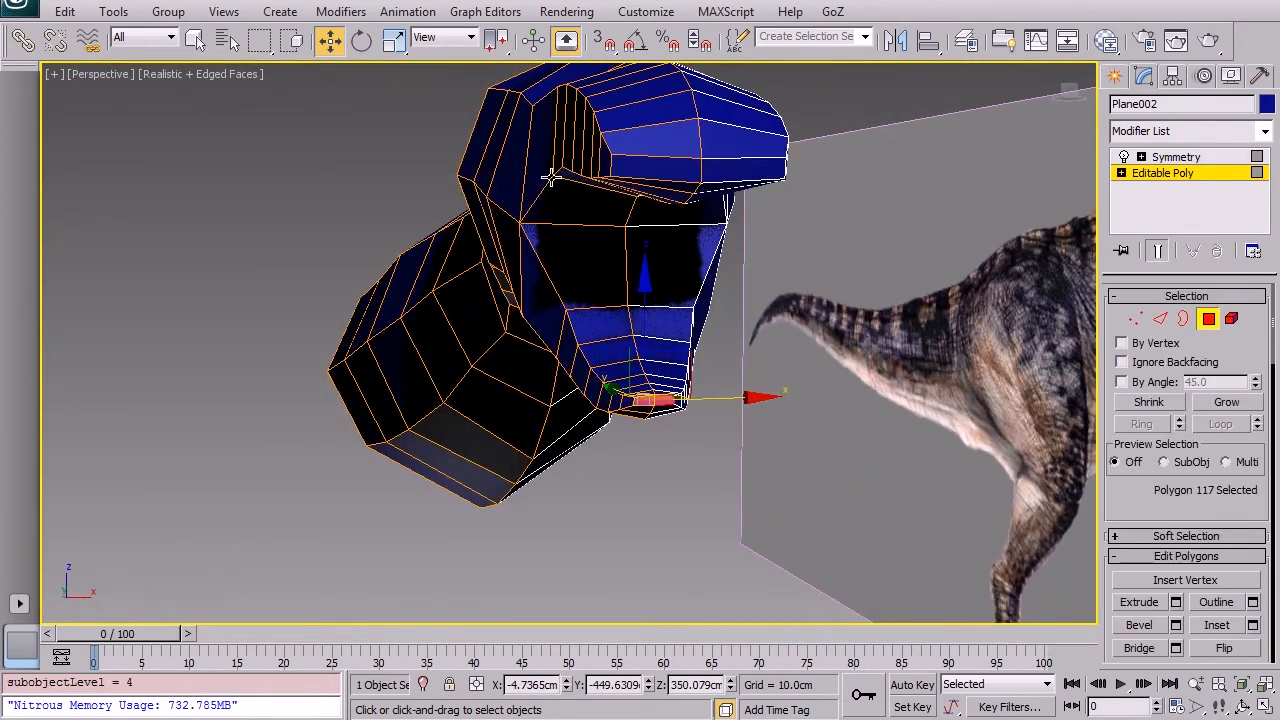
left_click(507, 182)
middle_click_drag(507, 182, 730, 122, "alt")
left_click(507, 240, "ctrl")
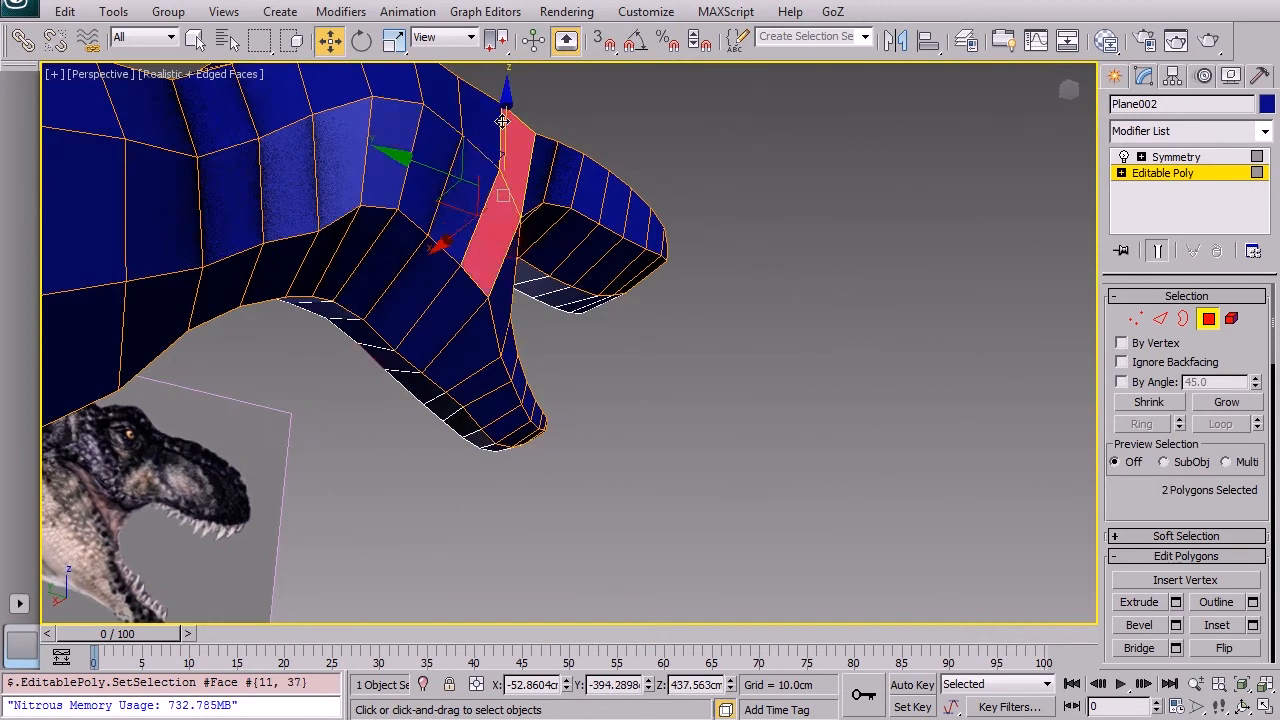
left_click(478, 110, "ctrl")
key("x")
left_click(470, 204, "ctrl")
left_click(452, 111, "ctrl")
left_click(438, 131, "ctrl")
left_click(404, 104, "ctrl")
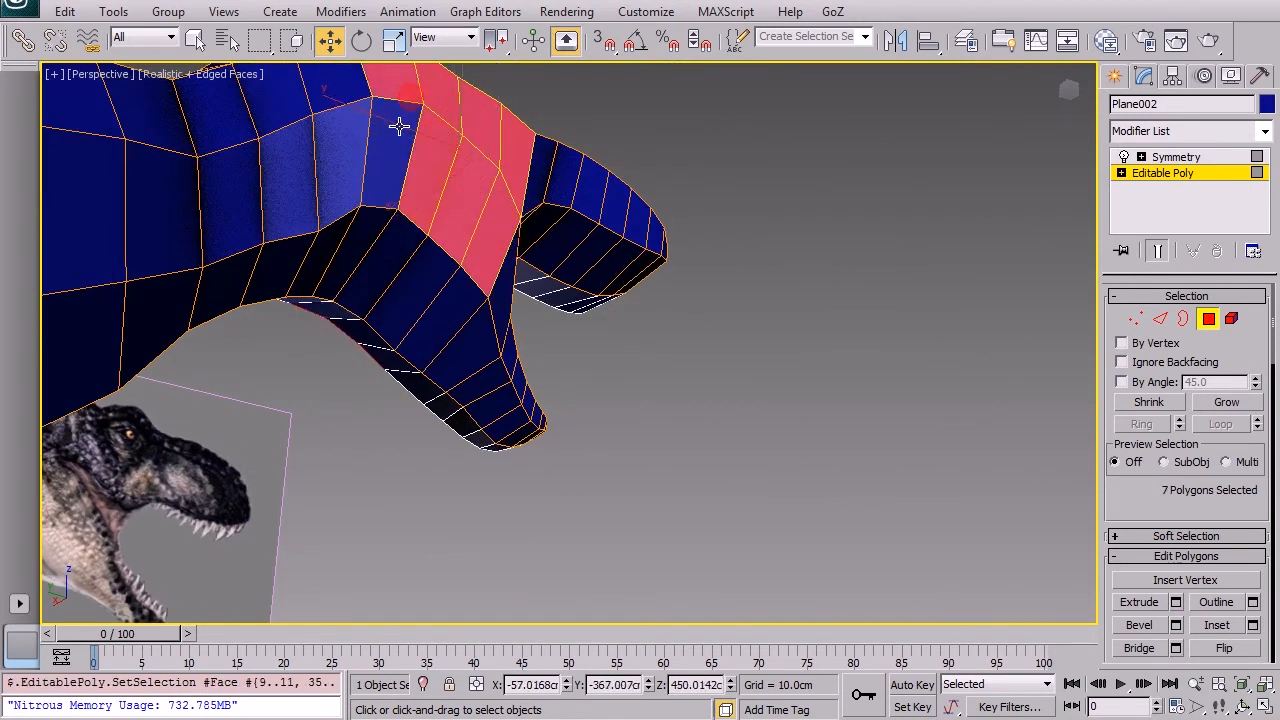
left_click(402, 132, "ctrl")
key("x")
middle_click_drag(450, 160, 582, 423, "alt")
left_click_drag(574, 418, 589, 415)
Step: Move the side polygons of the upper jaw inward along X, shifting the one at the mouth corner about 3.3 cm
middle_click_drag(589, 415, 705, 502, "alt")
left_click(783, 537)
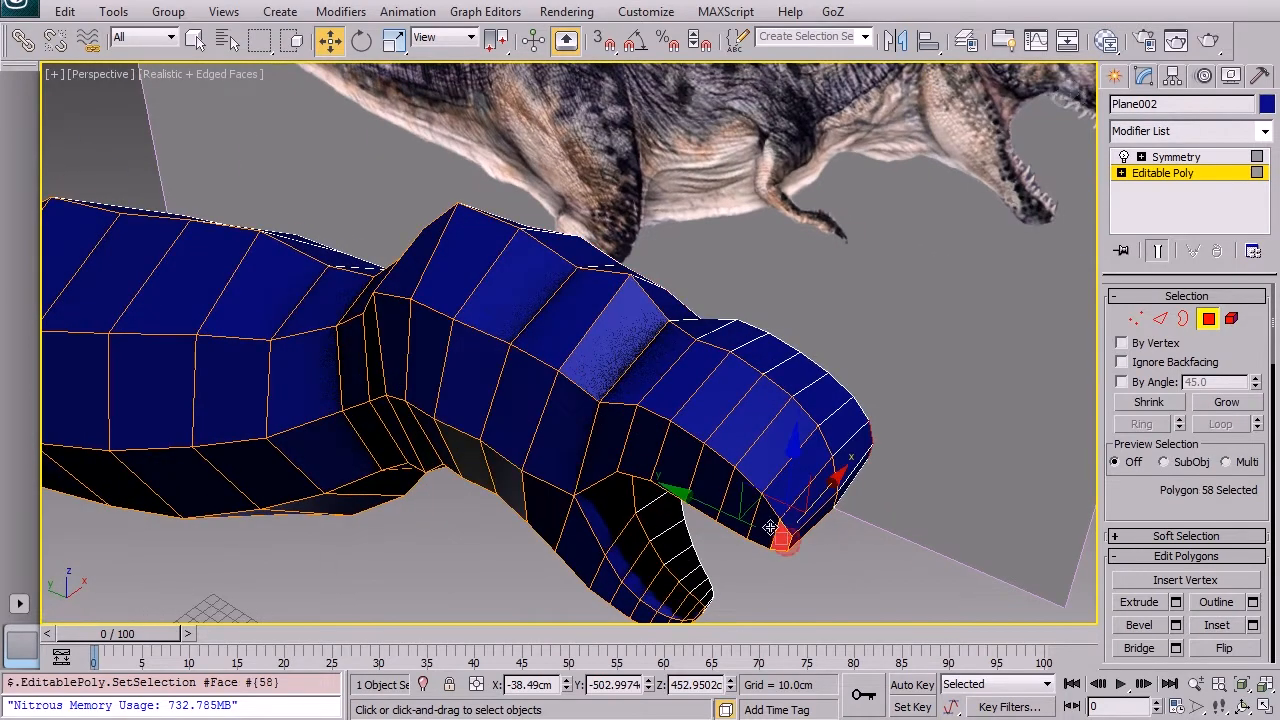
left_click_drag(759, 518, 851, 464)
middle_click_drag(901, 408, 783, 475, "alt")
left_click_drag(760, 463, 781, 461)
left_click_drag(757, 387, 757, 325)
Step: Extend the selection to all seven side polygons of the upper jaw and relax them
middle_click_drag(795, 440, 889, 336, "alt")
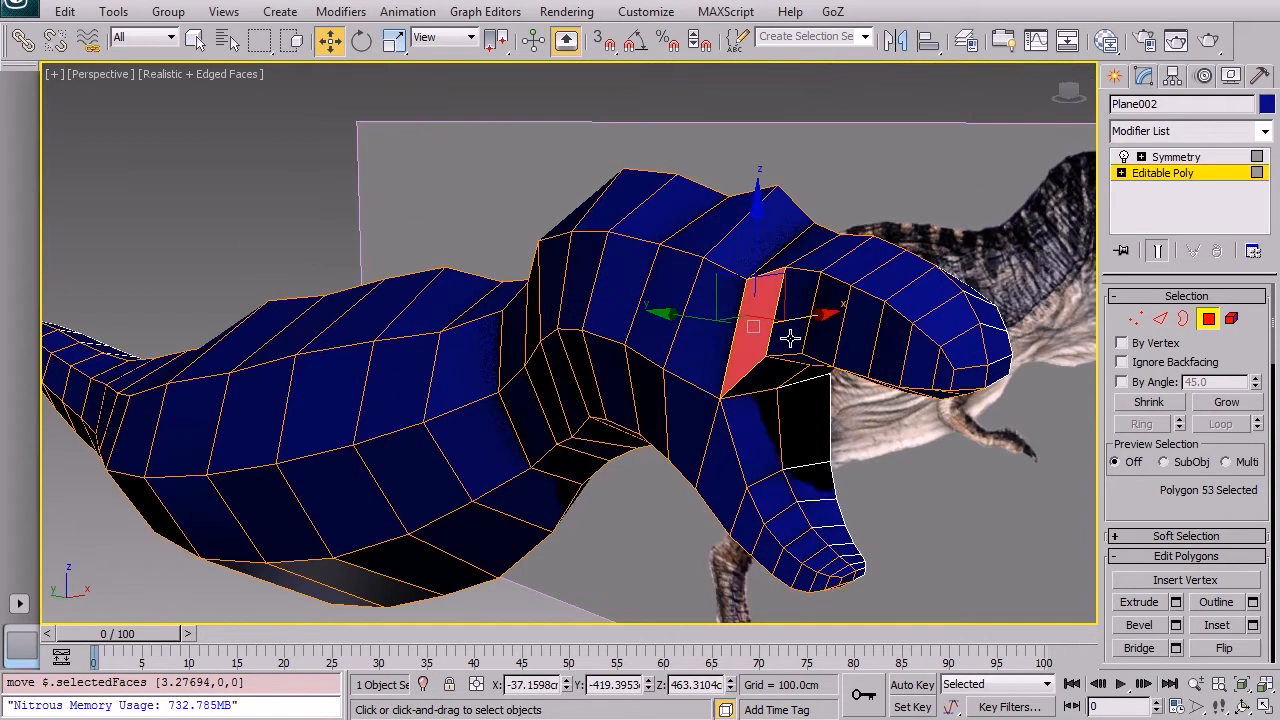
left_click(791, 334, "ctrl")
left_click(837, 340, "ctrl")
left_click(863, 349, "ctrl")
left_click(891, 356, "ctrl")
left_click(912, 362, "ctrl")
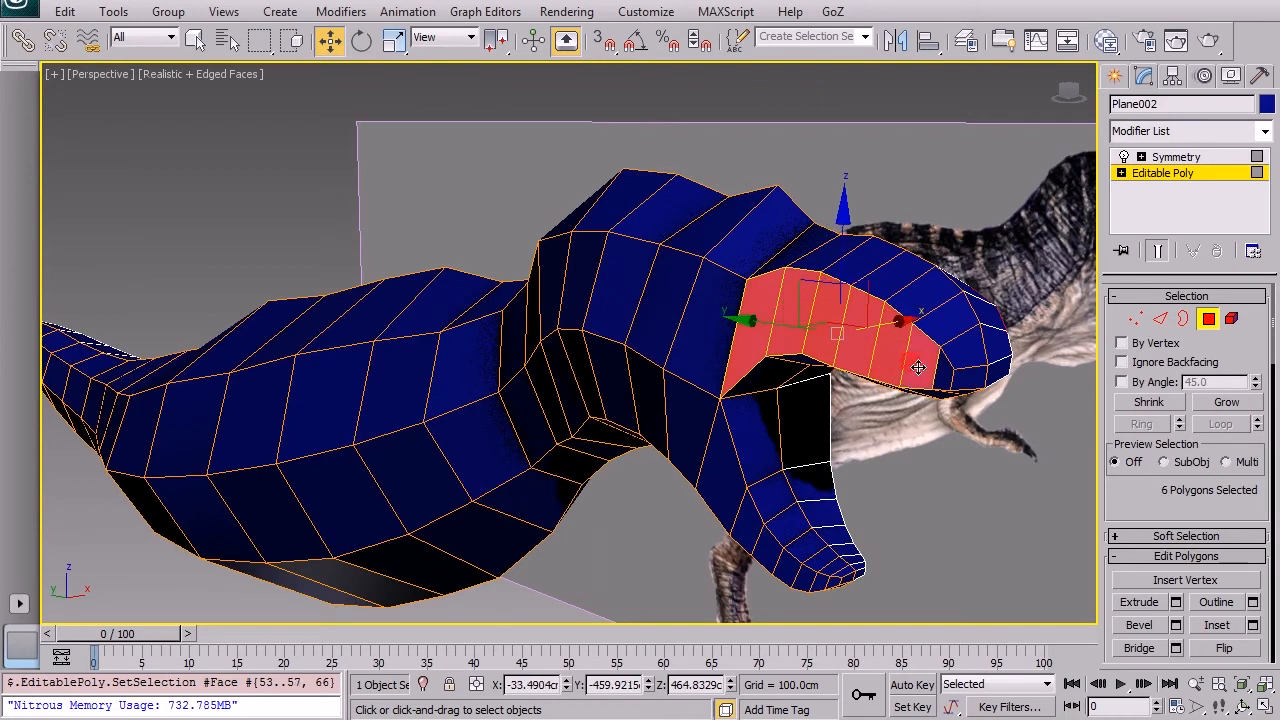
left_click(942, 372, "ctrl")
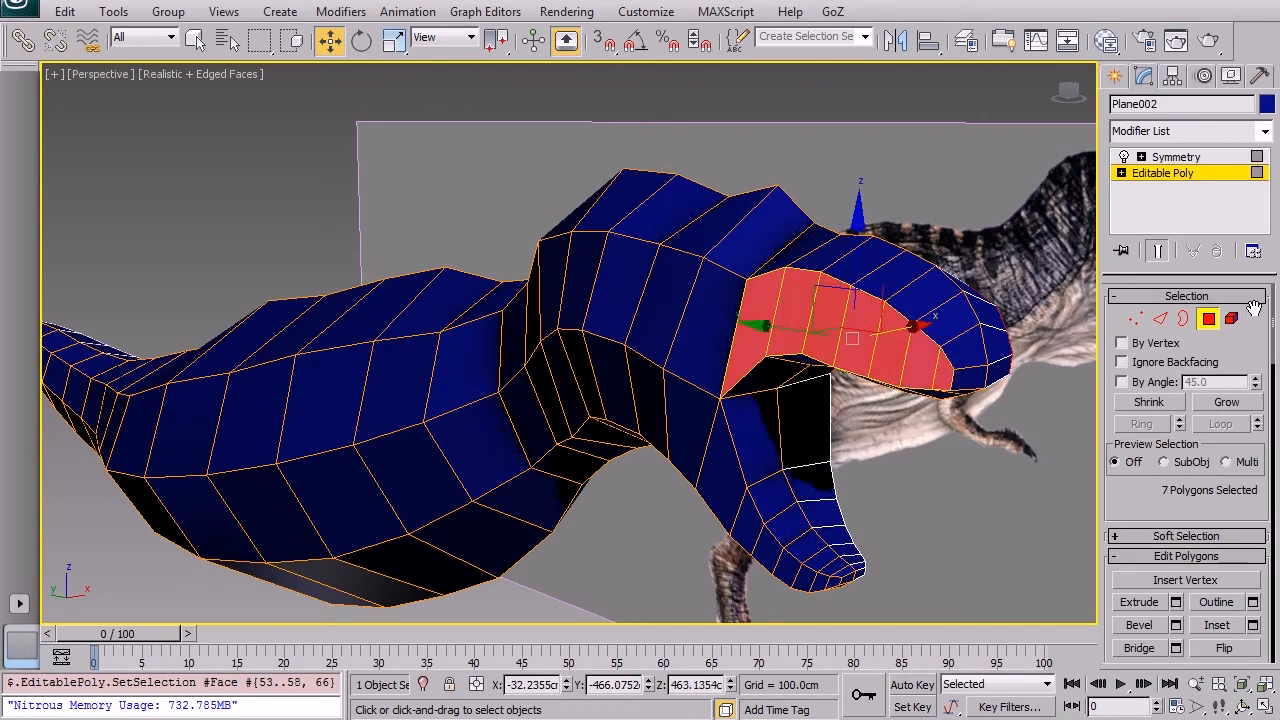
scroll(1254, 310, "down", 5)
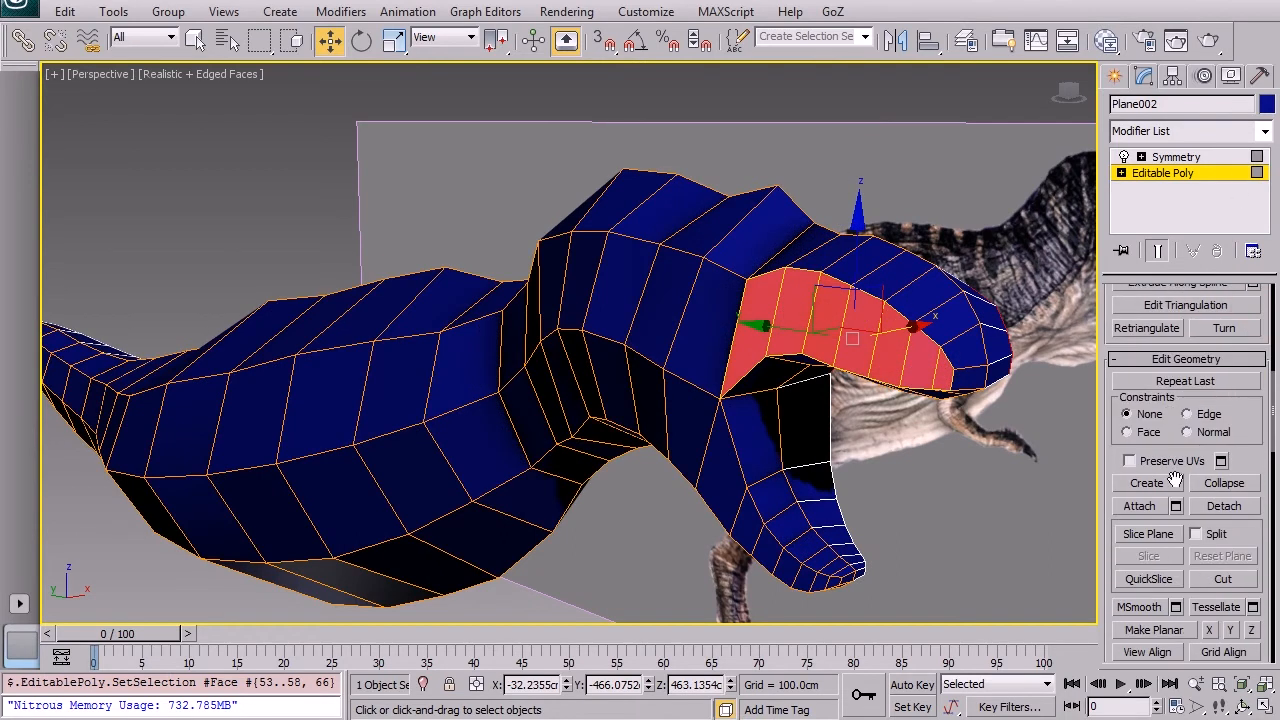
scroll(1232, 540, "down", 5)
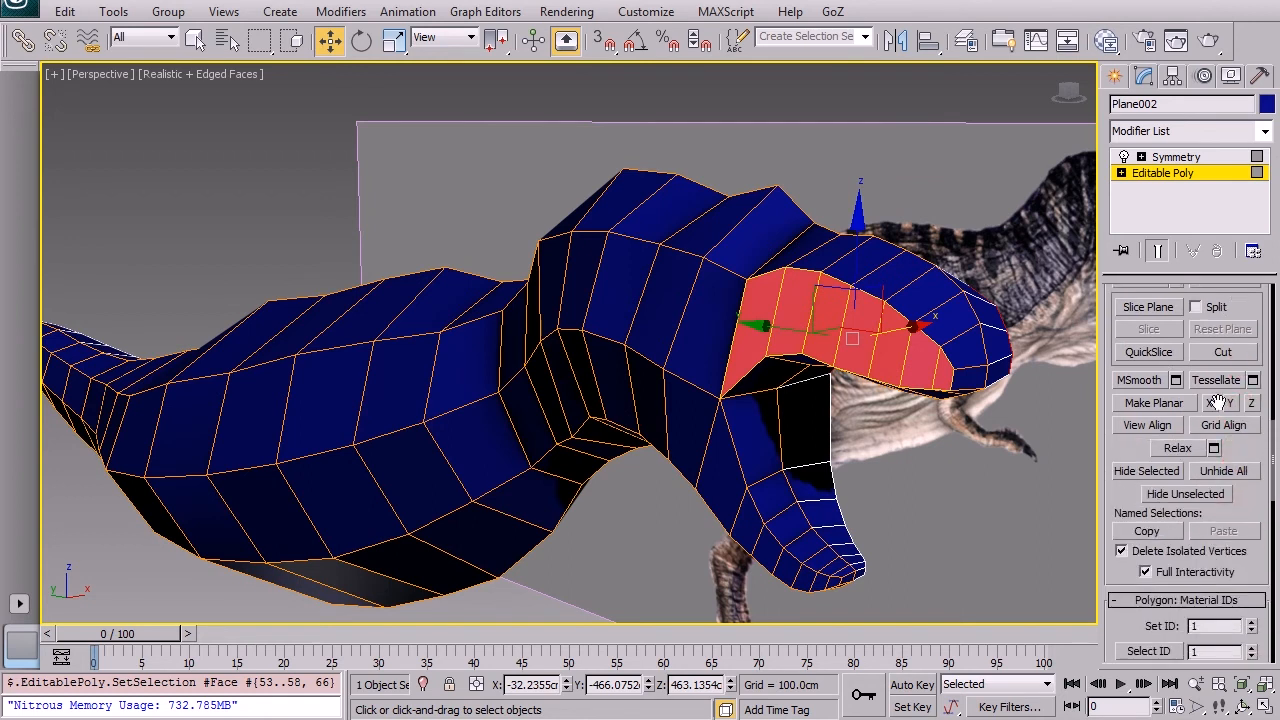
left_click(1175, 450)
Step: Select the five polygons around the mouth corner, from the jaw hinge to the start of the upper jaw, and relax them
middle_click_drag(1040, 400, 933, 308, "alt")
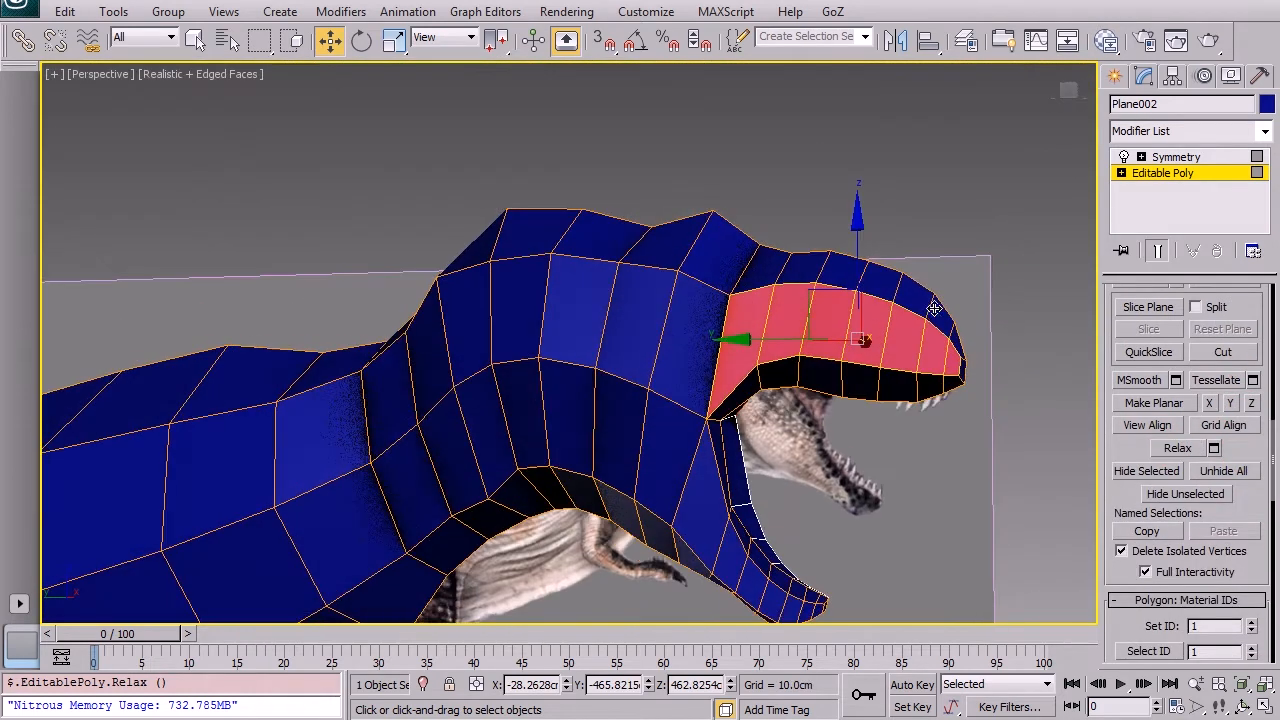
left_click(662, 478)
left_click(693, 518, "ctrl")
left_click(673, 343, "ctrl")
left_click(774, 328, "ctrl")
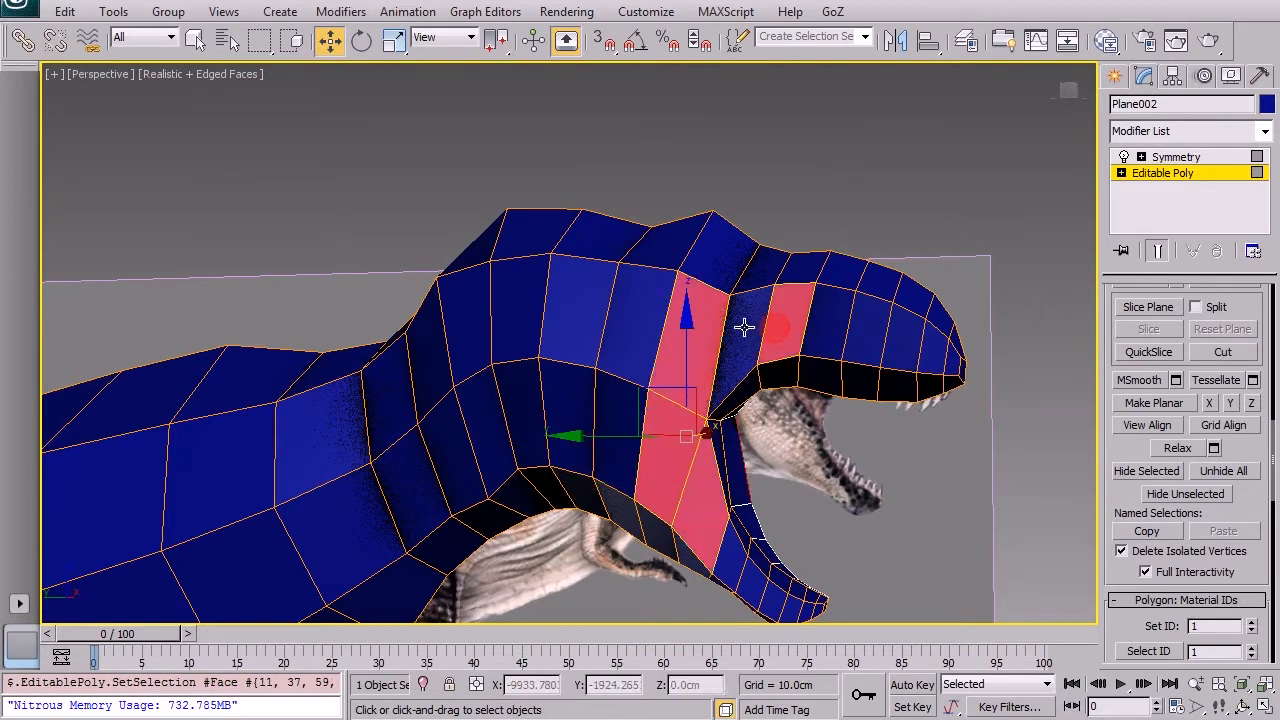
left_click(744, 327, "ctrl")
left_click(1188, 452)
Step: Switch to vertex editing and adjust the vertex position at the side of the jaw hinge, slightly inward along X and upward
middle_click_drag(854, 415, 731, 451, "alt")
key("1")
left_click(675, 369)
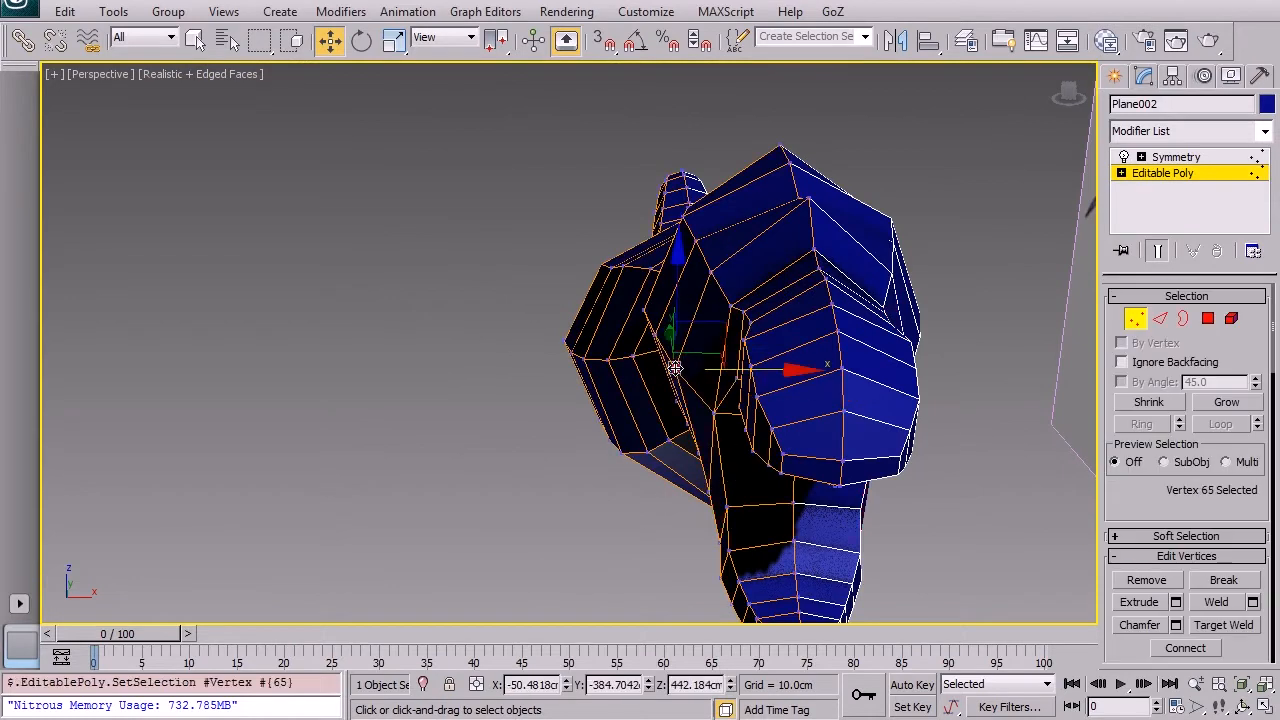
left_click_drag(757, 371, 764, 371)
left_click_drag(652, 337, 655, 311)
Step: Move vertices on the centre line of the back off the symmetry plane, shifting the last one about 6.5 cm along X
middle_click_drag(655, 311, 746, 323, "alt")
scroll(486, 360, "down", 5)
middle_click_drag(486, 360, 713, 278, "alt")
scroll(921, 229, "up", 3)
left_click_drag(709, 336, 861, 222)
middle_click_drag(860, 230, 615, 187, "alt")
left_click_drag(898, 277, 881, 311)
Step: Switch to border editing and select the open border along the body's centre line
middle_click_drag(951, 341, 785, 320, "alt")
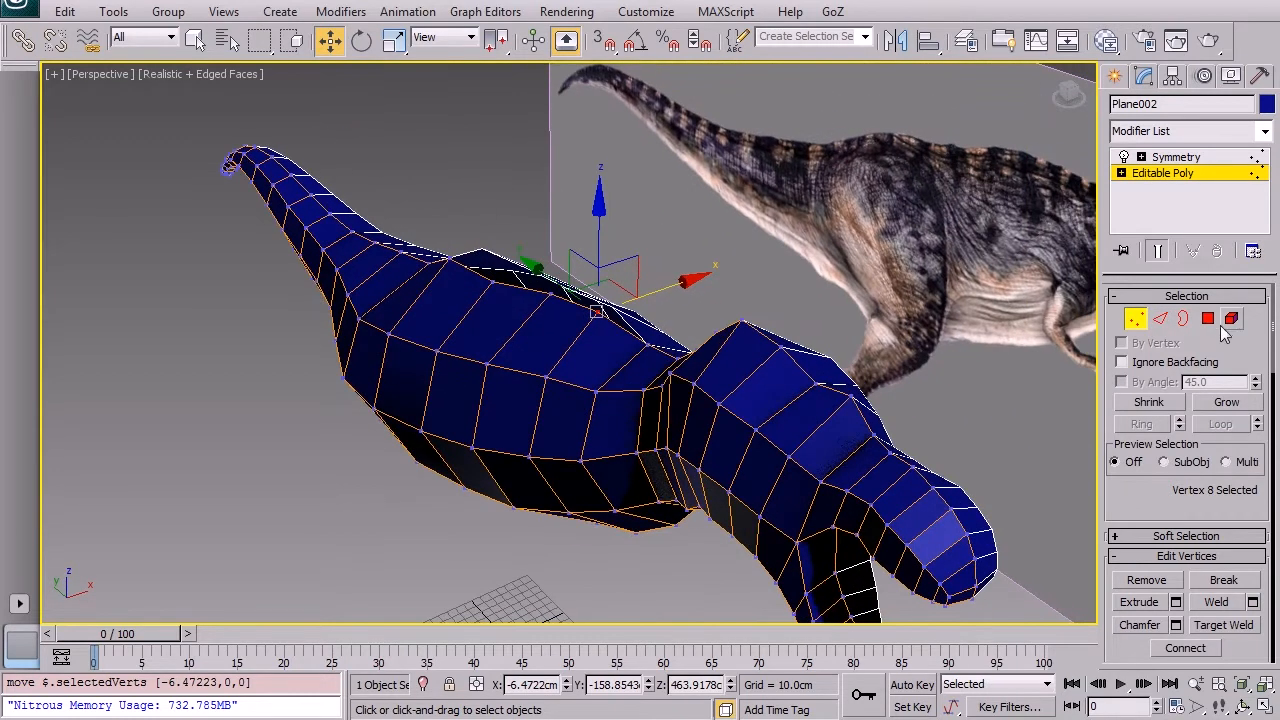
left_click(1186, 320)
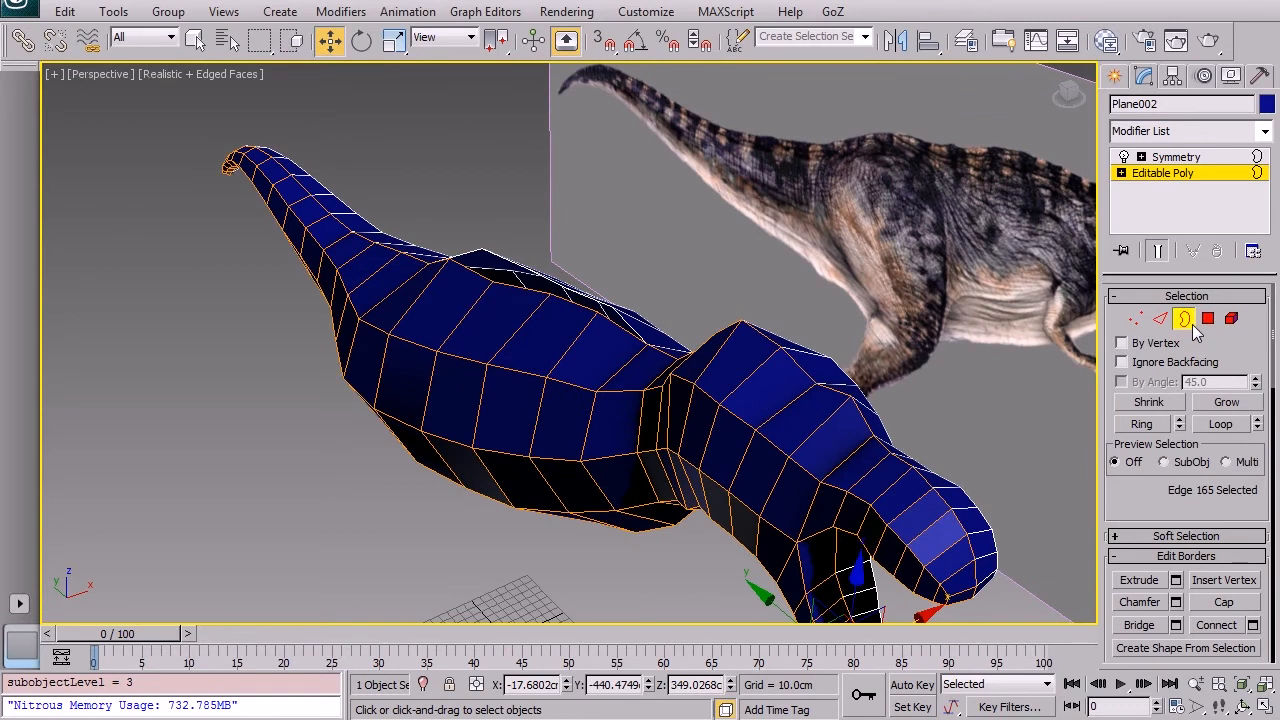
left_click(595, 314)
middle_click_drag(680, 423, 1000, 300, "alt")
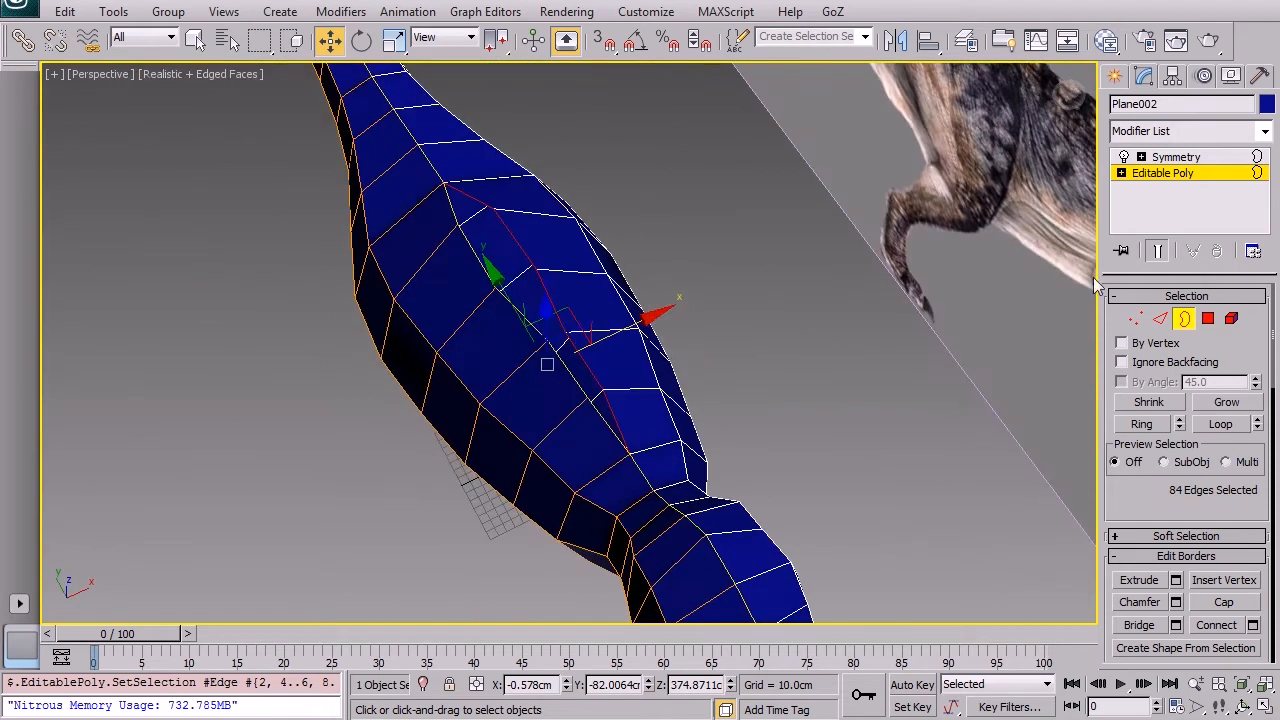
Step: Turn off the Symmetry modifier to examine the selected open border on the half body, and restore the mirrored result
left_click(1123, 158)
middle_click_drag(720, 313, 563, 289, "alt")
left_click(1157, 252)
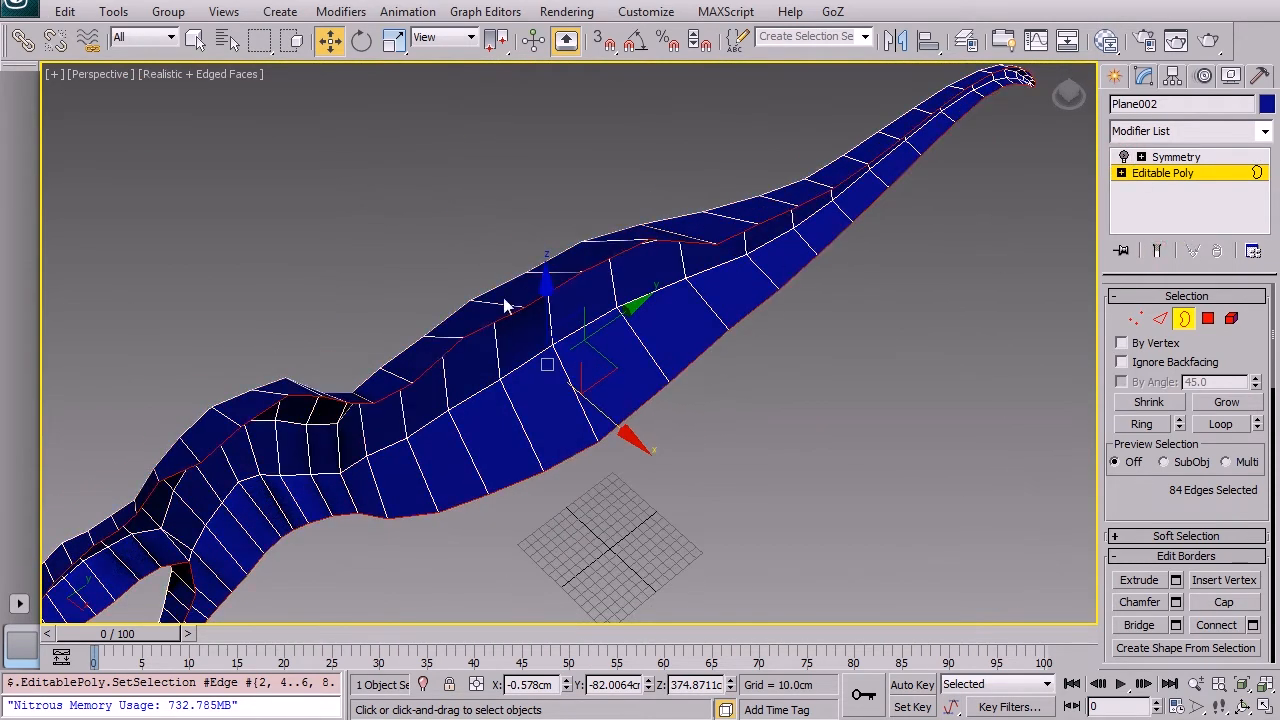
left_click(1123, 158)
left_click(1155, 258)
middle_click_drag(540, 335, 788, 356, "alt")
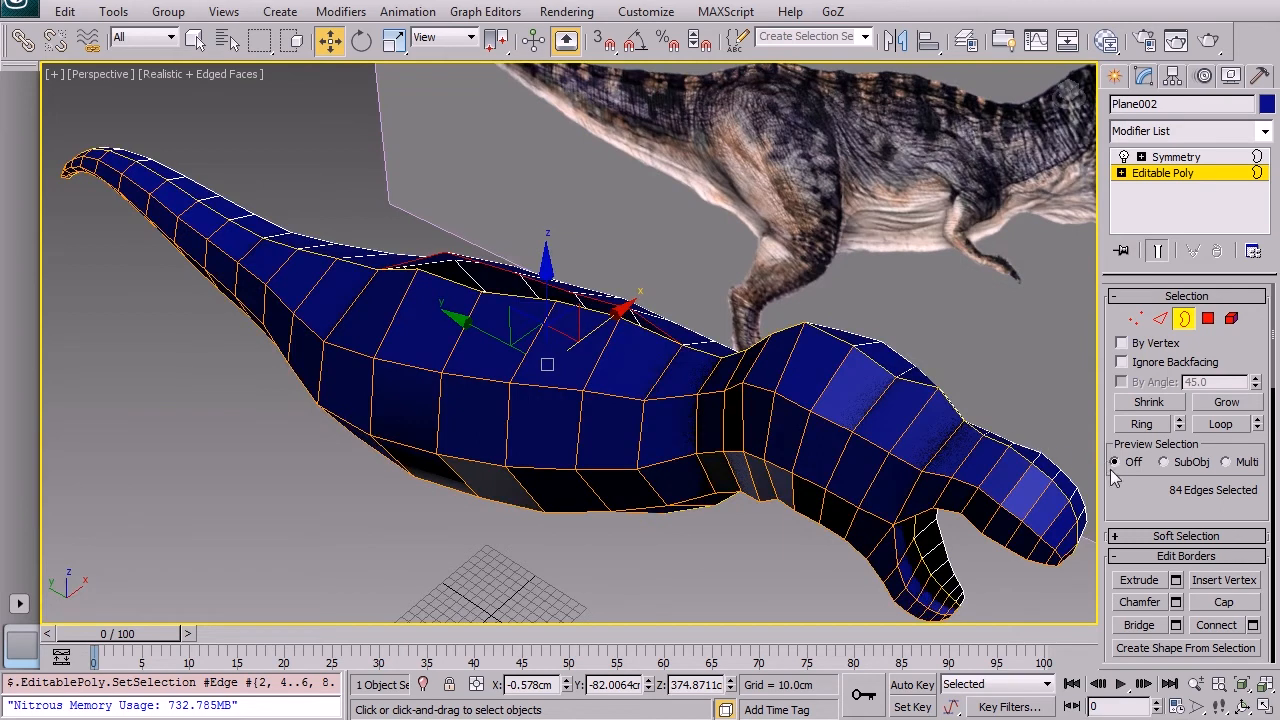
Step: Widen the command panel to two columns, and try making the selected border planar along Z before undoing it
left_click_drag(1071, 480, 1000, 477)
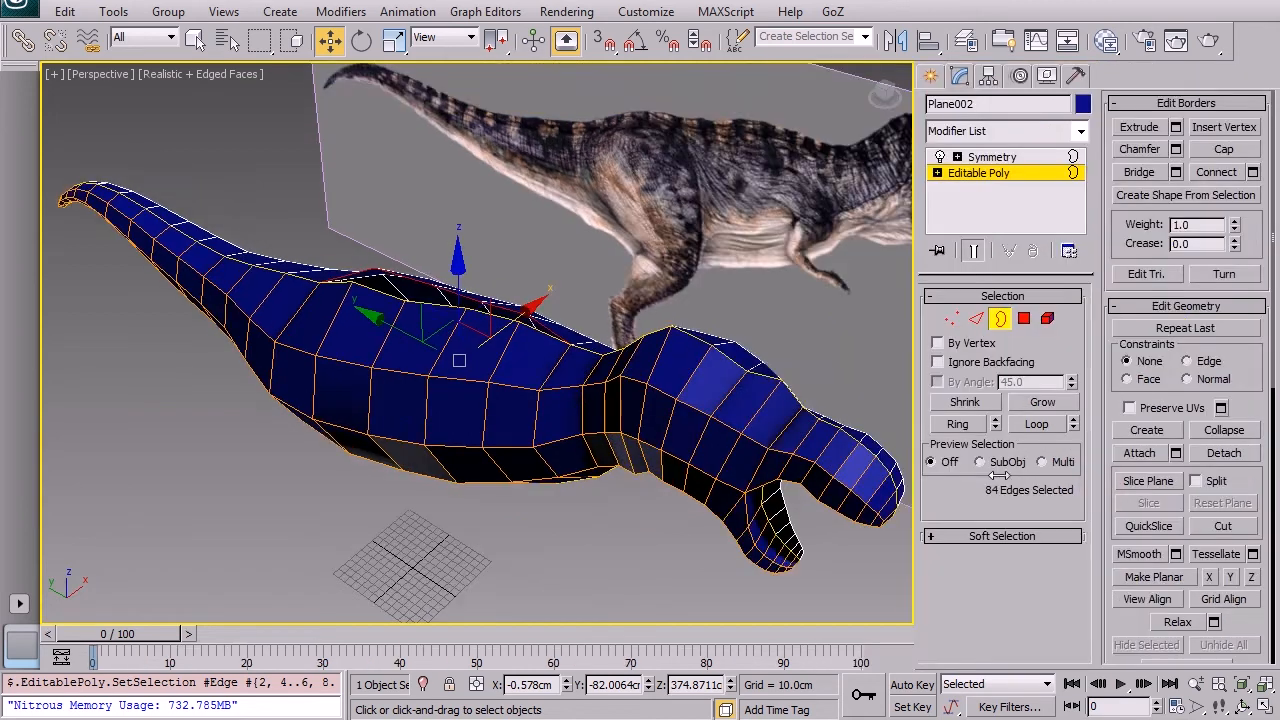
left_click_drag(1251, 347, 1268, 35)
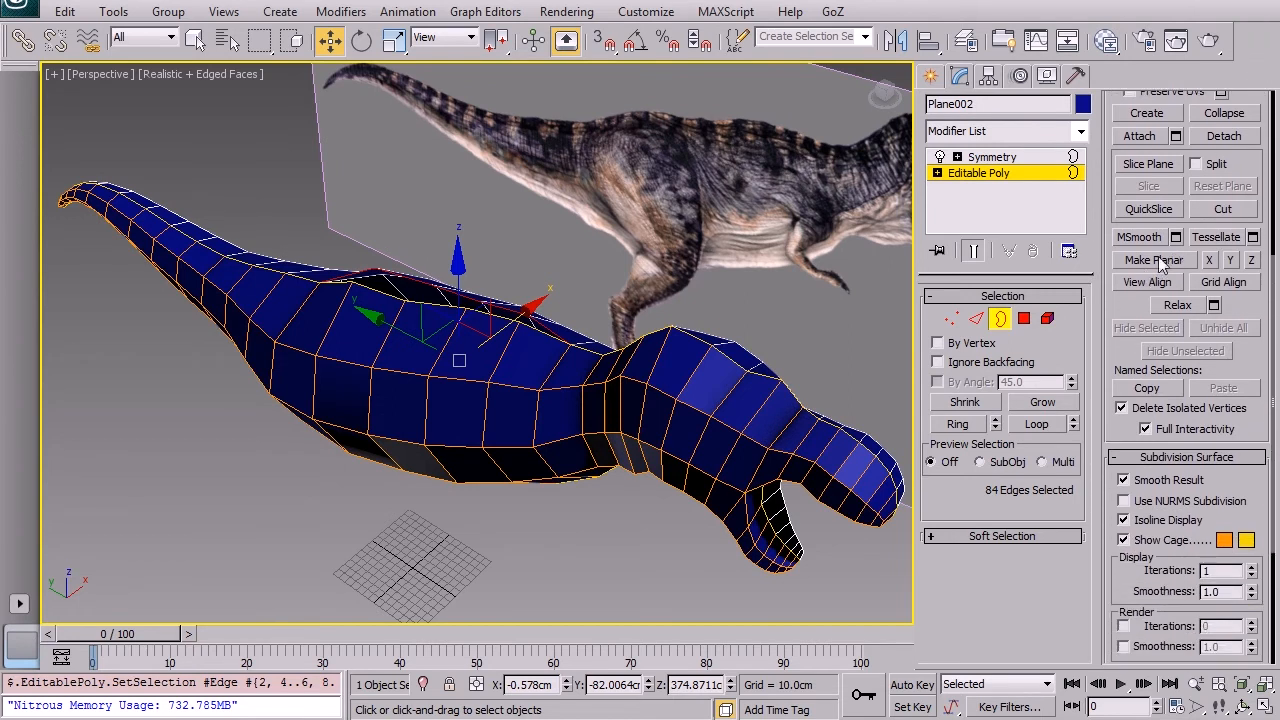
left_click(1251, 260)
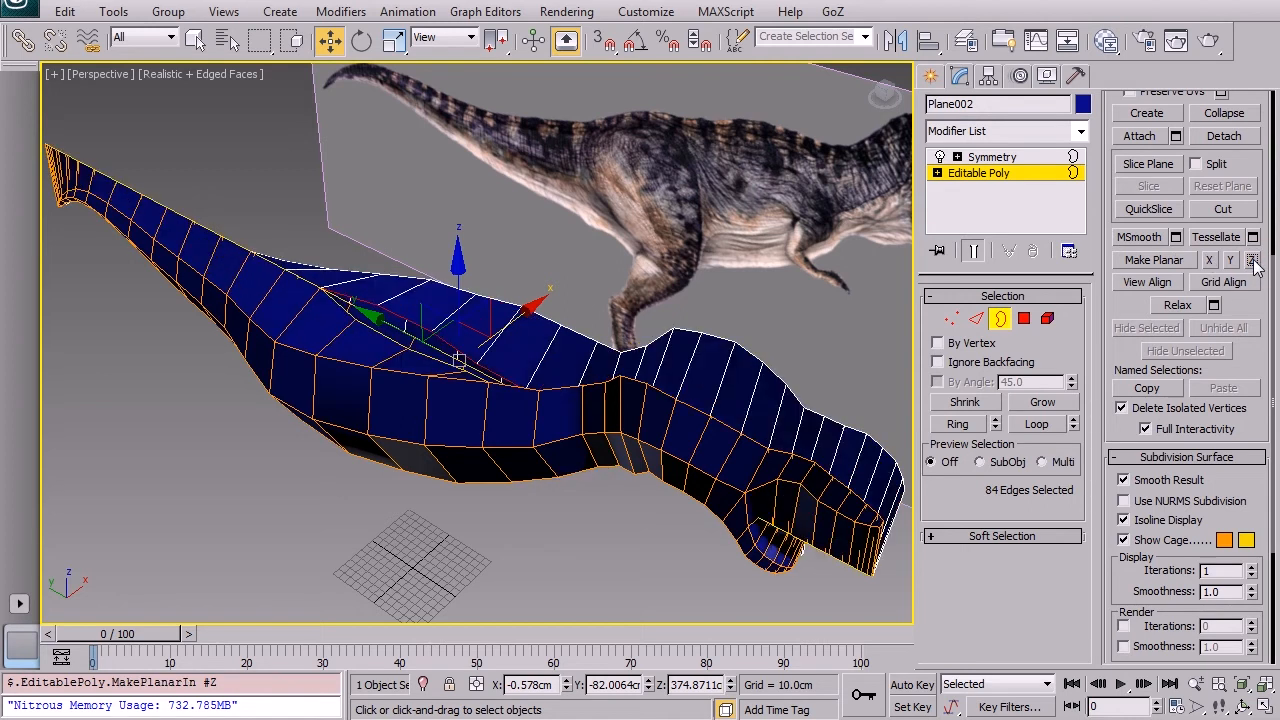
key("ctrl+z")
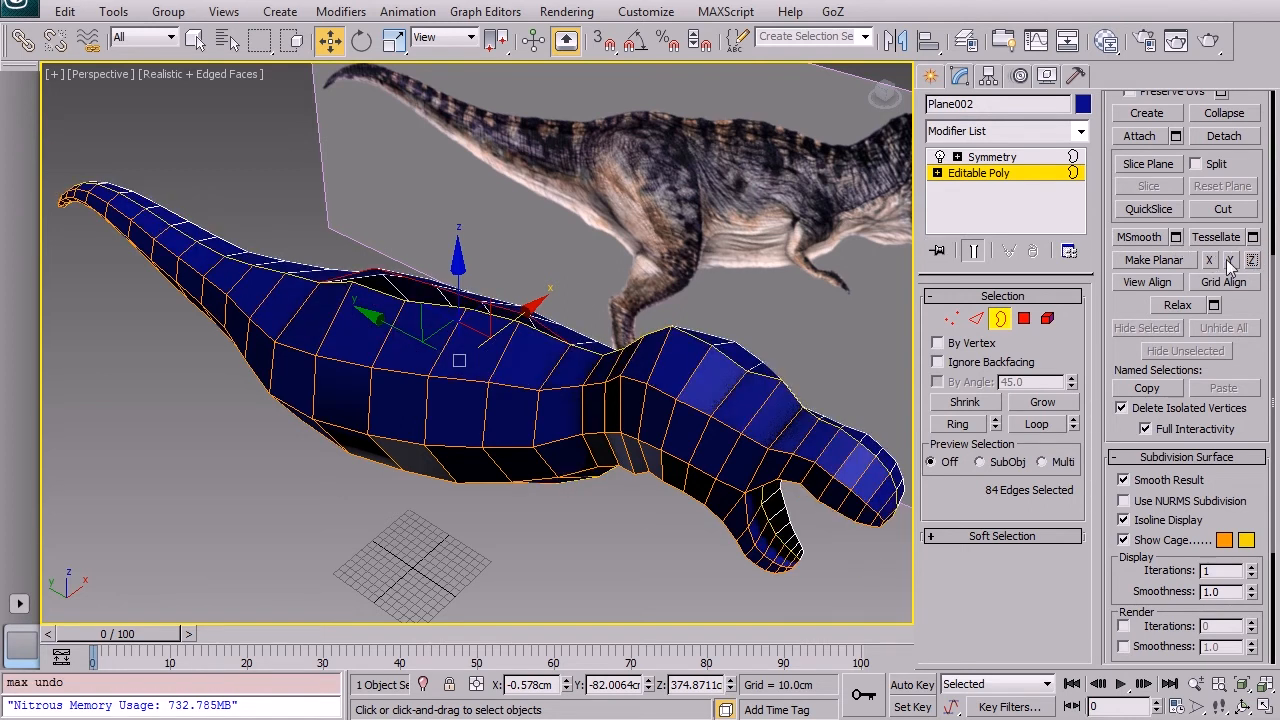
Step: Make the border planar along X, and undo it in the maximized Top view to compare
left_click(1215, 260)
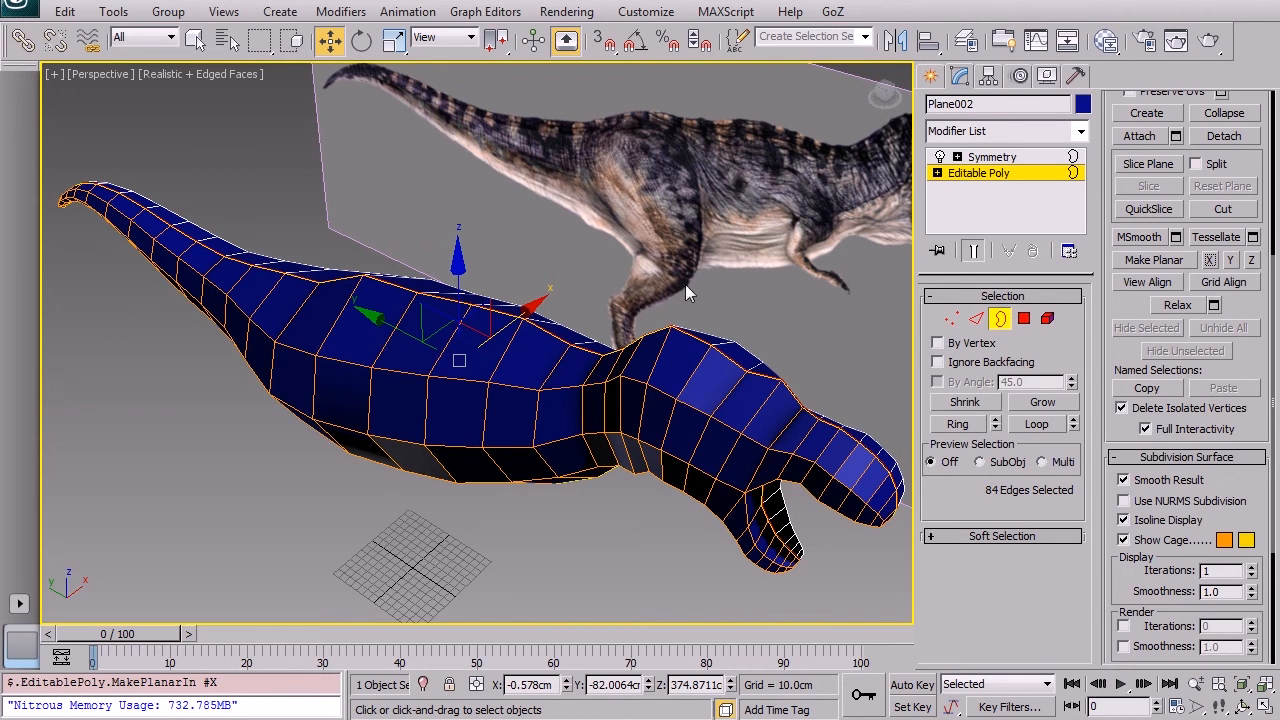
key("alt+w")
key("alt+w")
key("alt+w")
right_click(329, 195)
key("alt+w")
key("ctrl+z")
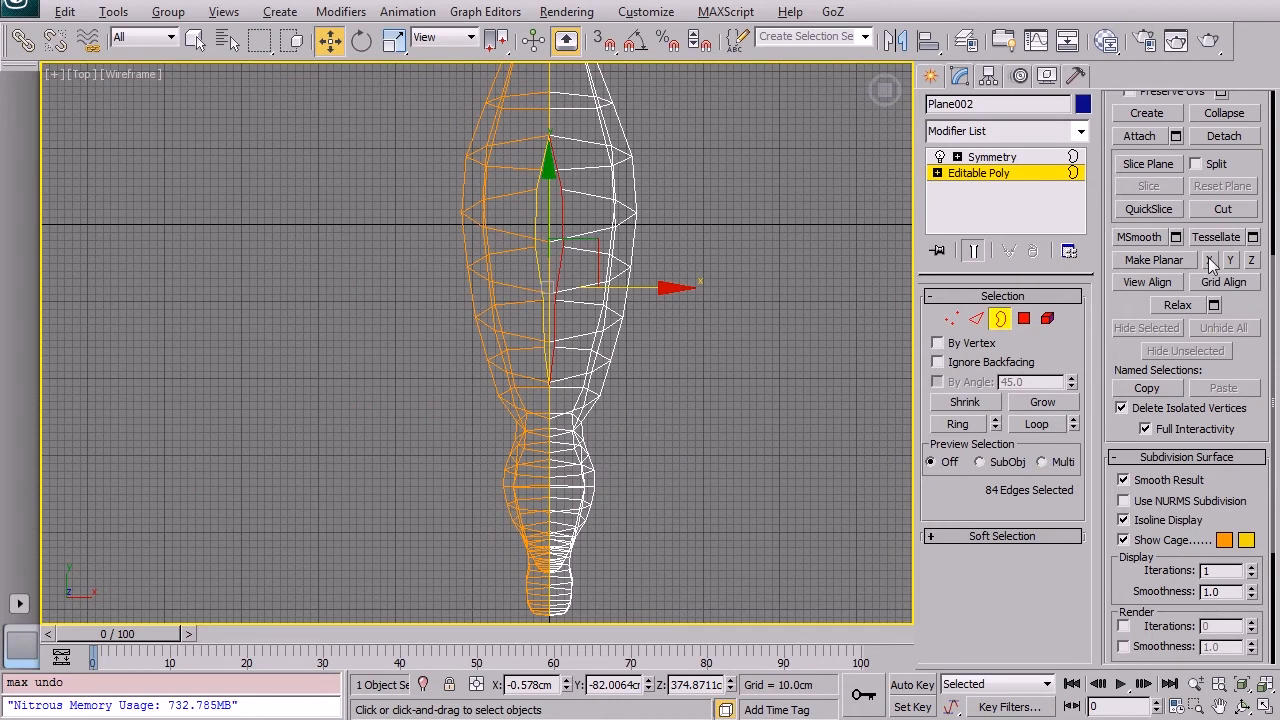
Step: Flatten the border along X again with Make Planar and set its X position to 0 cm
left_click(1209, 260)
left_click_drag(632, 288, 621, 264)
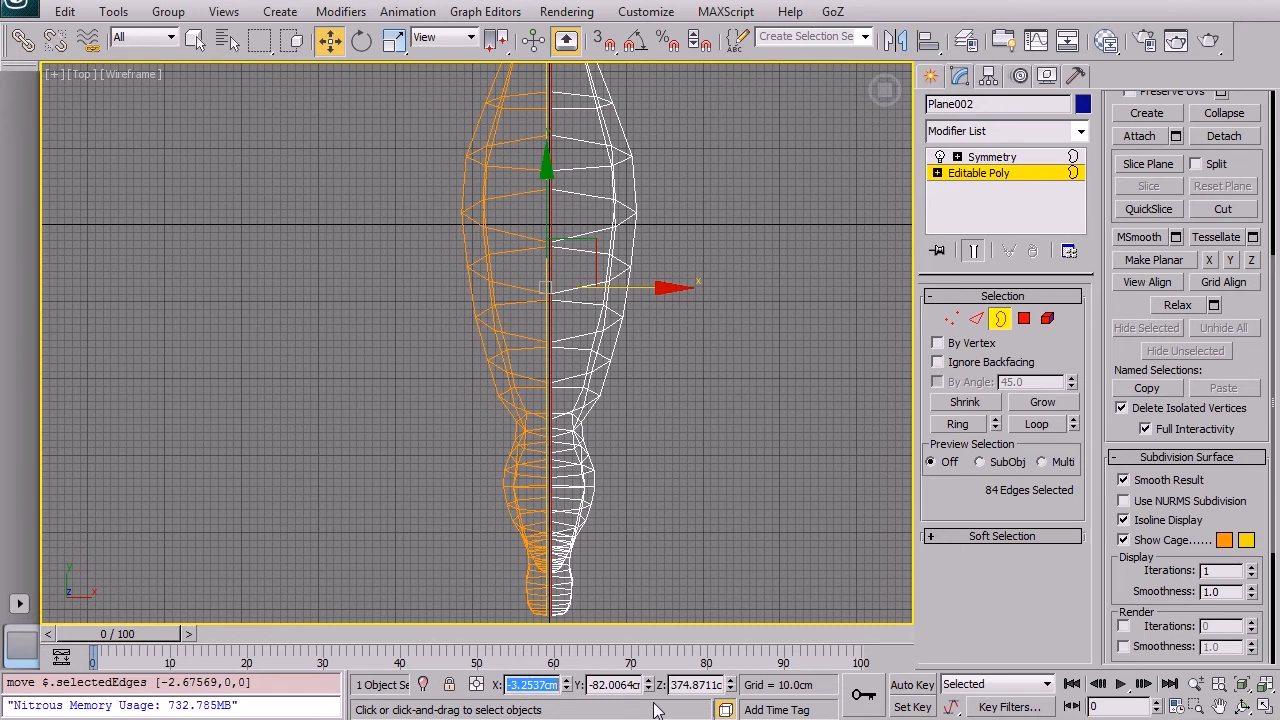
key("Return")
Step: In the Top view, move two side vertices of the snout inward along X by about 2.3 cm
middle_click_drag(670, 475, 538, 306)
scroll(680, 281, "up", 3)
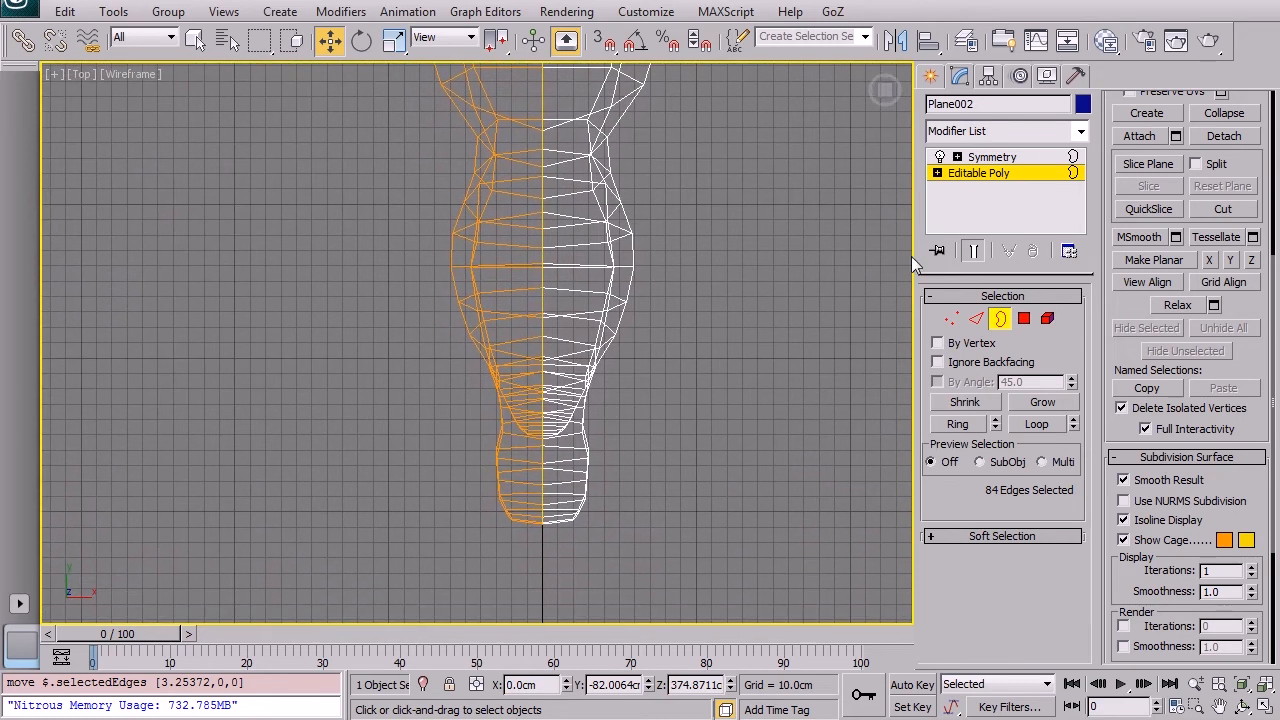
left_click(951, 320)
scroll(614, 420, "up", 2)
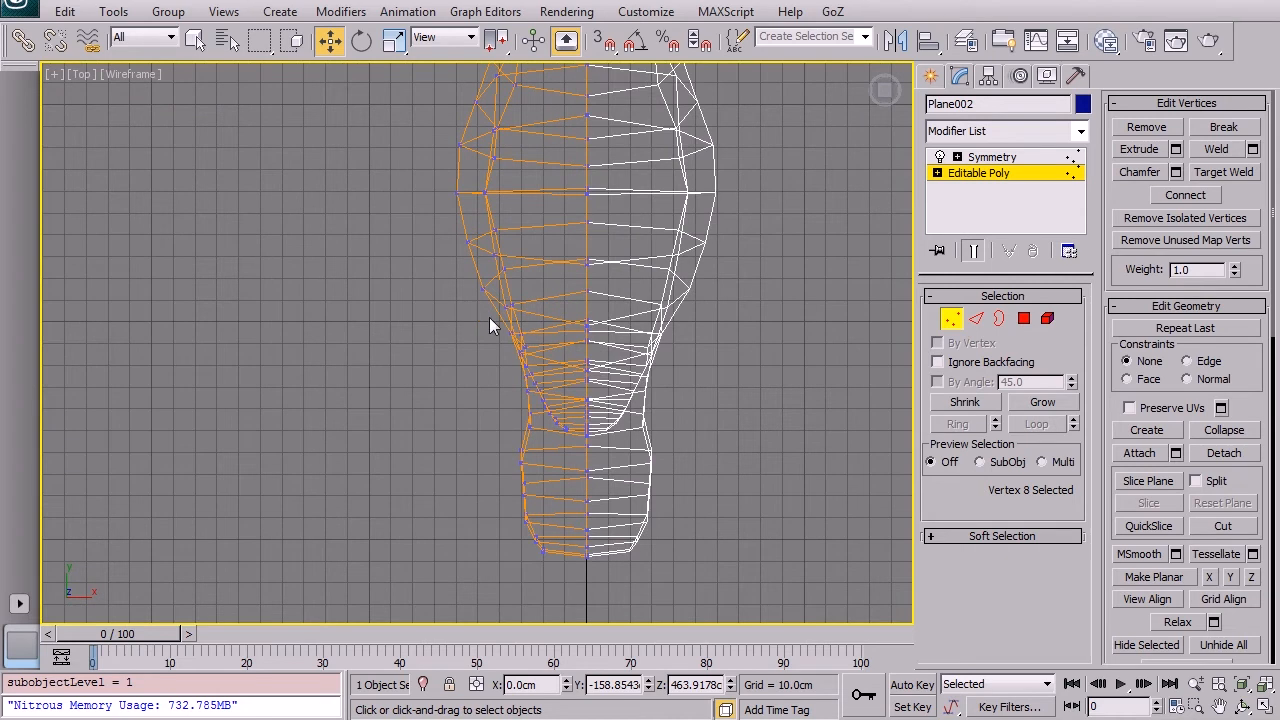
left_click_drag(488, 321, 564, 455)
left_click_drag(618, 391, 607, 393)
key("ctrl+z")
left_click_drag(503, 436, 599, 457)
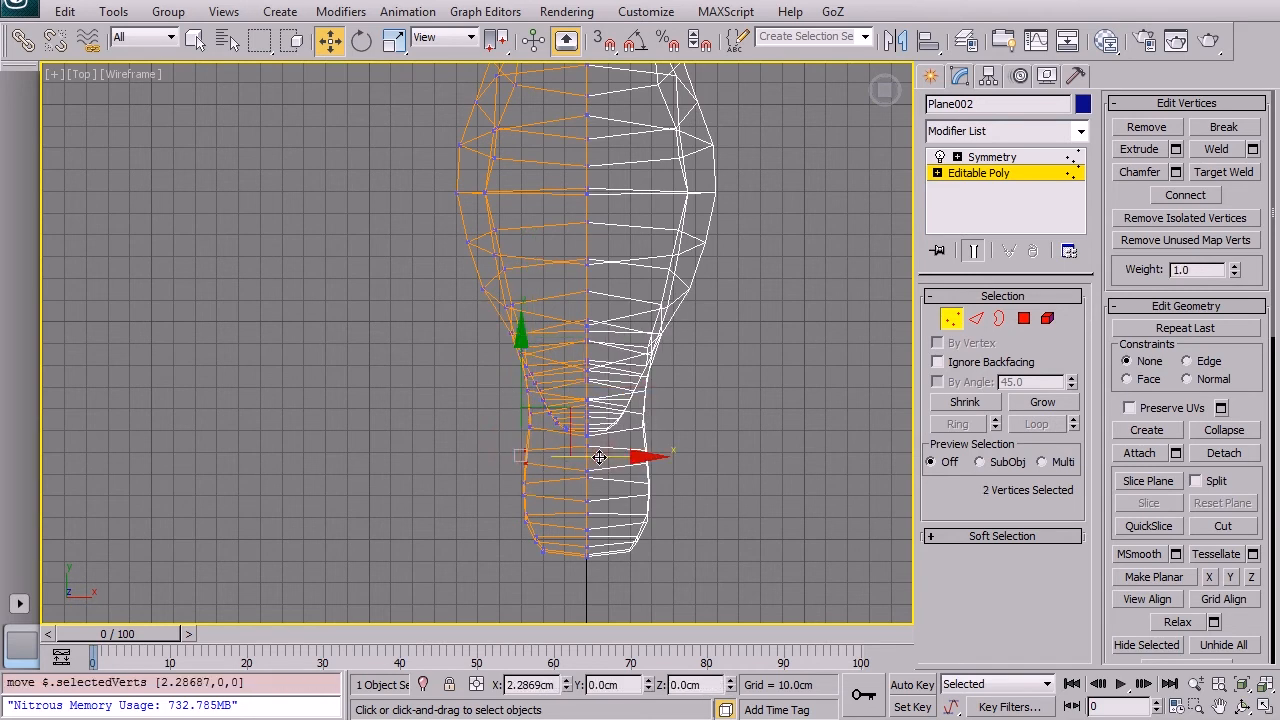
scroll(587, 358, "up", 2)
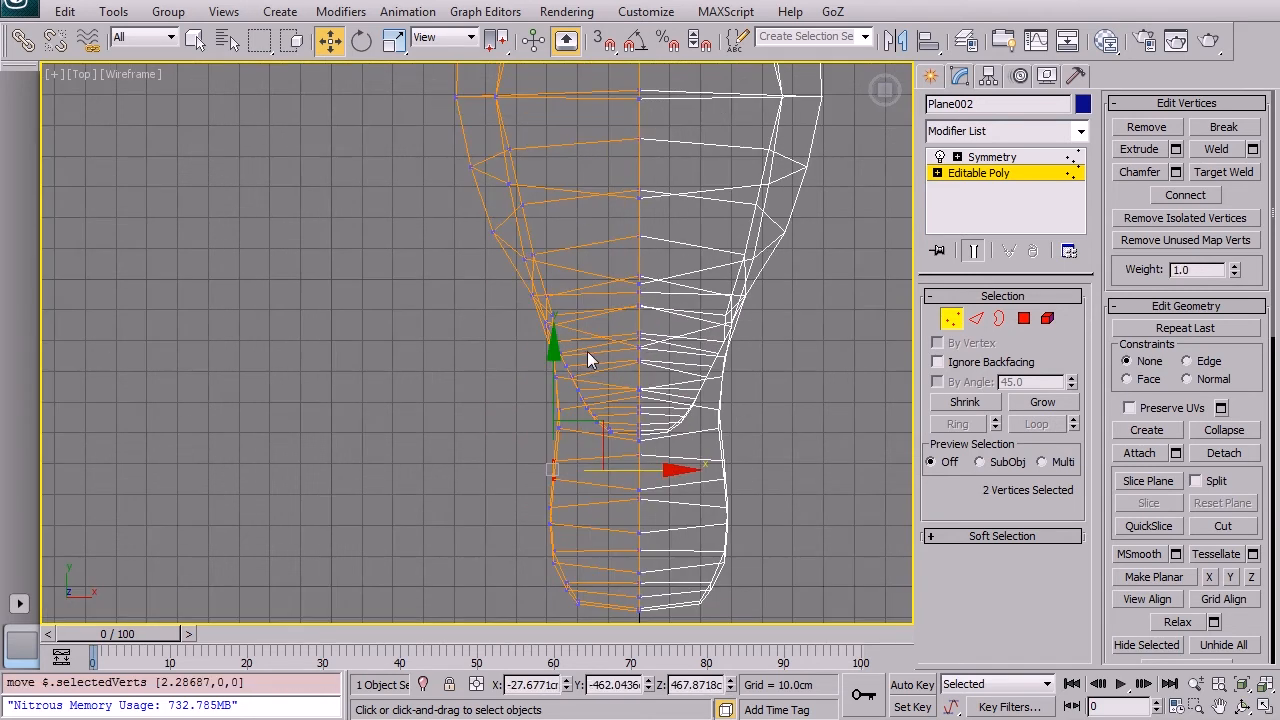
Step: In the Perspective view, select the side polygons along the upper lip near the mouth corner and shift them slightly inward
left_click(1023, 320)
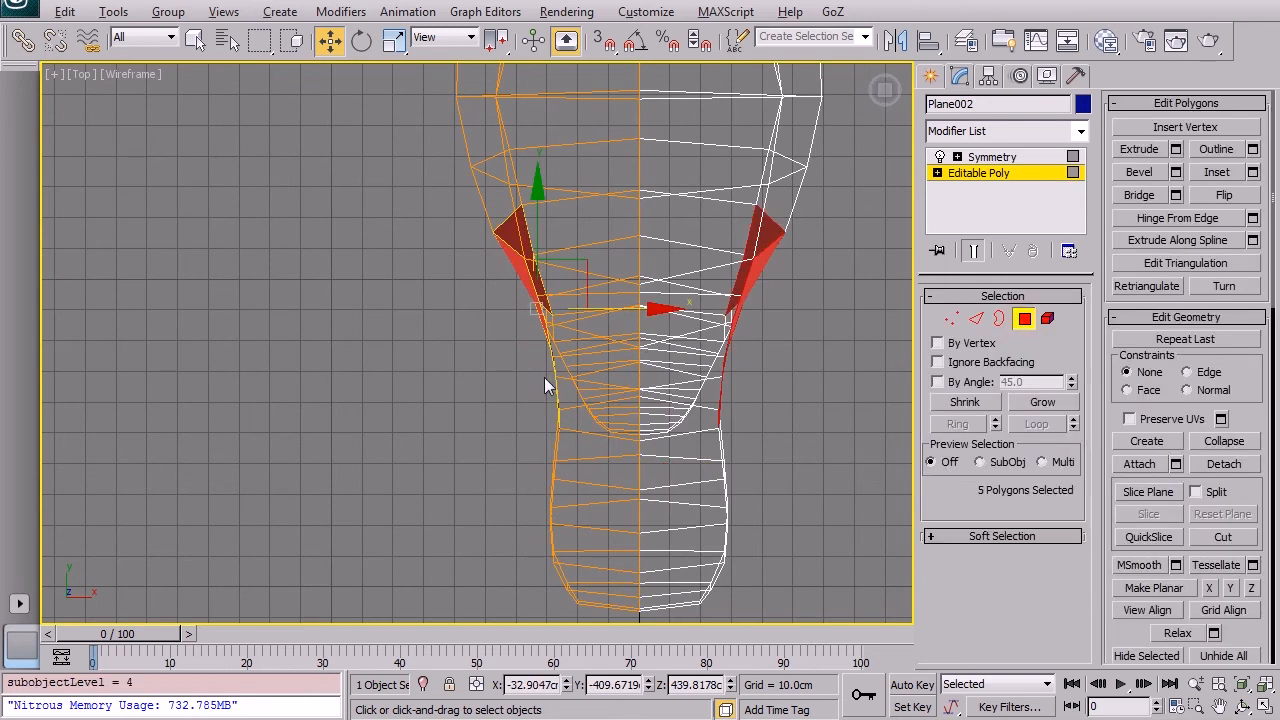
key("alt+w")
middle_click_drag(784, 503, 654, 434)
key("alt+w")
middle_click_drag(604, 298, 743, 426)
scroll(737, 430, "up", 3)
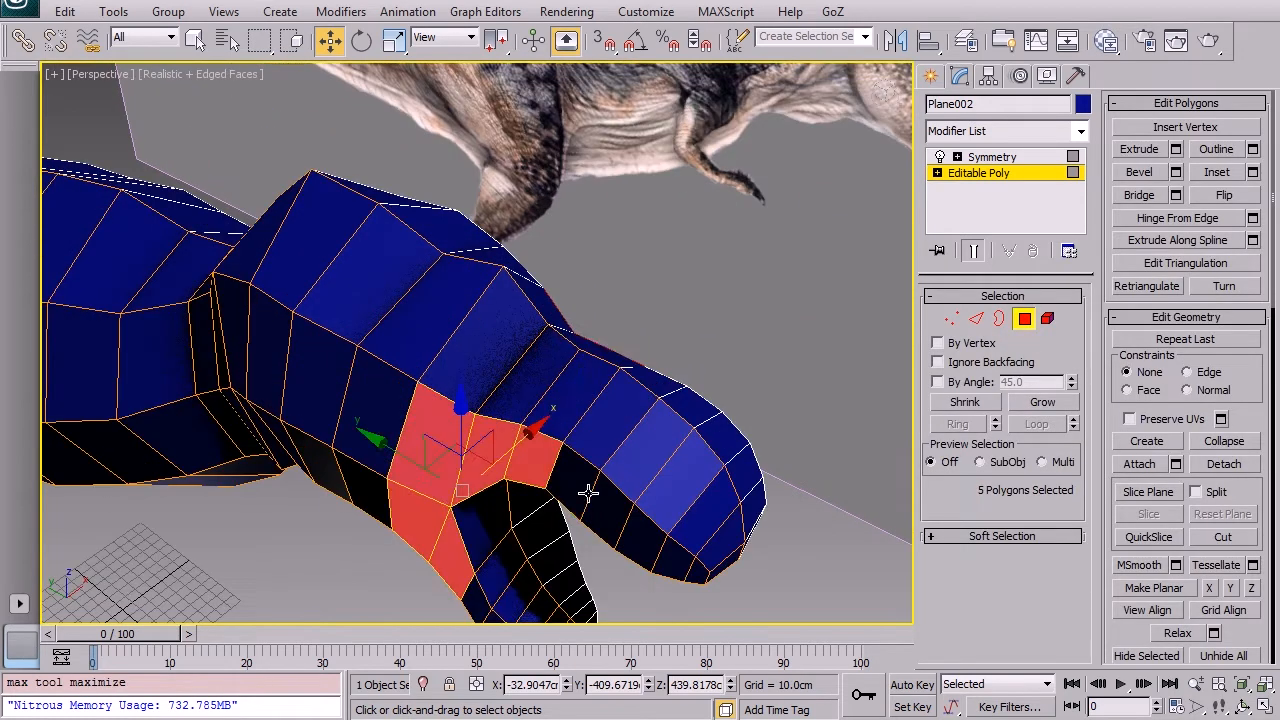
left_click(592, 490)
left_click(535, 464, "ctrl")
left_click(497, 466, "ctrl")
middle_click_drag(497, 466, 551, 489, "alt")
left_click_drag(614, 475, 600, 471)
Step: Nudge a single polygon on the side of the upper jaw slightly inward
middle_click_drag(597, 486, 535, 384)
left_click_drag(516, 385, 507, 386)
middle_click_drag(511, 225, 553, 445)
Step: Return to the side view of the head, switch to vertex editing and clear the vertex selection
key("alt+w")
right_click(397, 466)
key("alt+w")
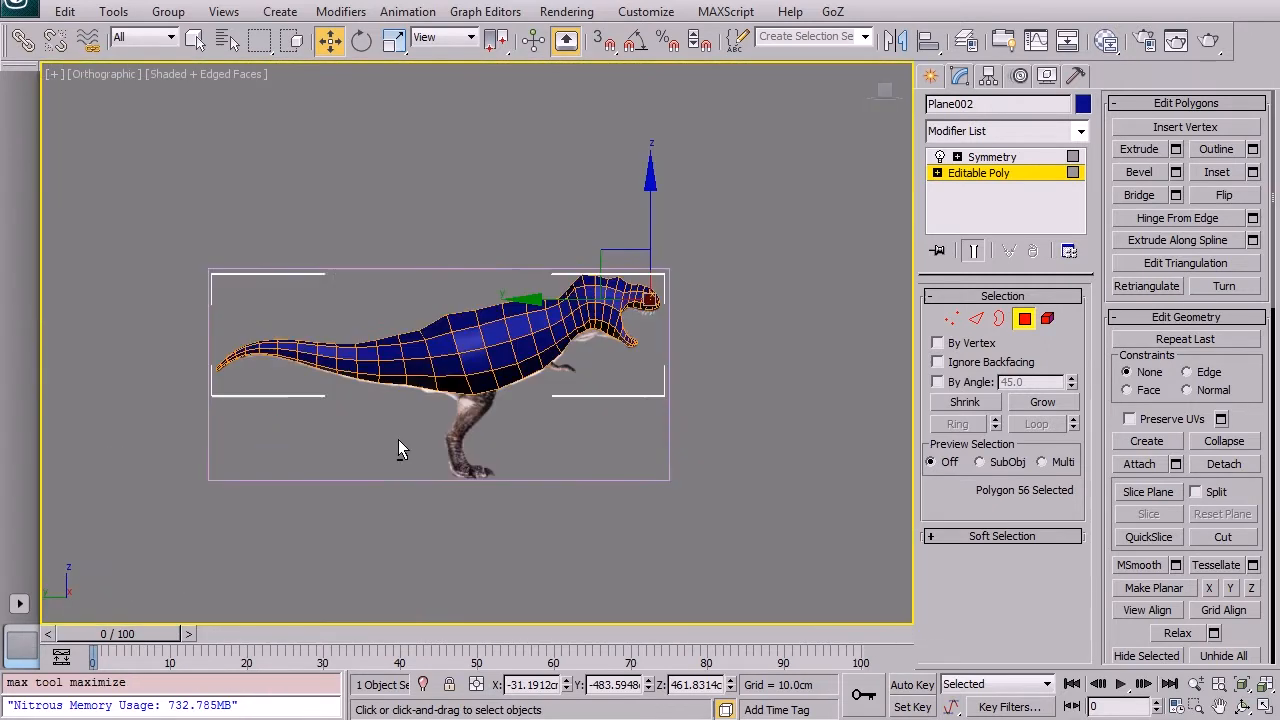
scroll(444, 417, "up", 3)
scroll(408, 472, "up", 5)
middle_click_drag(408, 472, 526, 243)
middle_click_drag(549, 171, 472, 315)
scroll(476, 311, "down", 3)
left_click(953, 320)
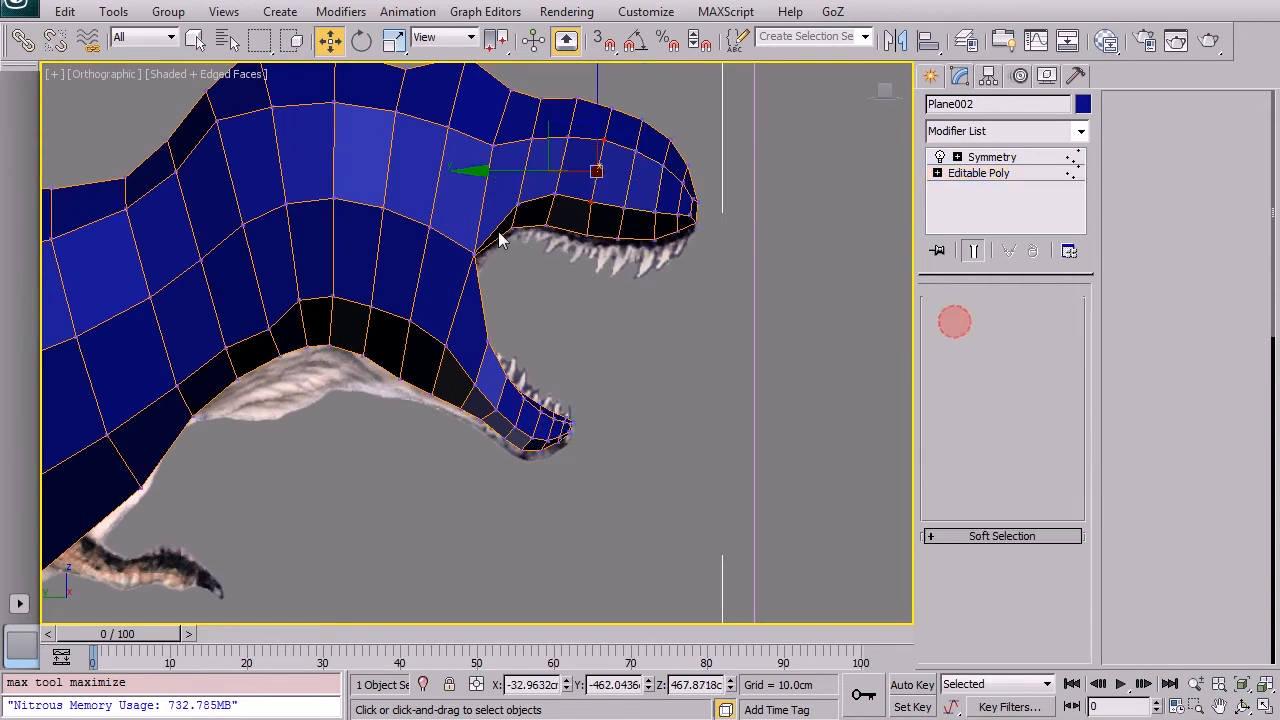
scroll(647, 341, "up", 3)
left_click(647, 343)
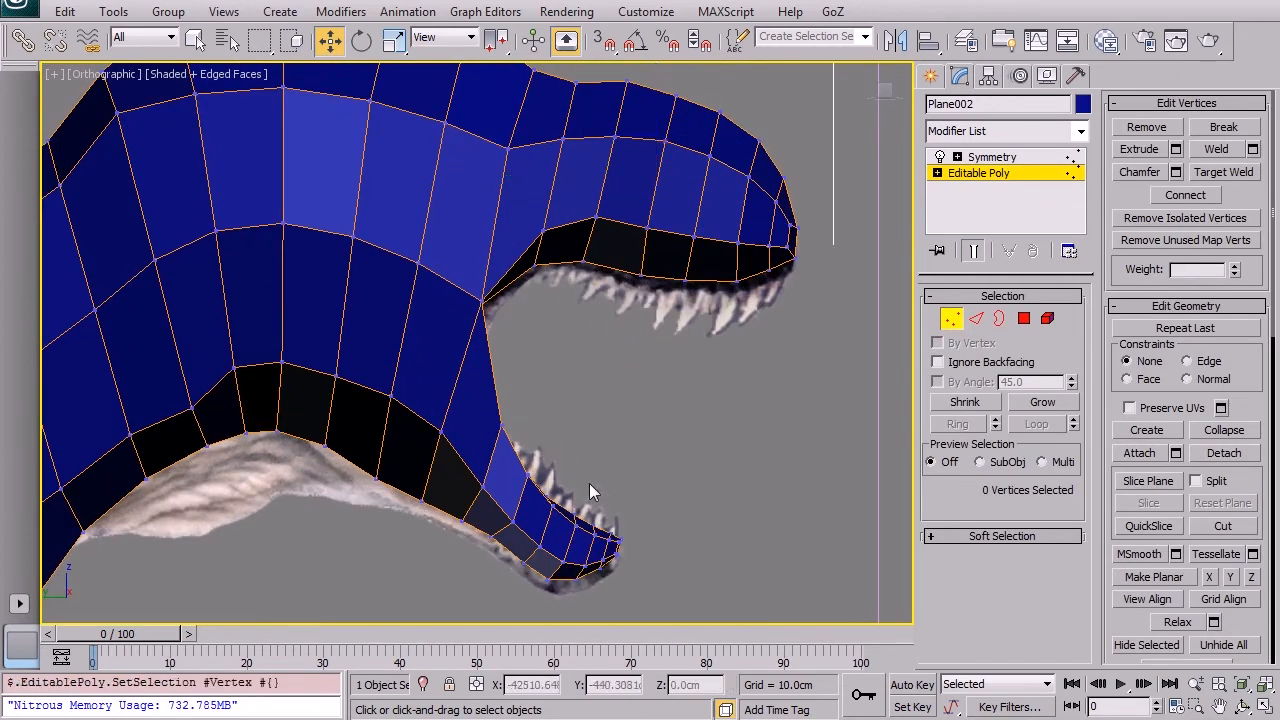
Step: Move the bottom centre vertices around the chin outward to match the reference outline of the lower jaw
middle_click_drag(581, 494, 591, 317)
scroll(593, 330, "up", 3)
left_click_drag(608, 453, 610, 453)
left_click_drag(573, 405, 561, 427)
left_click_drag(639, 468, 695, 490)
left_click(690, 470)
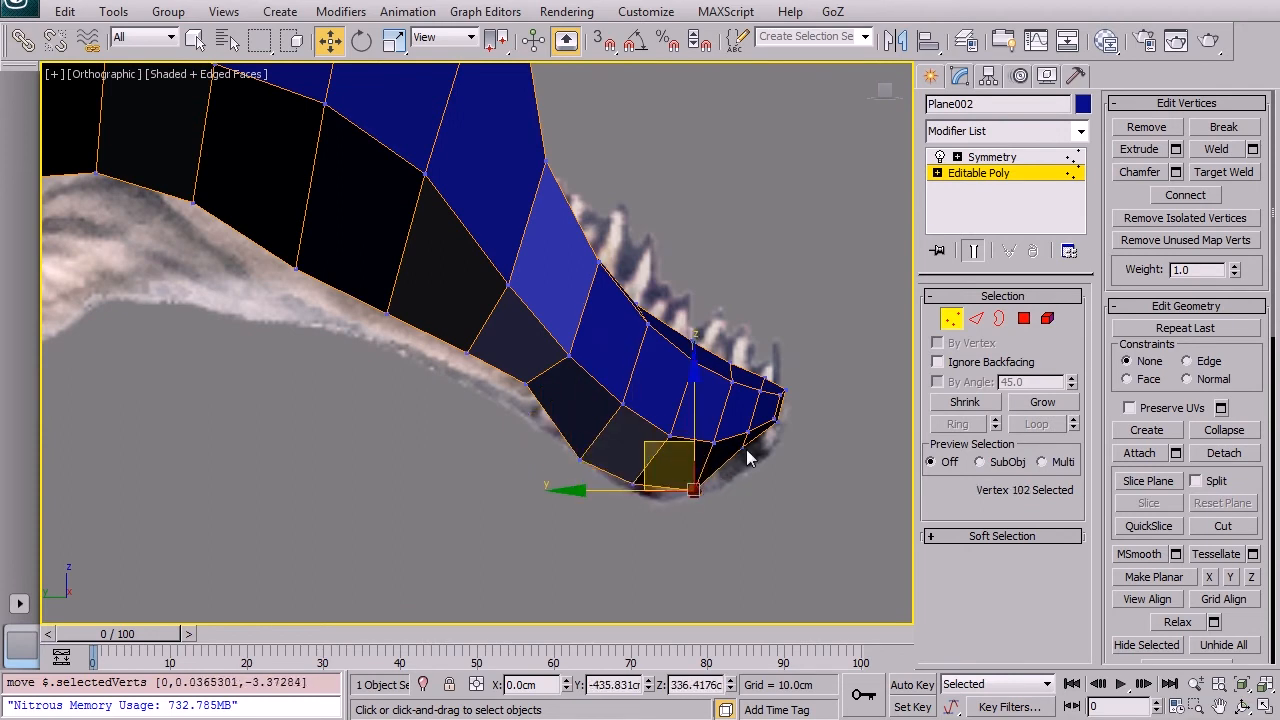
key("x")
left_click_drag(742, 447, 747, 466)
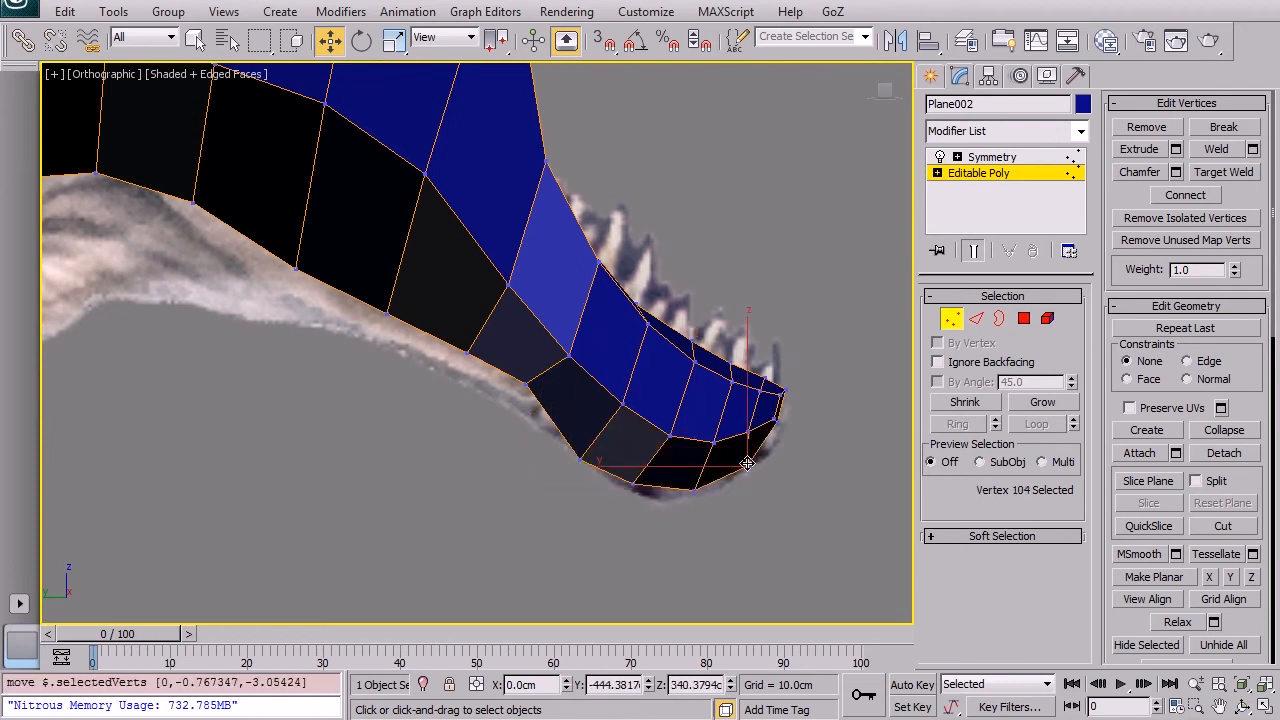
left_click_drag(777, 421, 774, 430)
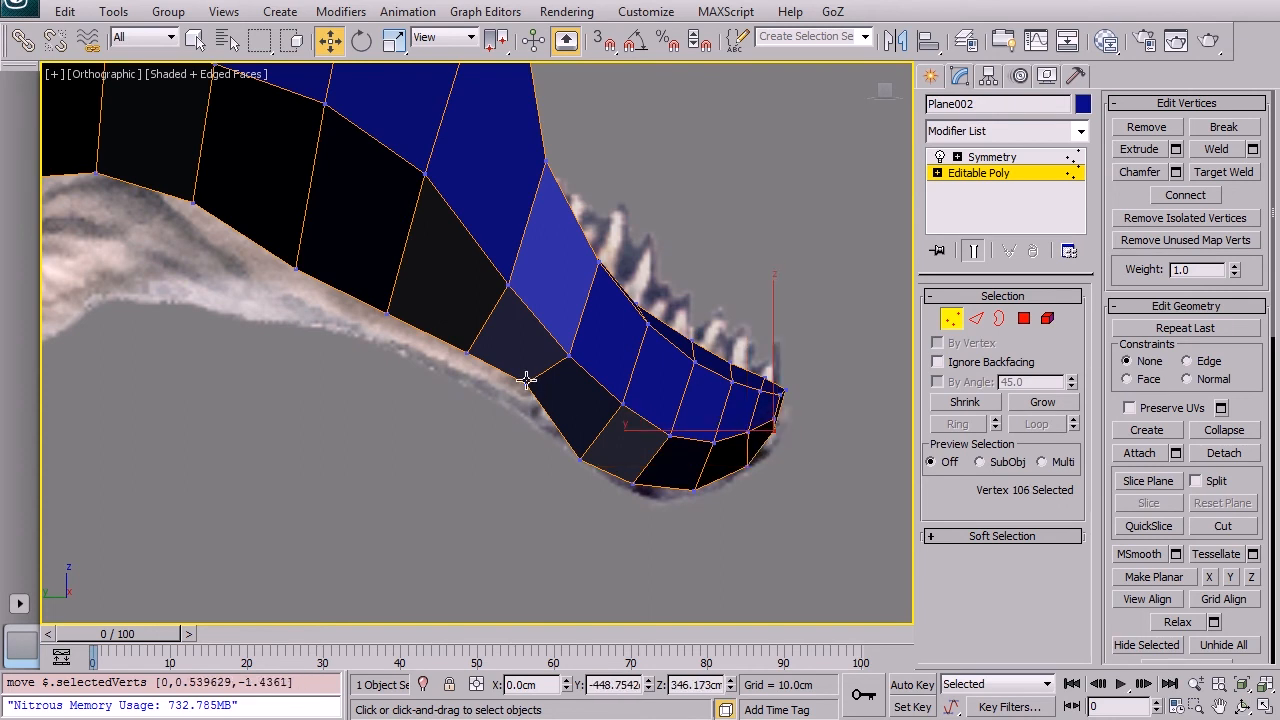
Step: Pull the bottom centre vertices from the rear of the lower jaw to the throat down and back onto the reference outline
left_click_drag(526, 381, 502, 397)
left_click_drag(467, 353, 446, 366)
left_click_drag(387, 311, 365, 327)
left_click_drag(298, 270, 274, 286)
middle_click_drag(194, 208, 424, 228)
left_click_drag(422, 223, 401, 241)
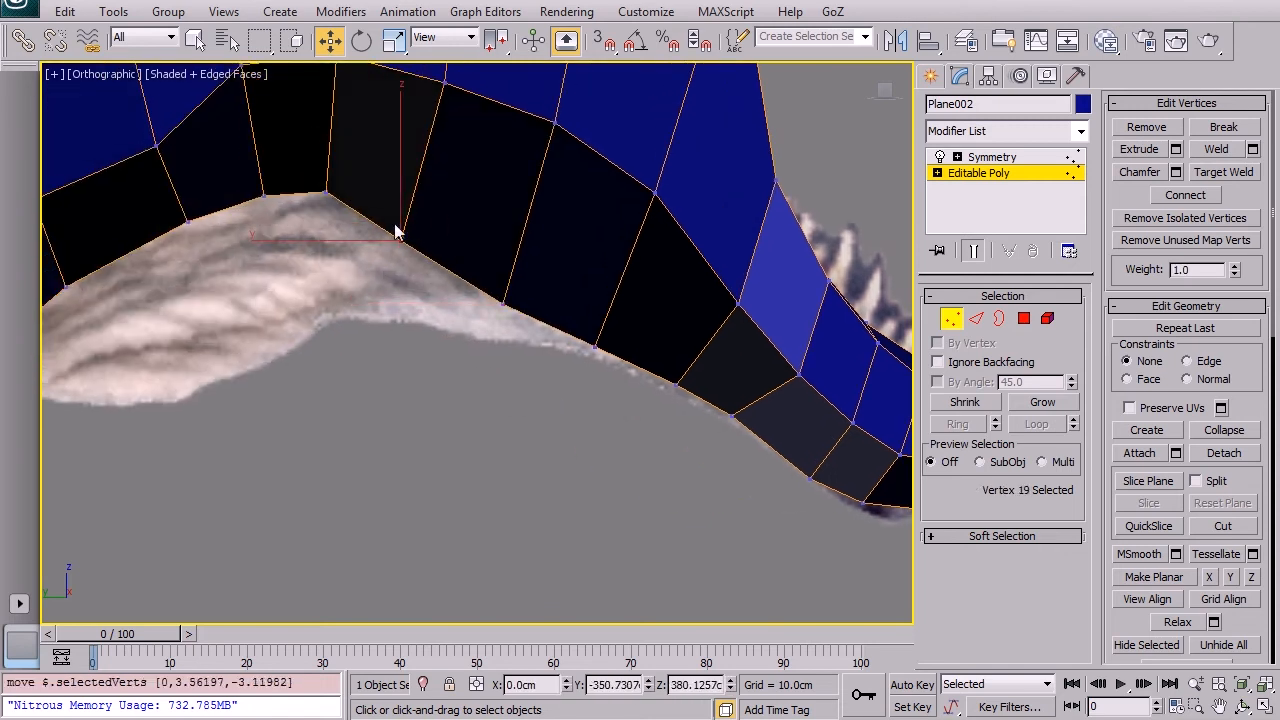
Step: Make the mesh see-through and reposition the second row of vertices along the throat closer to the lower edge
middle_click_drag(400, 243, 489, 334)
scroll(489, 334, "down", 3)
middle_click_drag(602, 308, 528, 326)
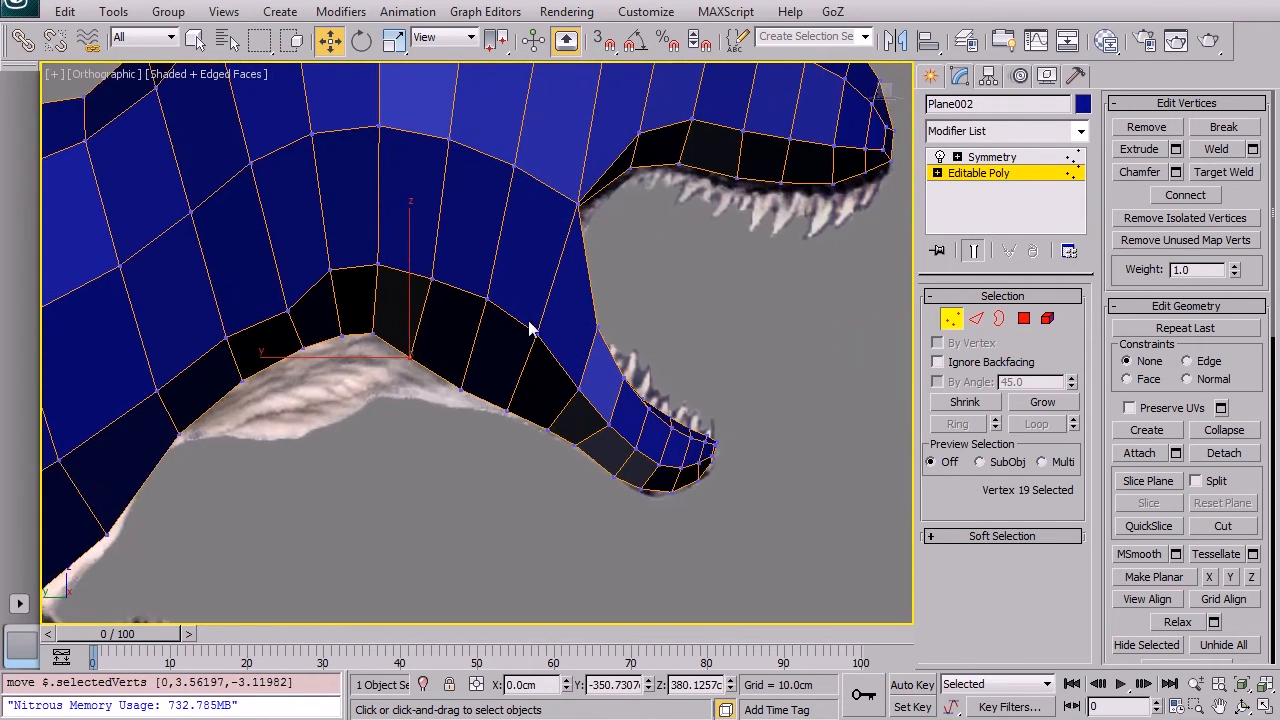
key("alt+x")
left_click_drag(535, 333, 522, 373)
left_click_drag(487, 299, 485, 300)
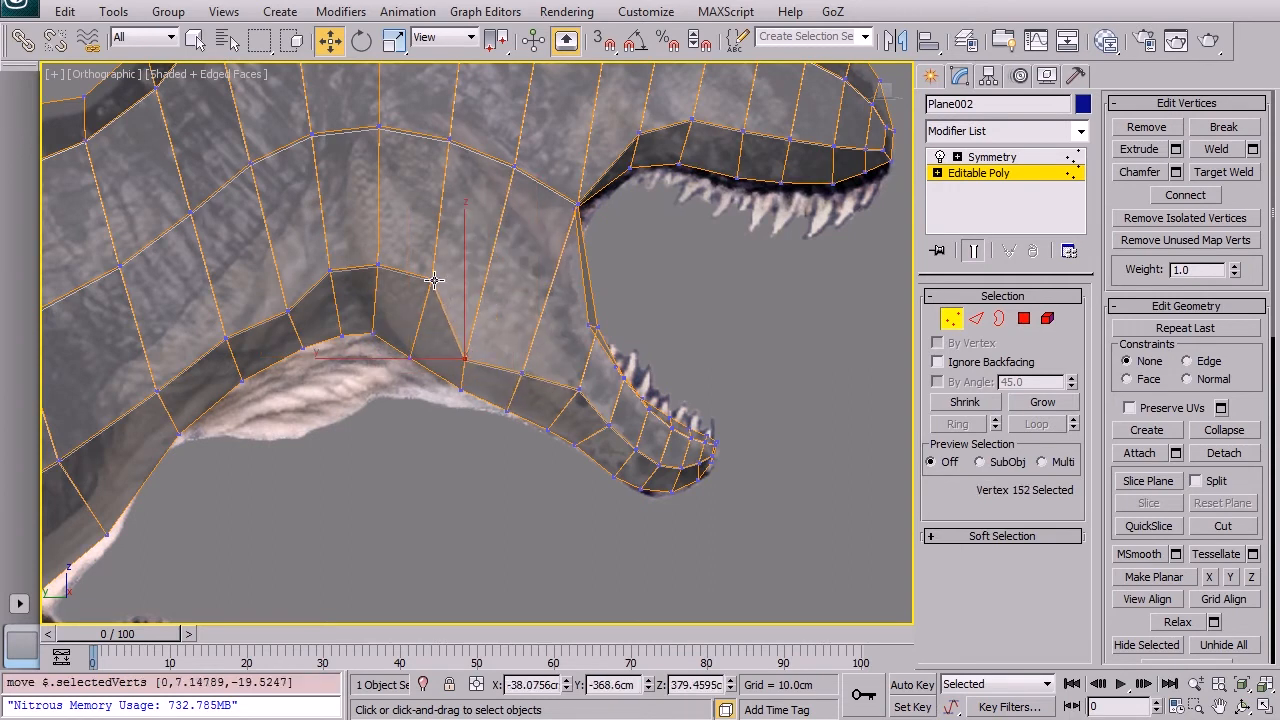
left_click_drag(435, 280, 406, 325)
left_click_drag(379, 266, 366, 294)
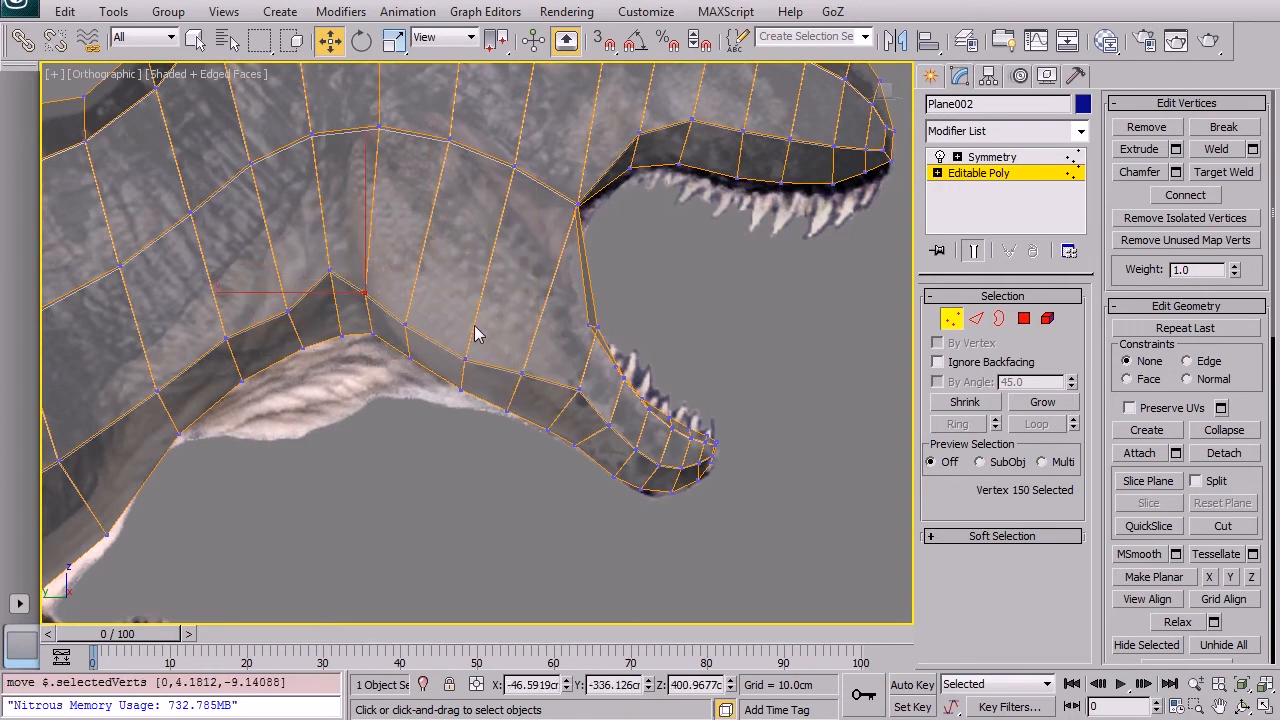
left_click_drag(290, 312, 283, 292)
Step: Lower the second row of vertices along the rear and middle of the lower jaw toward its underside
left_click_drag(580, 389, 563, 422)
left_click_drag(522, 373, 516, 394)
left_click_drag(608, 425, 582, 451)
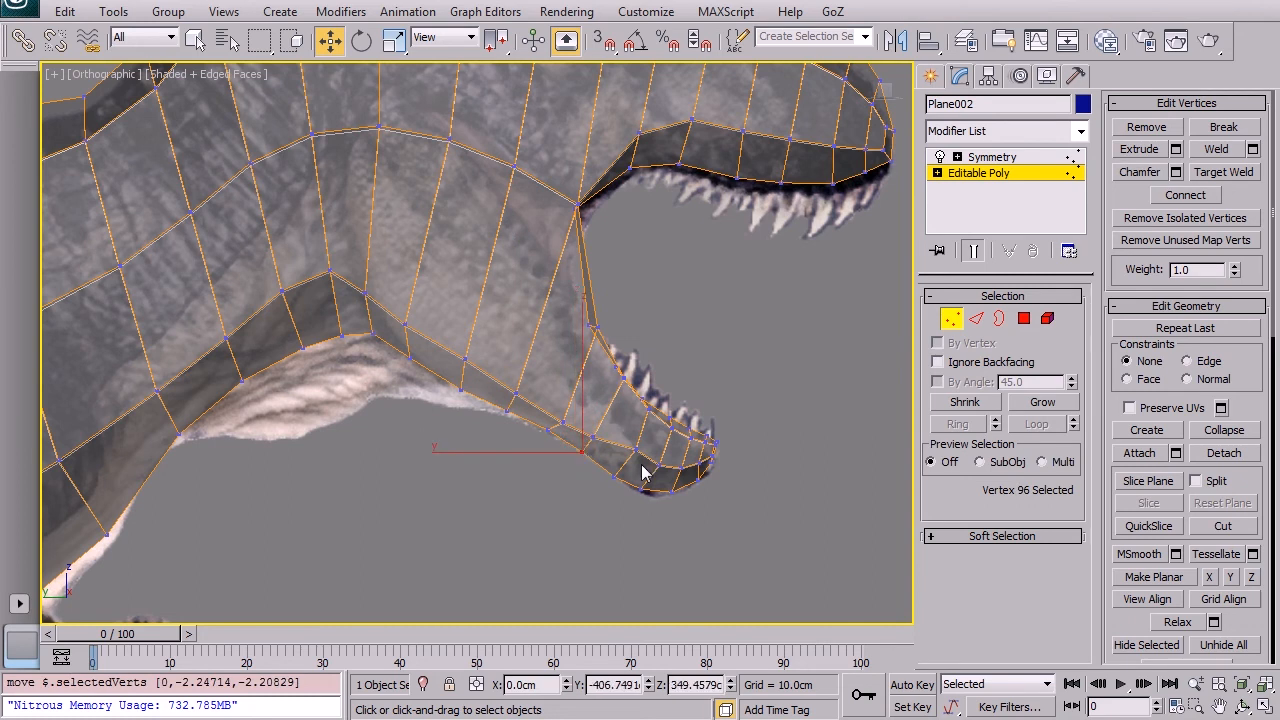
middle_click_drag(605, 449, 515, 435)
scroll(515, 435, "up", 4)
left_click_drag(523, 503, 519, 505)
left_click_drag(608, 527, 640, 580)
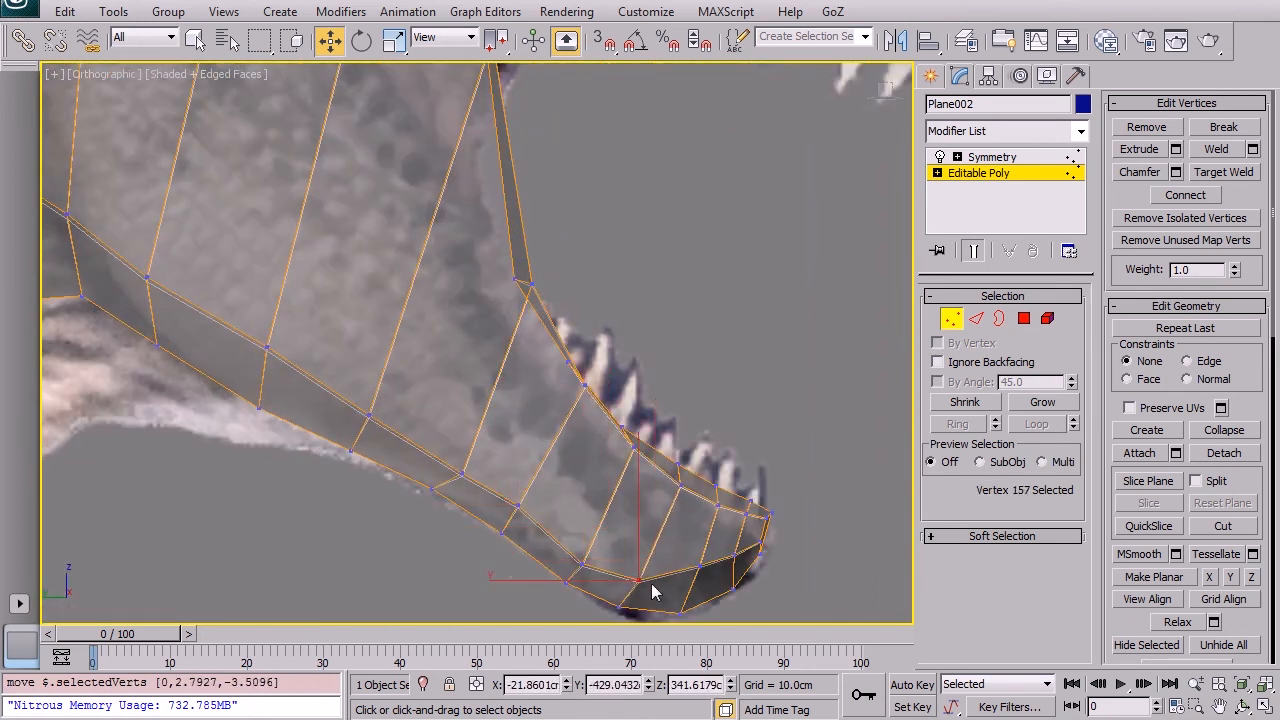
Step: Shift the second-row vertices near the tip of the lower jaw forward and down to follow the chin outline
middle_click_drag(613, 587, 558, 429)
scroll(558, 429, "up", 2)
left_click_drag(569, 460, 646, 473)
left_click_drag(681, 396, 728, 428)
left_click_drag(727, 383, 765, 378)
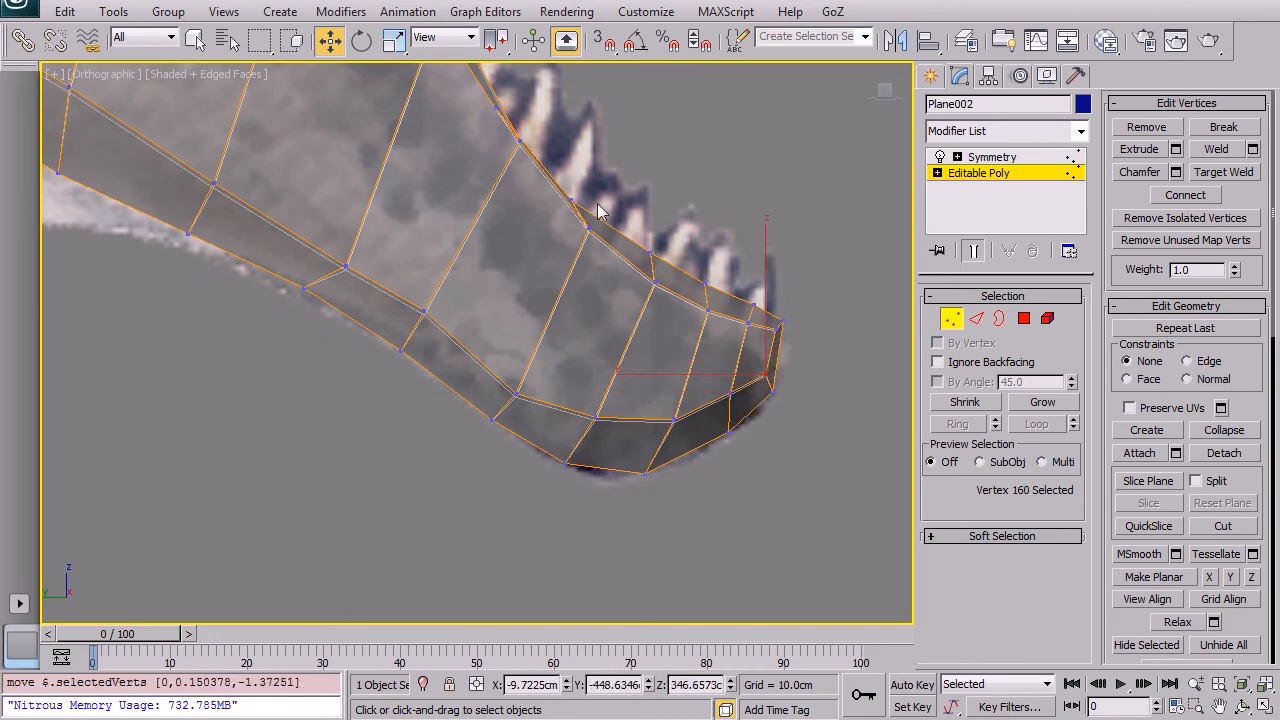
Step: Turn off the Symmetry modifier and switch the viewport to the Left view
scroll(590, 275, "down", 3)
middle_click_drag(572, 170, 557, 497)
scroll(494, 380, "up", 3)
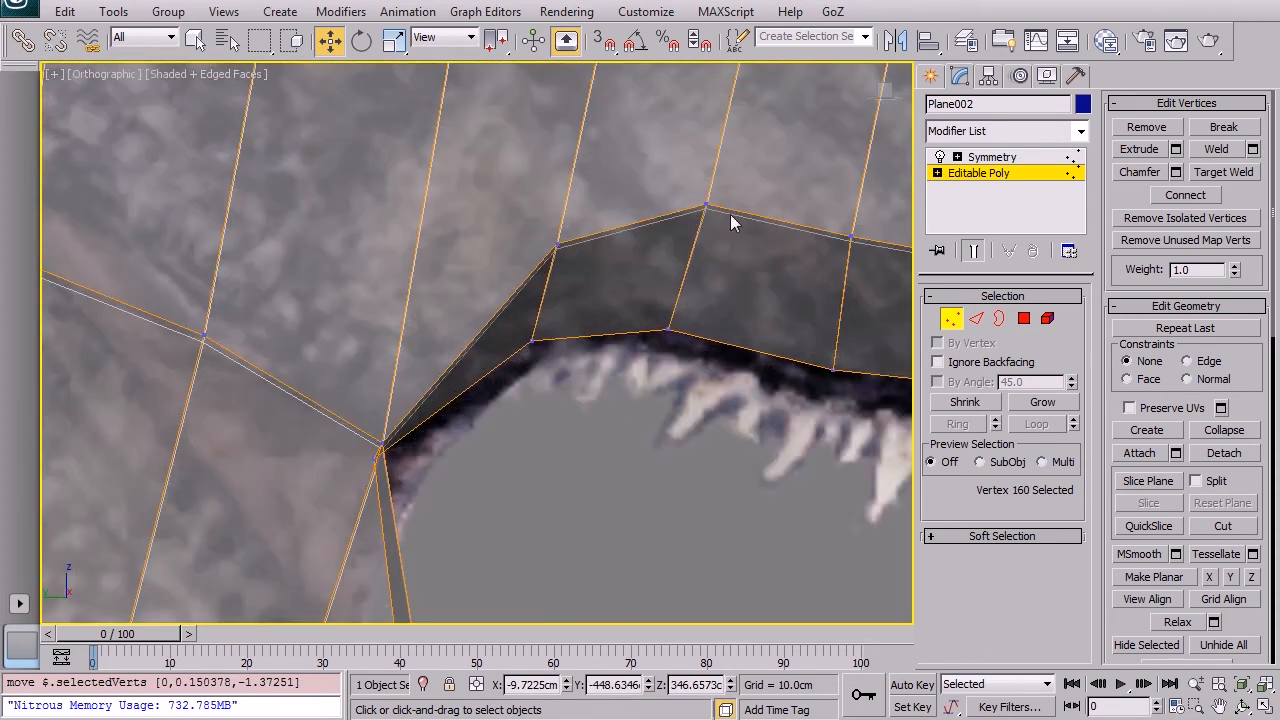
left_click(939, 158)
left_click(939, 158)
left_click(939, 158)
left_click(939, 158)
left_click(939, 158)
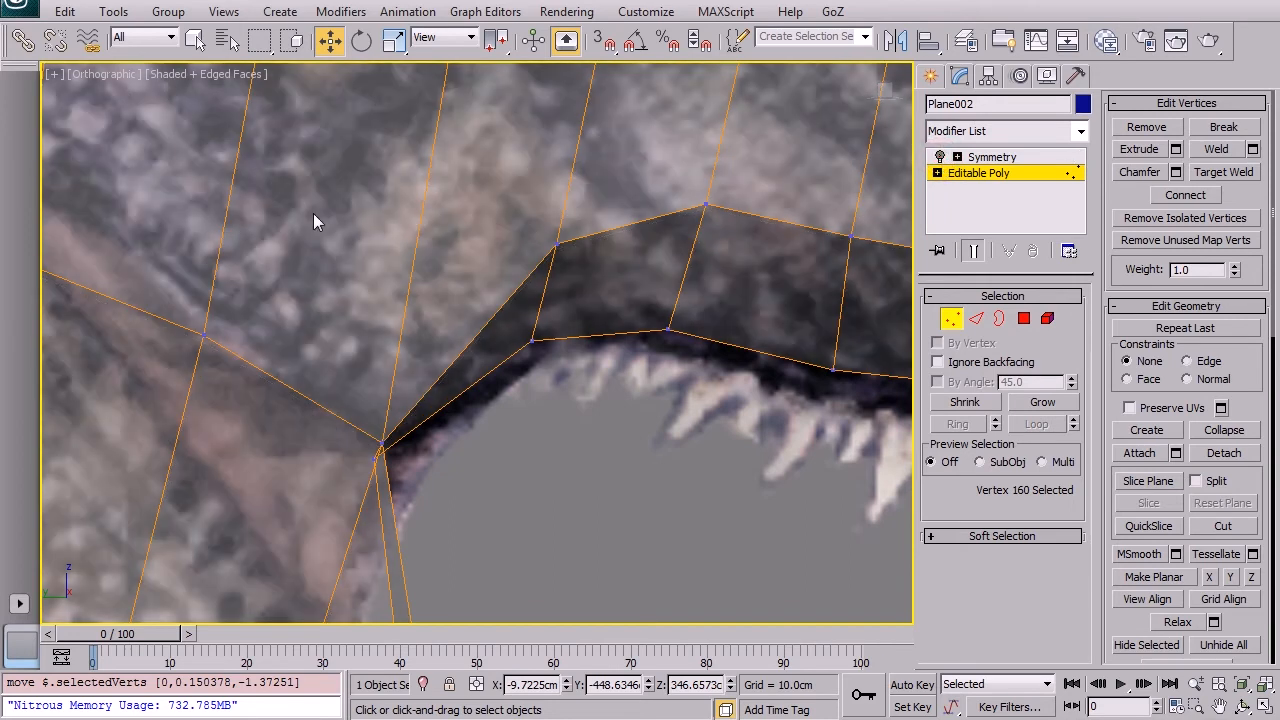
middle_click_drag(314, 214, 289, 229)
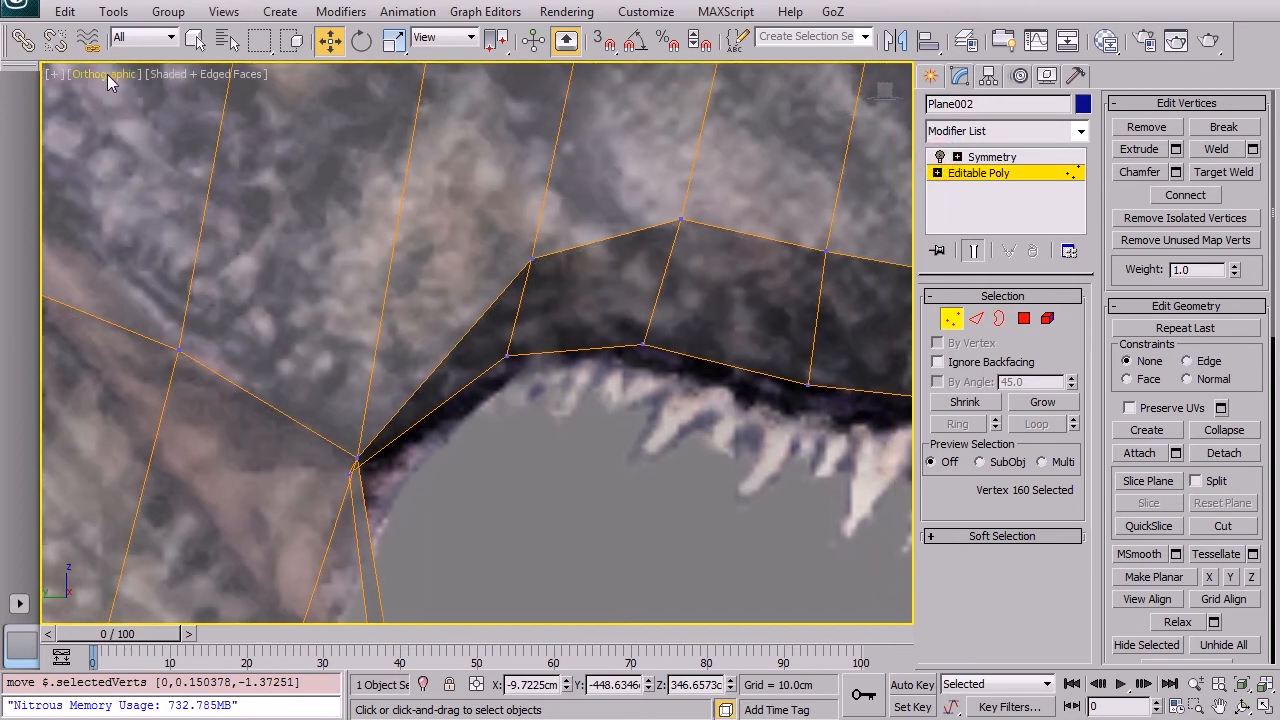
key("l")
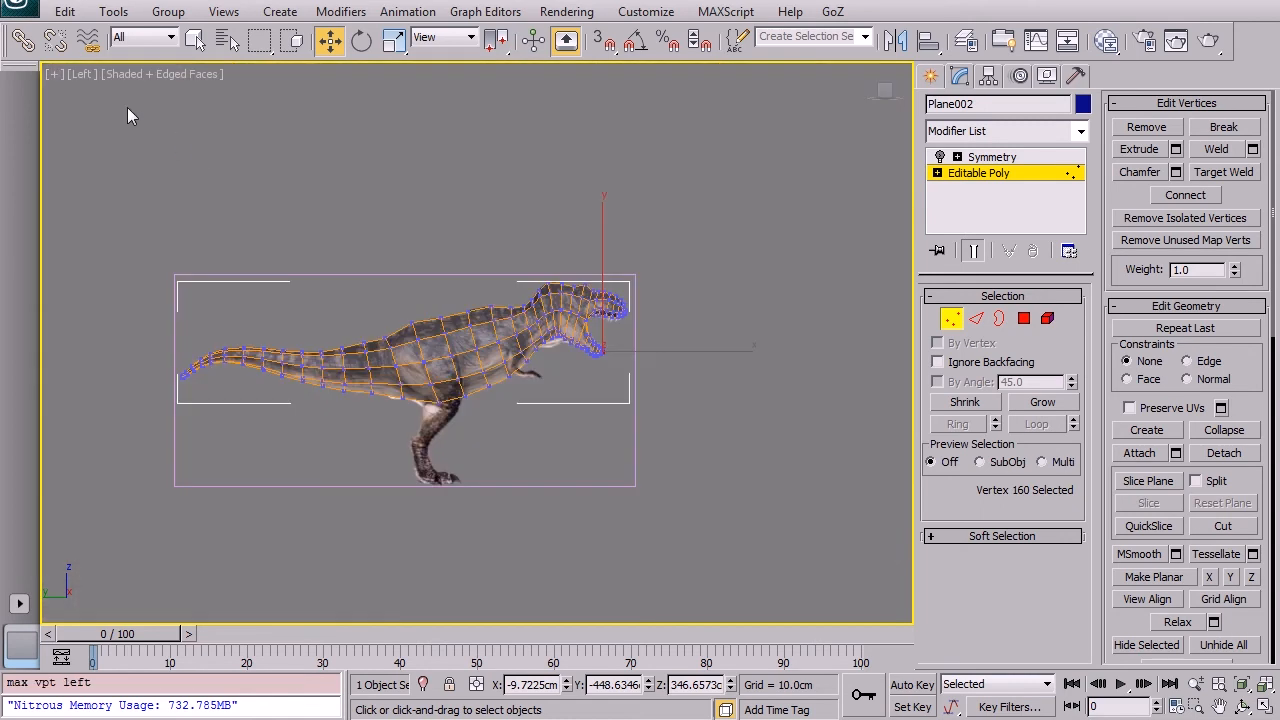
Step: Raise the vertices on the underside behind the chin to fit the reference contour of the lower jaw
scroll(600, 376, "up", 6)
middle_click_drag(626, 374, 311, 383)
scroll(311, 383, "up", 4)
scroll(500, 405, "up", 2)
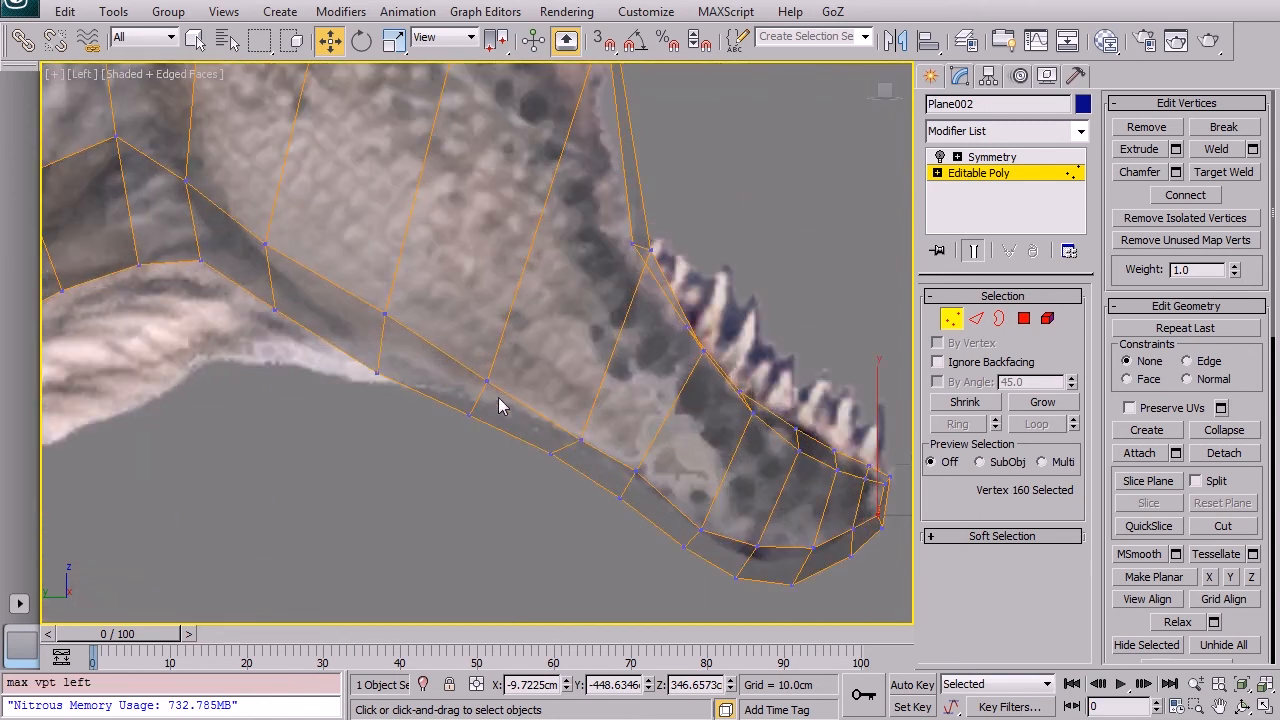
mouse_move(594, 420)
left_mouse_down()
mouse_move(611, 413)
mouse_move(602, 436)
mouse_move(621, 400)
mouse_move(596, 426)
mouse_move(581, 422)
left_mouse_up()
key("x")
left_click(602, 431)
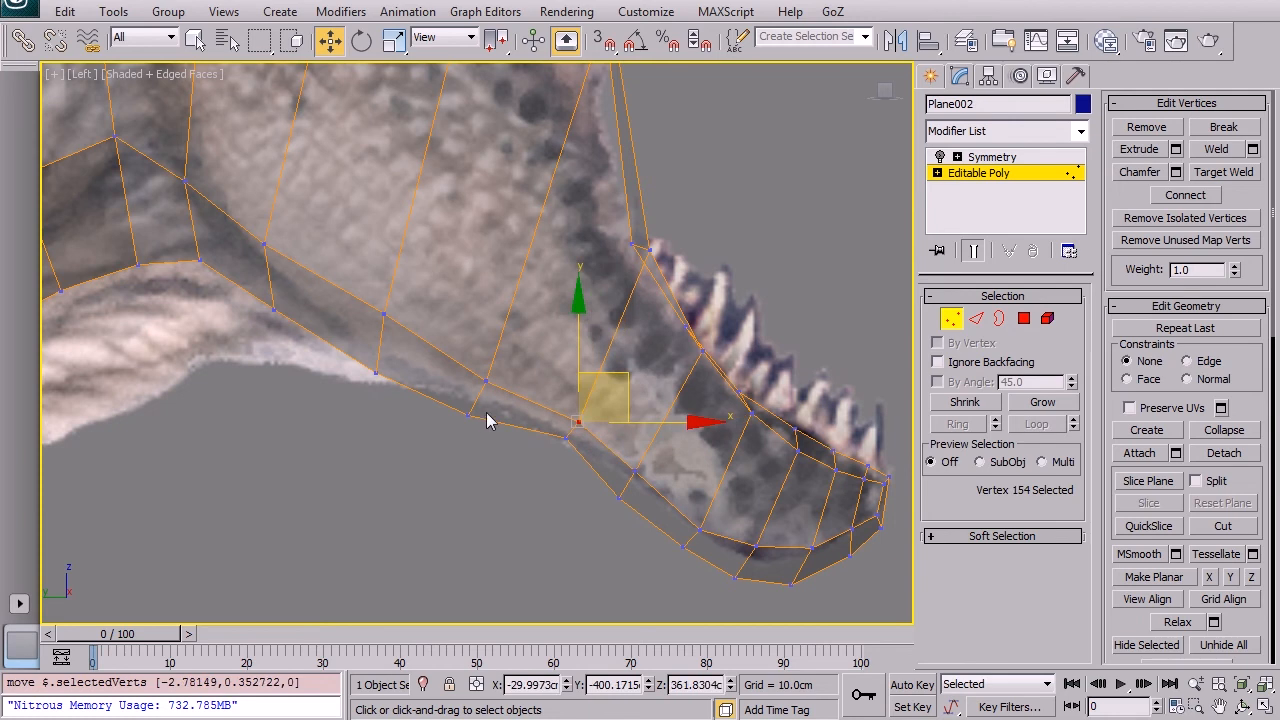
Step: Adjust the lower-edge and second-row vertices along the throat to follow the reference contour
left_click_drag(467, 416, 476, 402)
left_click_drag(376, 373, 381, 360)
left_click_drag(276, 310, 273, 221)
left_click(254, 157)
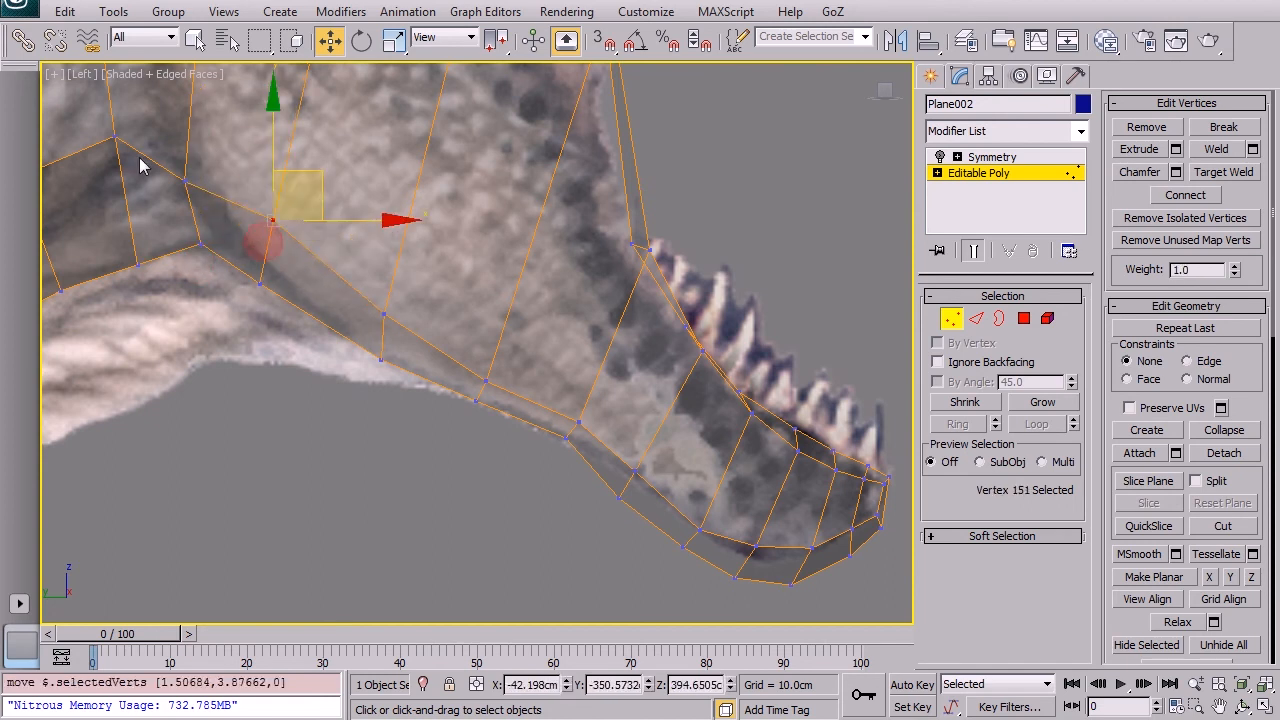
left_click_drag(183, 182, 208, 165)
Step: Raise the bottom and second-row vertices along the front half of the lower jaw to the reference's chin line
middle_click_drag(595, 445, 383, 416)
left_click(418, 440)
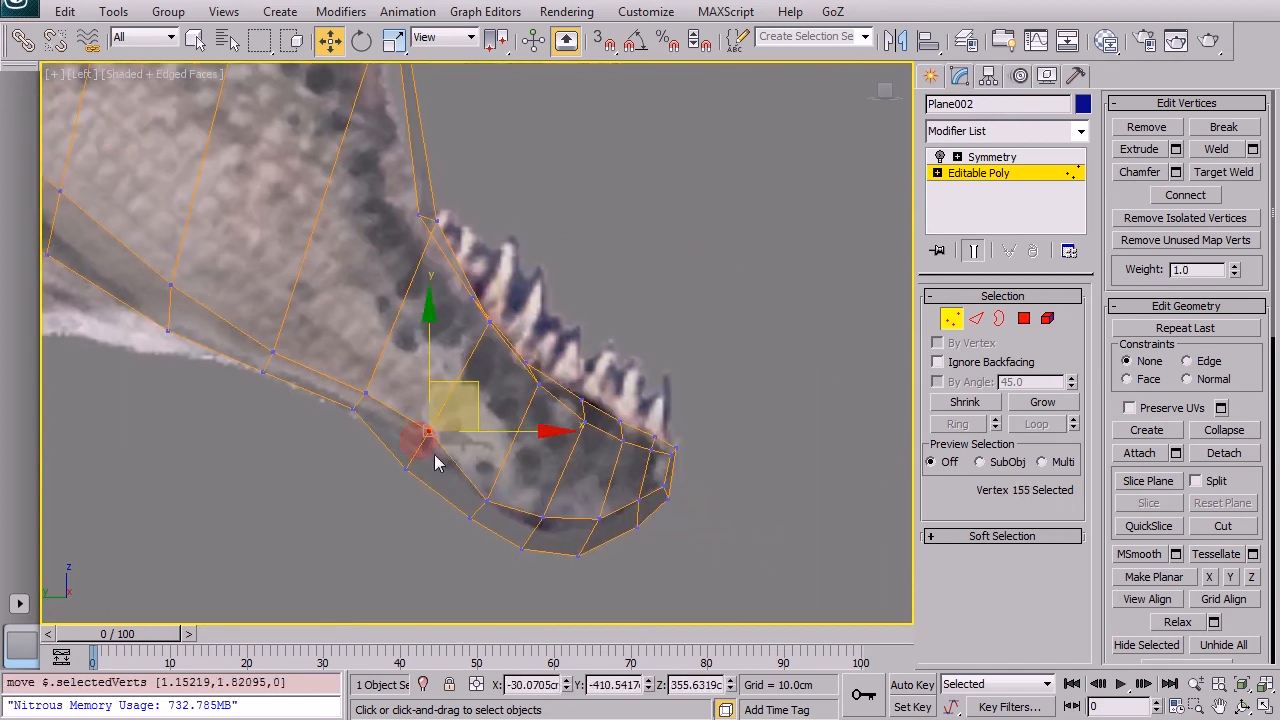
left_click_drag(405, 470, 418, 454)
left_click_drag(485, 500, 498, 478)
left_click_drag(470, 520, 597, 503)
left_click(540, 519)
left_click_drag(577, 555, 639, 514)
left_click(665, 553)
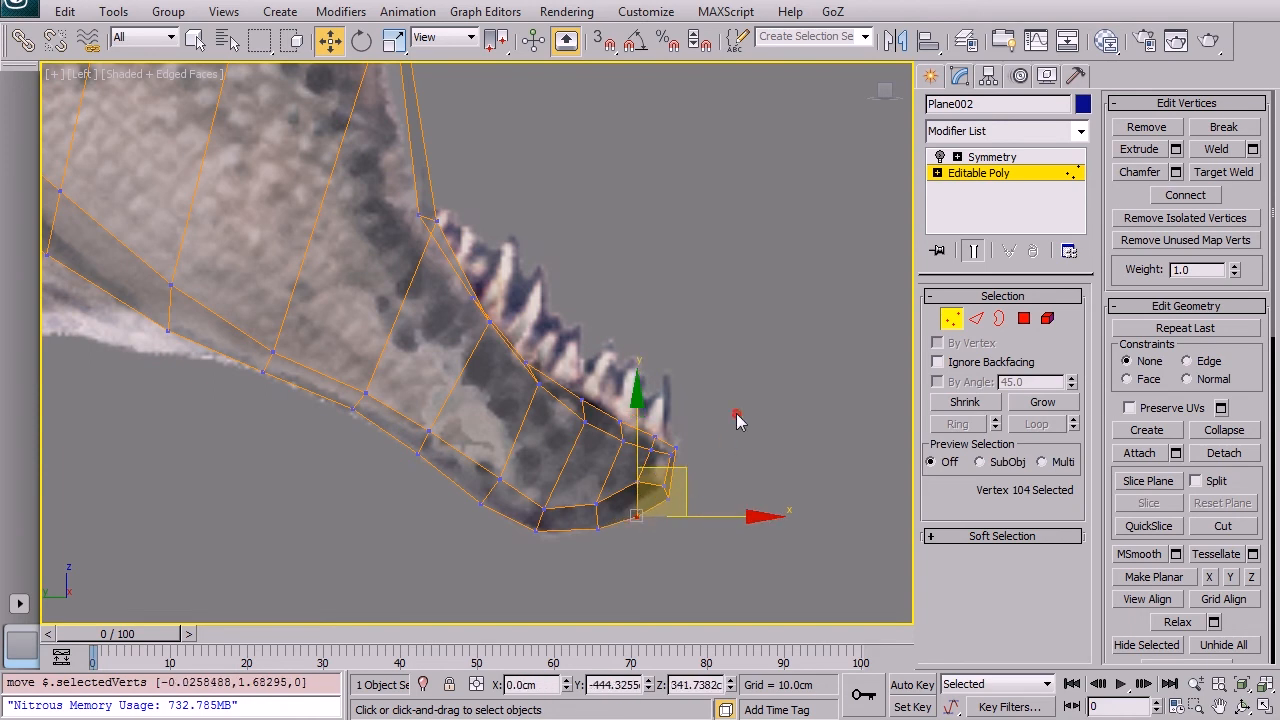
Step: Move the group of vertices at the lower jaw's tip slightly back toward the reference outline and clear the selection
left_click(736, 414)
scroll(662, 436, "up", 3)
scroll(662, 436, "up", 2)
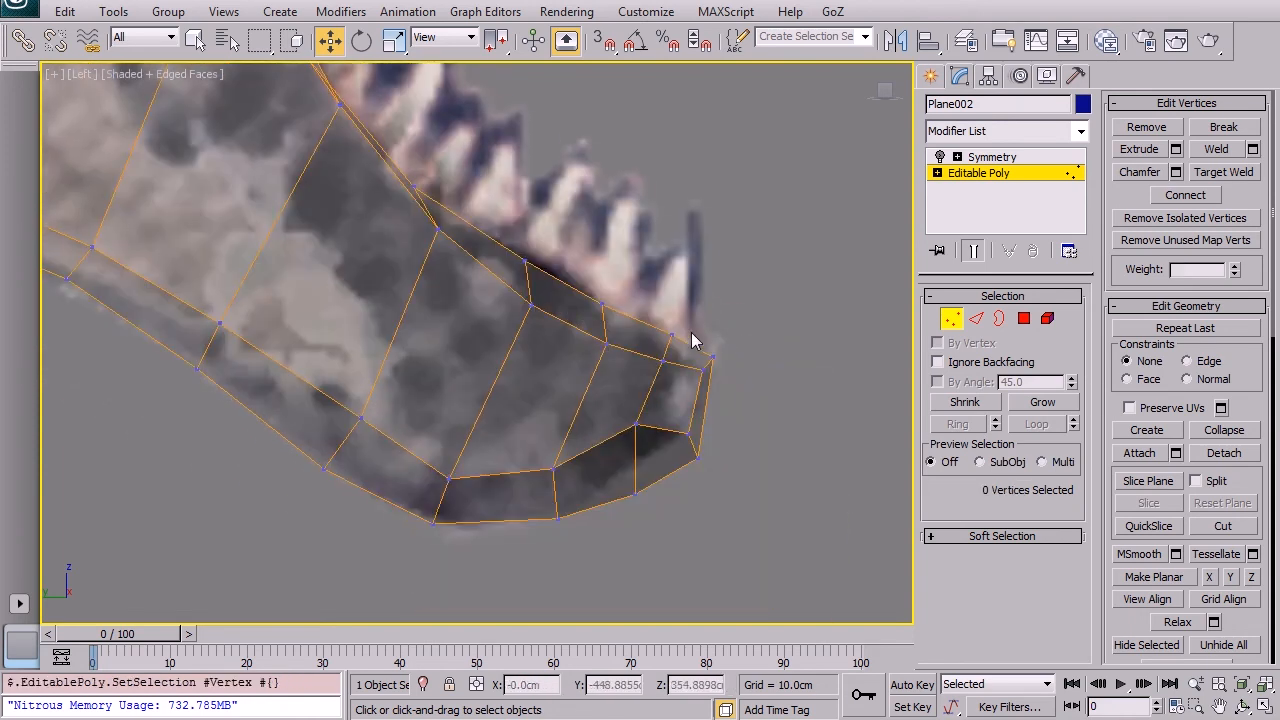
left_click_drag(726, 489, 726, 489)
left_click_drag(638, 427, 622, 418, "ctrl")
left_click(680, 534)
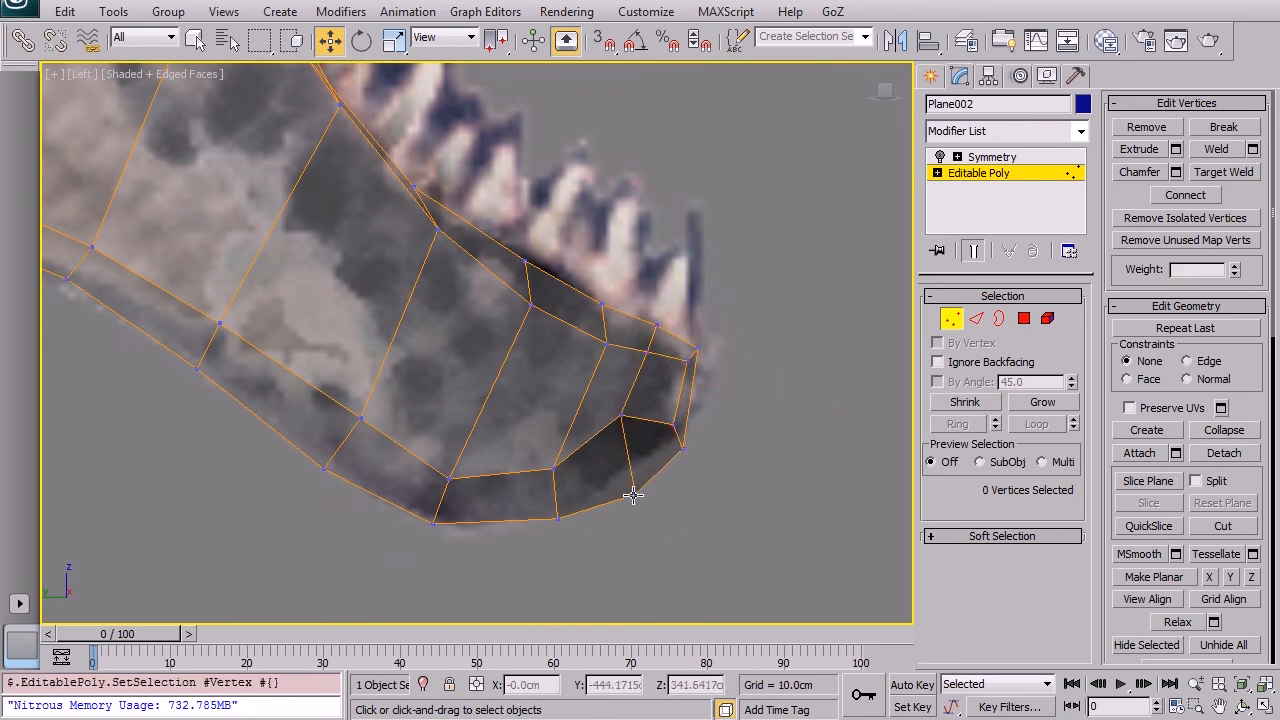
Step: Even out the chin vertices near the jaw tip and raise the side row beneath the lower teeth
left_click_drag(633, 495, 633, 477)
left_click_drag(555, 467, 552, 478)
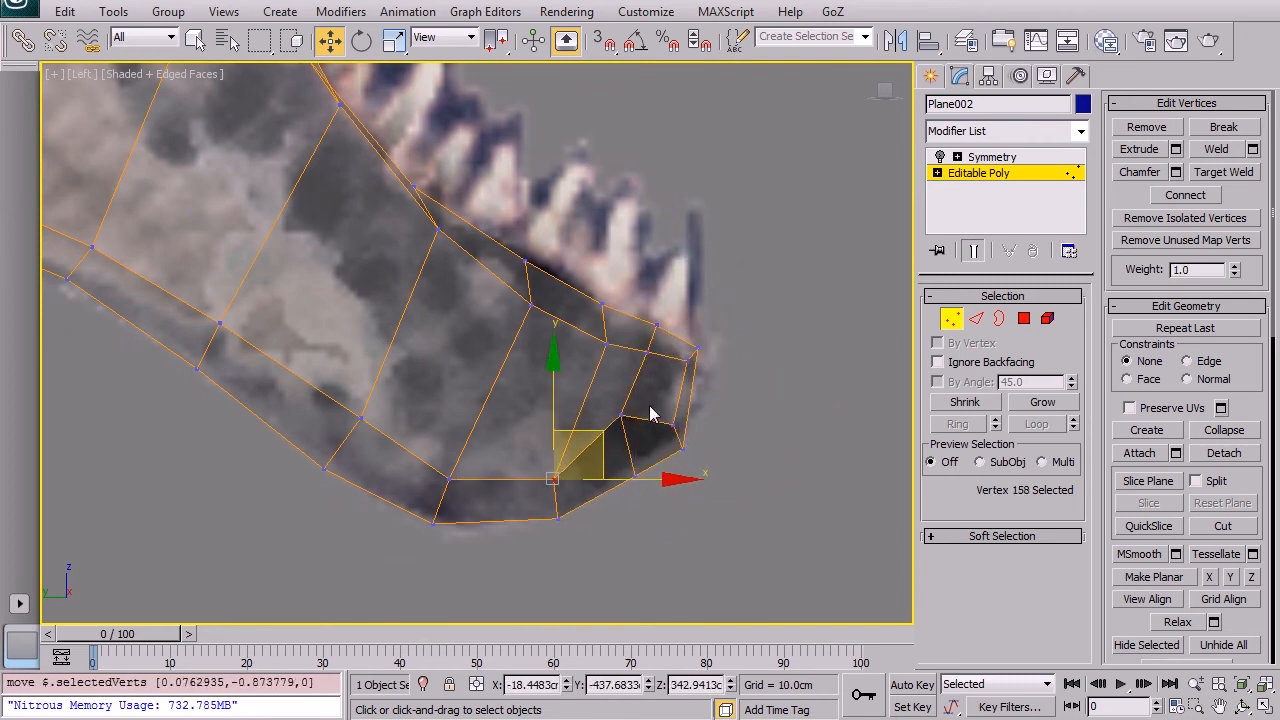
left_click_drag(619, 415, 623, 448)
left_click_drag(531, 306, 521, 274)
left_click_drag(608, 341, 597, 318)
left_click_drag(647, 352, 654, 331)
Step: Align the vertices along the lower jaw's upper edge with the gum line, working back toward the mouth corner
middle_click_drag(570, 275, 669, 452)
left_click_drag(537, 404, 514, 390)
left_click(528, 368)
left_click(528, 368)
left_click_drag(546, 317, 546, 324)
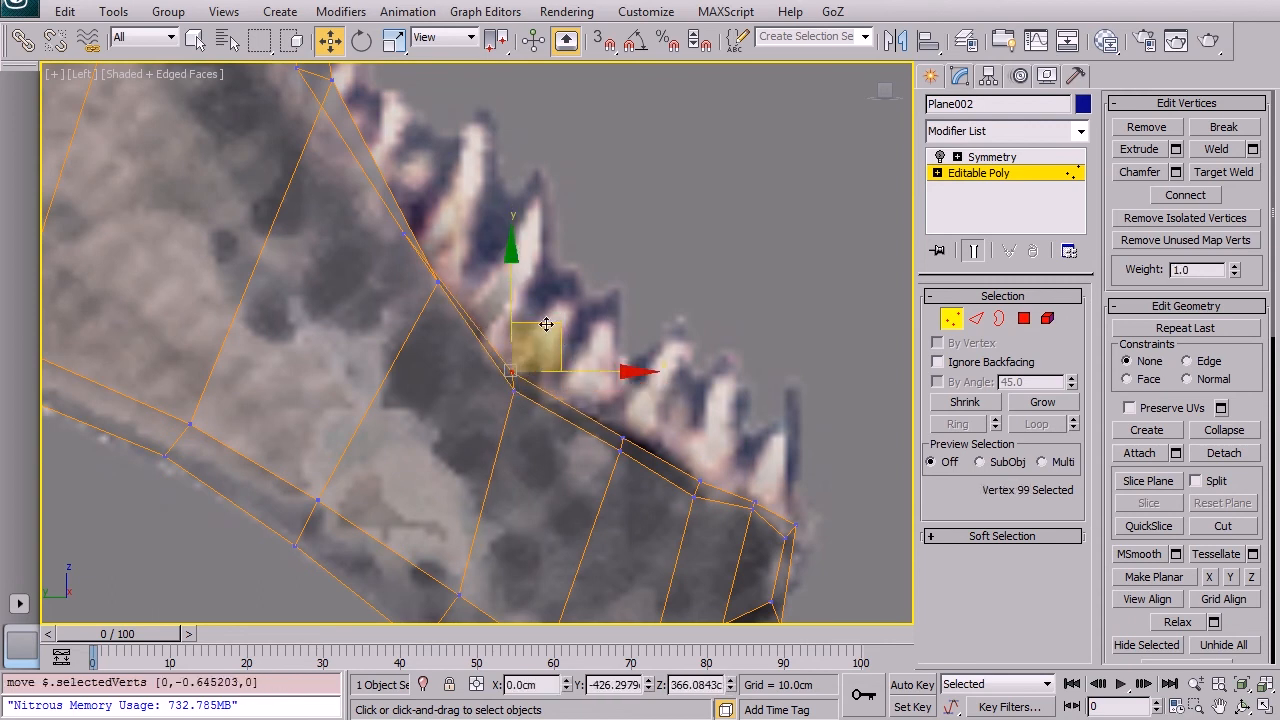
key("x")
left_click_drag(510, 386, 518, 390)
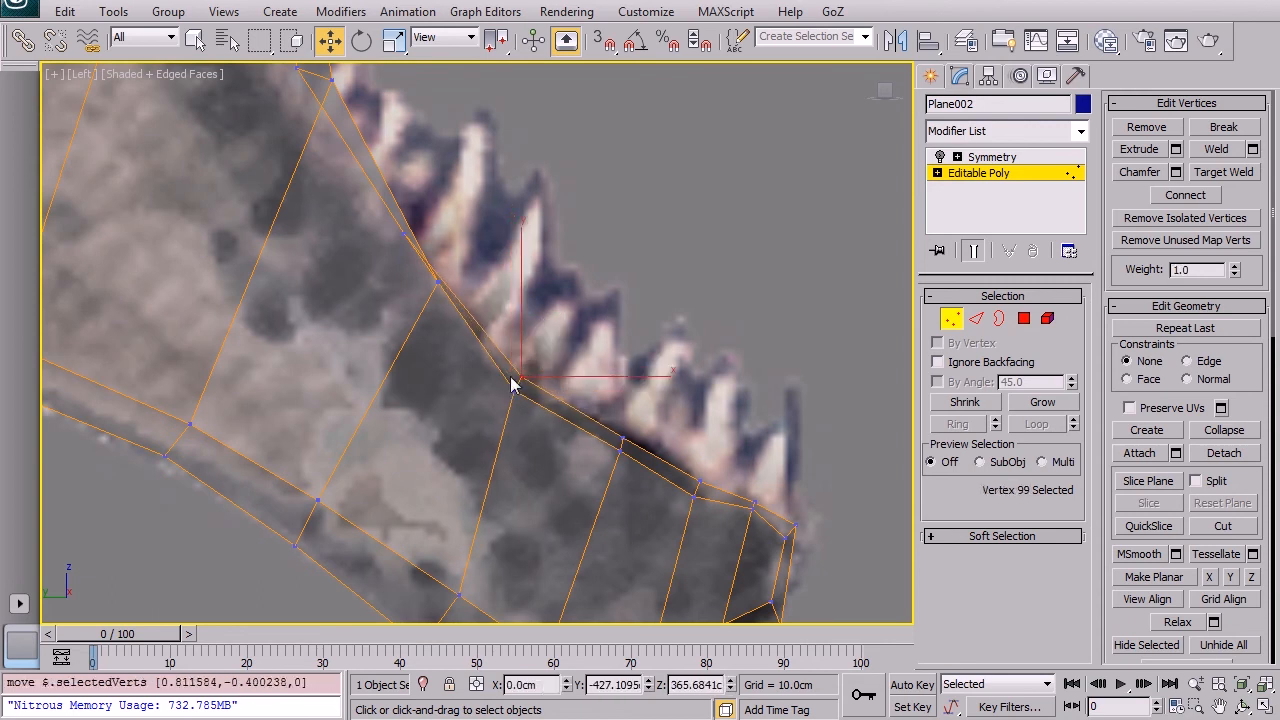
left_click(422, 240)
left_click_drag(402, 231, 437, 276)
middle_click_drag(424, 192, 459, 432)
left_click_drag(328, 310, 358, 330)
Step: Lower the second-row vertices along the rear half of the upper jaw, from beside the mouth corner forward, onto the gum line
scroll(362, 326, "down", 5)
middle_click_drag(454, 258, 442, 430)
scroll(516, 205, "up", 4)
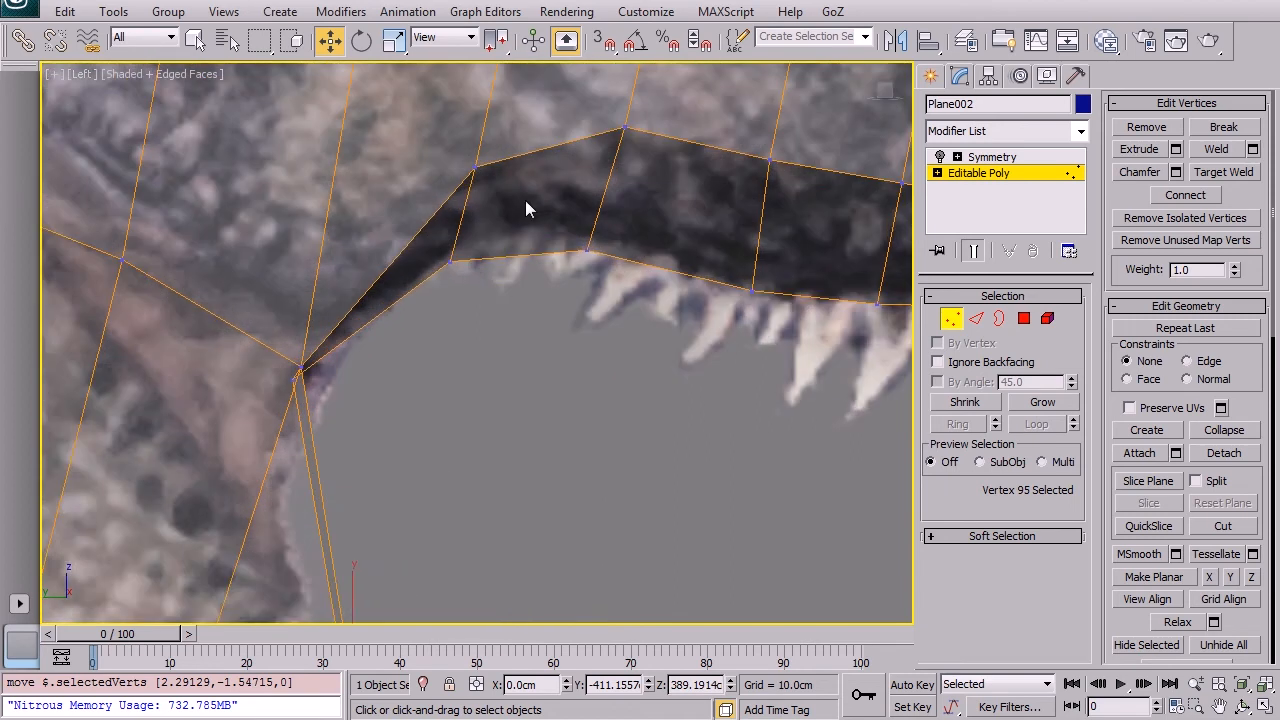
middle_click_drag(516, 205, 460, 245)
left_click_drag(438, 233, 412, 327)
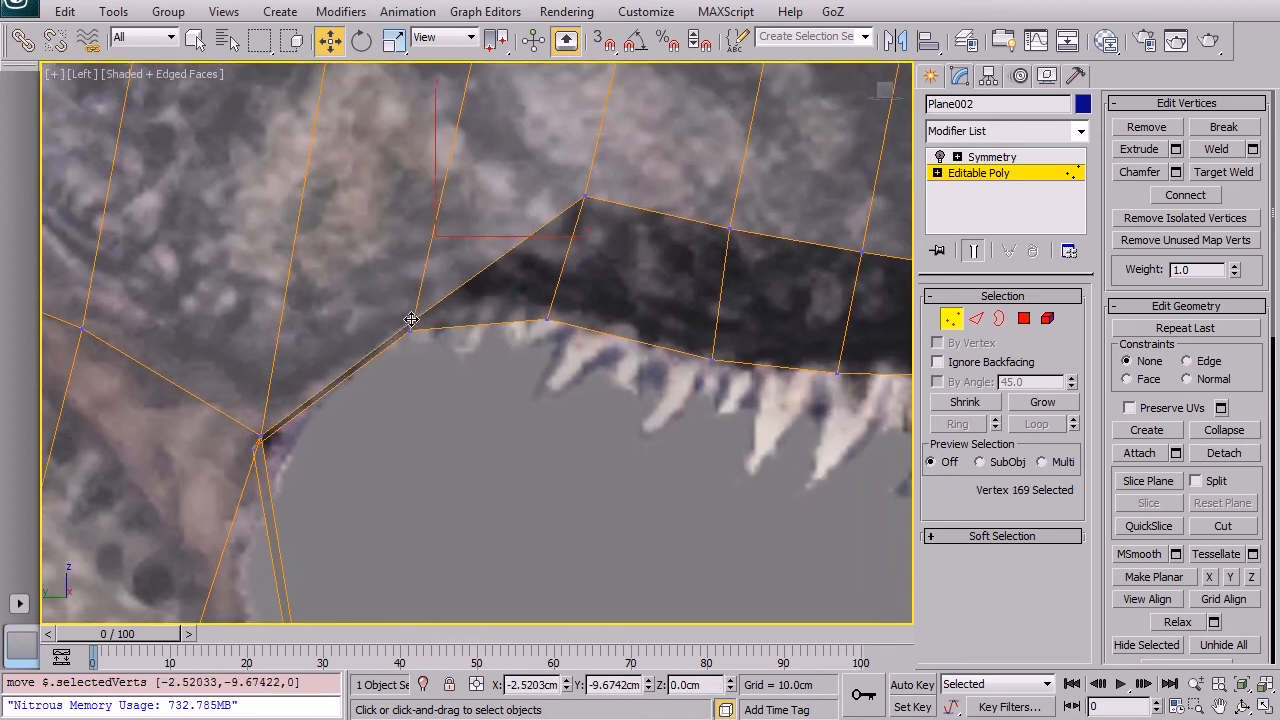
left_click_drag(583, 196, 549, 312)
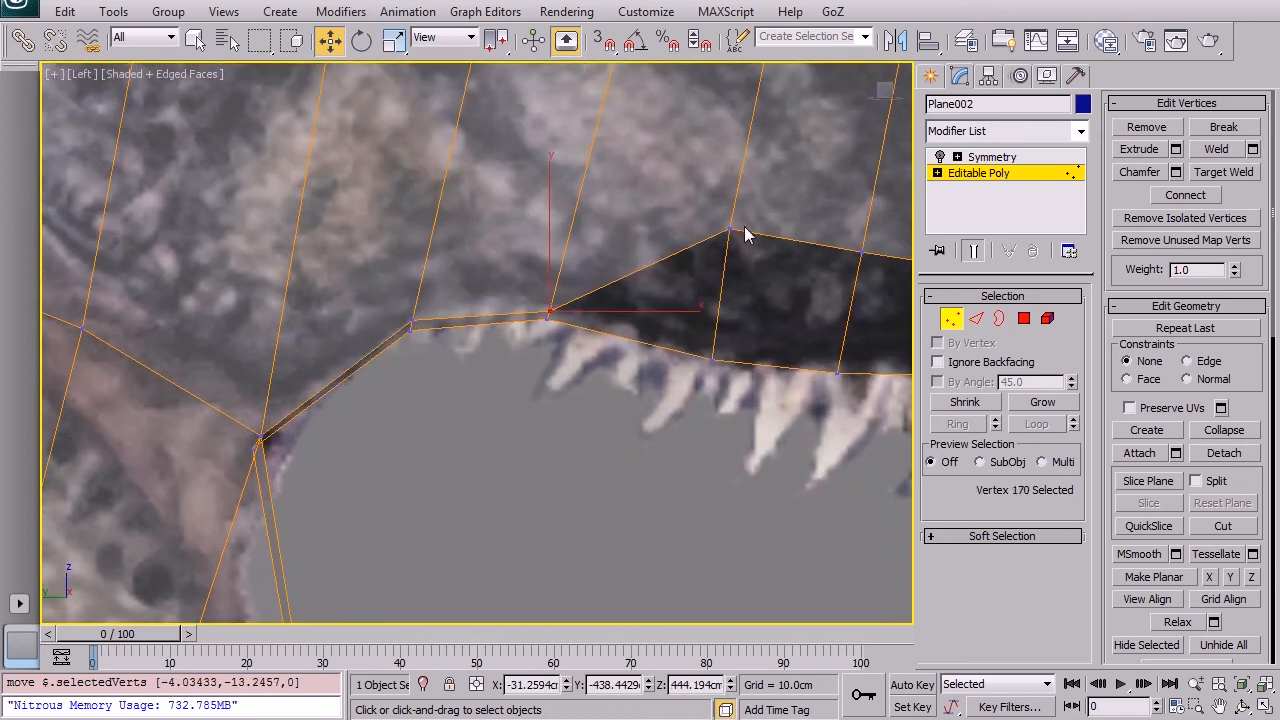
left_click_drag(728, 229, 712, 352)
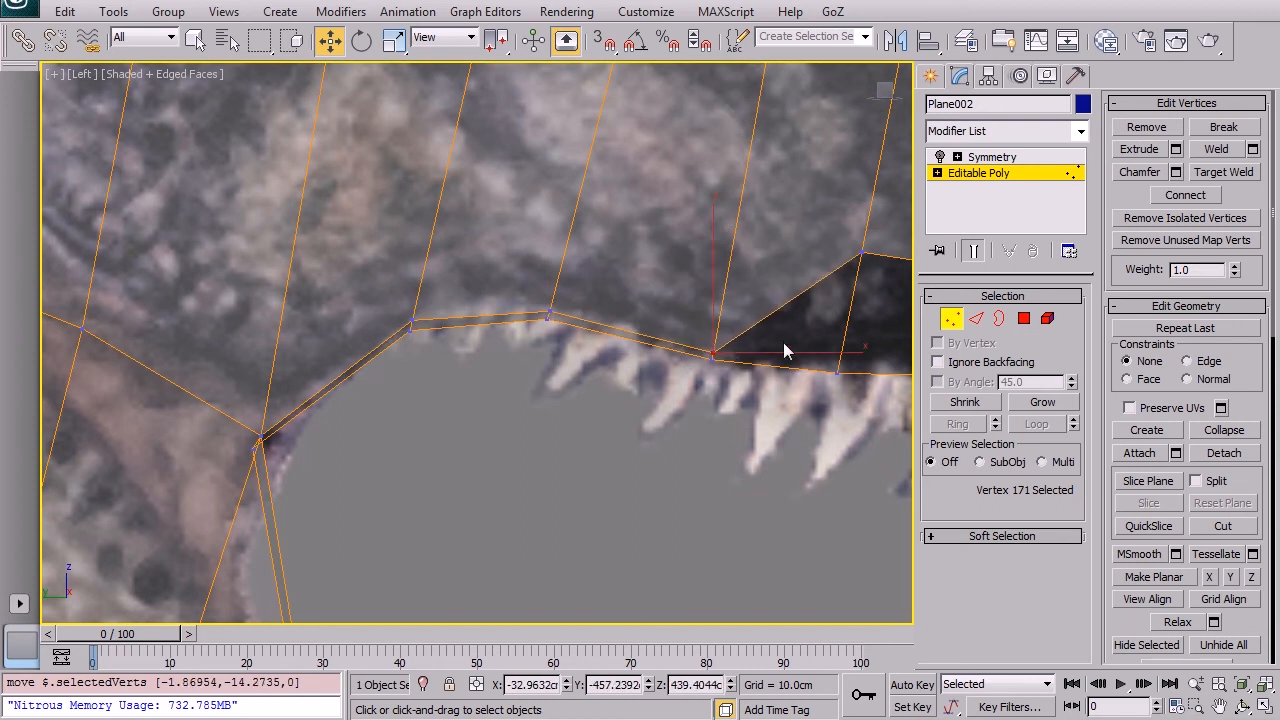
Step: Bring the second-row vertices along the front of the upper jaw down to the gum line, up to the snout tip
middle_click_drag(735, 350, 379, 397)
left_click_drag(510, 312, 484, 424)
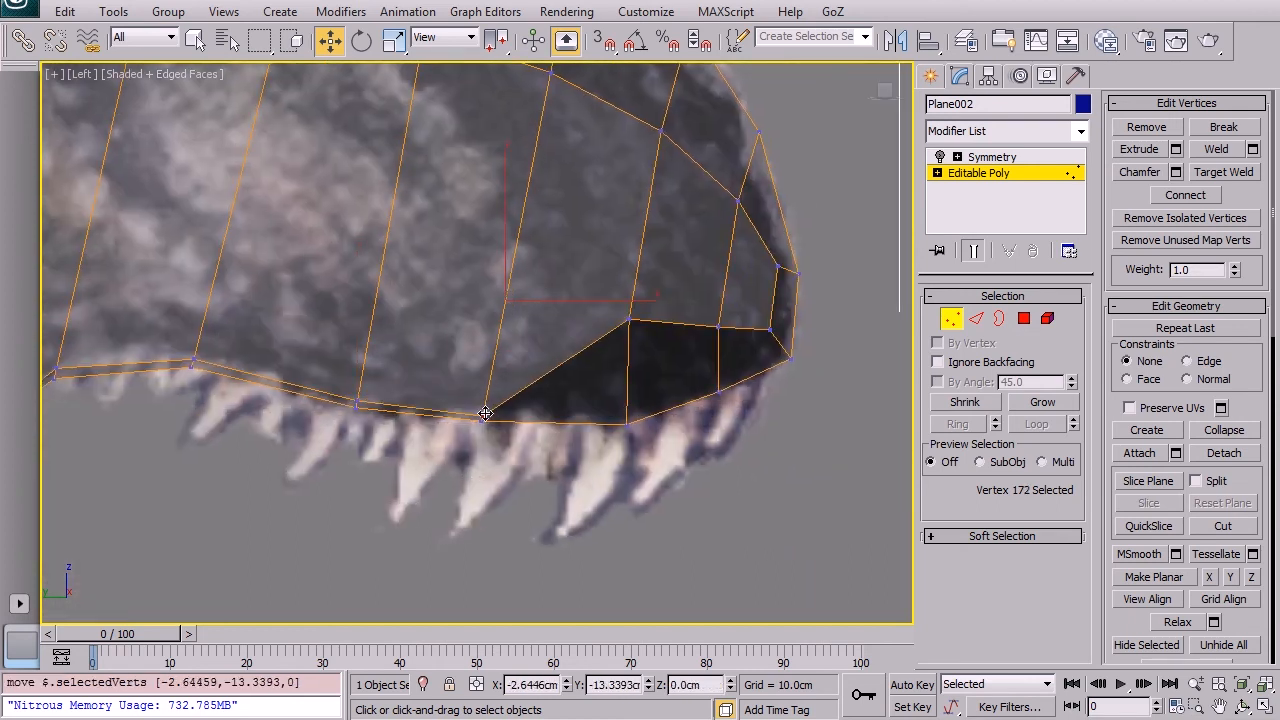
left_click_drag(627, 320, 629, 418)
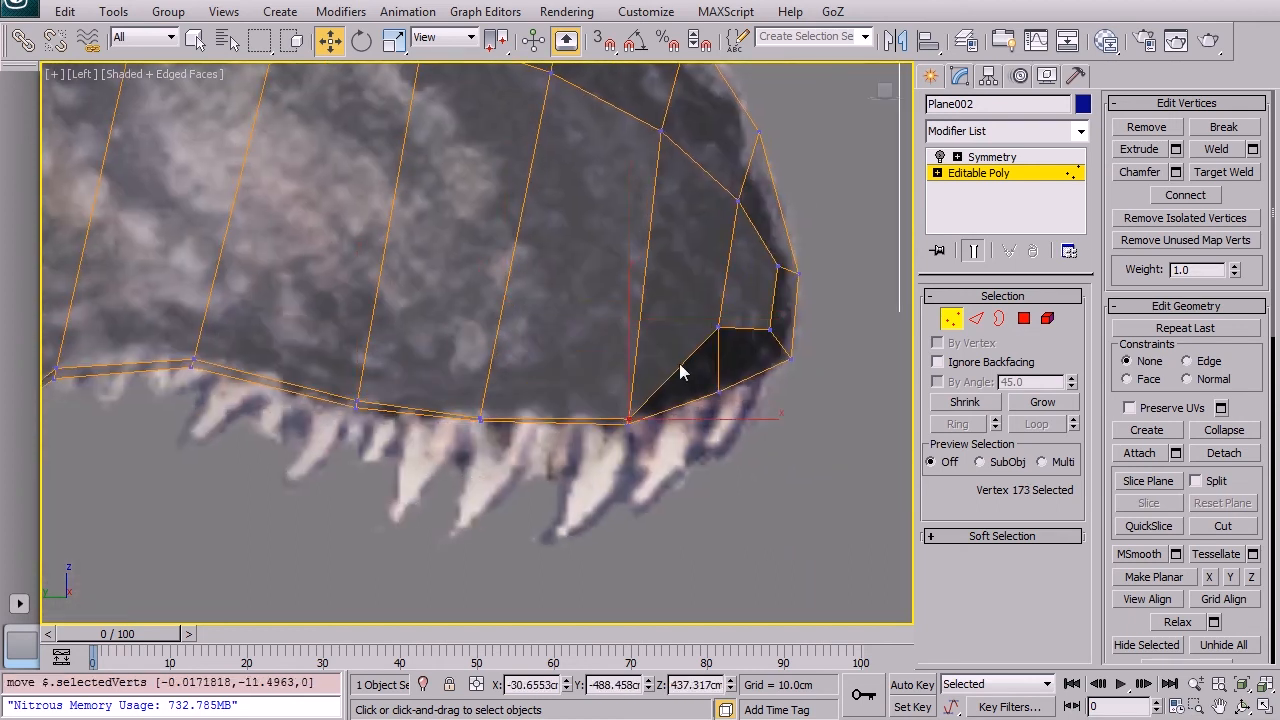
left_click_drag(716, 331, 722, 388)
left_click_drag(768, 331, 784, 357)
middle_click_drag(428, 379, 665, 377)
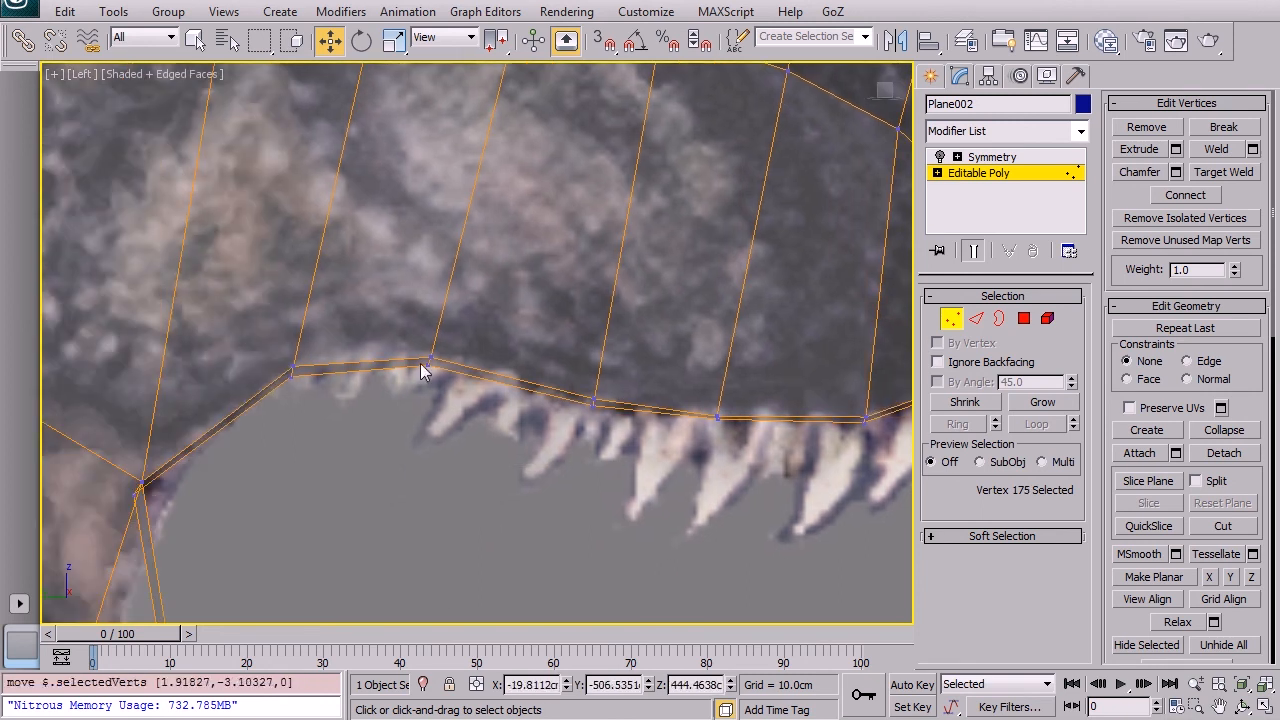
Step: Raise the side row of vertices at the front of the snout toward the upper outline
scroll(419, 381, "down", 6)
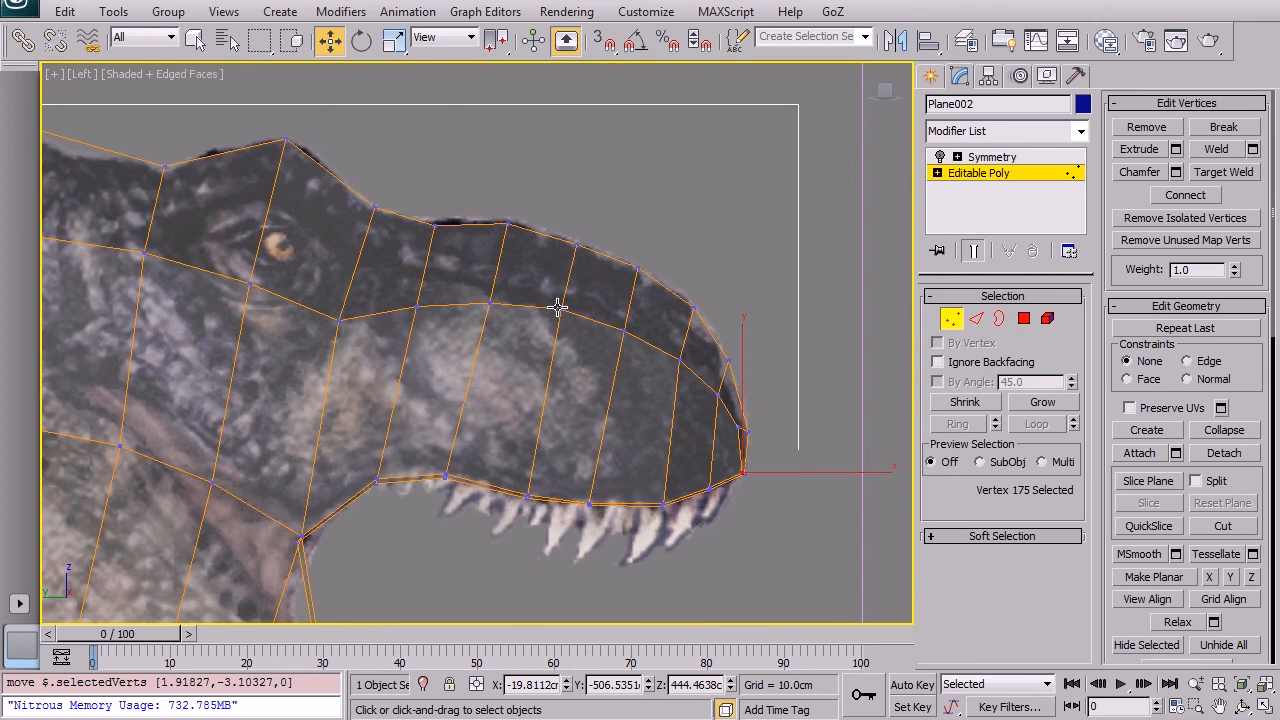
left_click_drag(558, 308, 571, 266)
left_click_drag(622, 331, 631, 298)
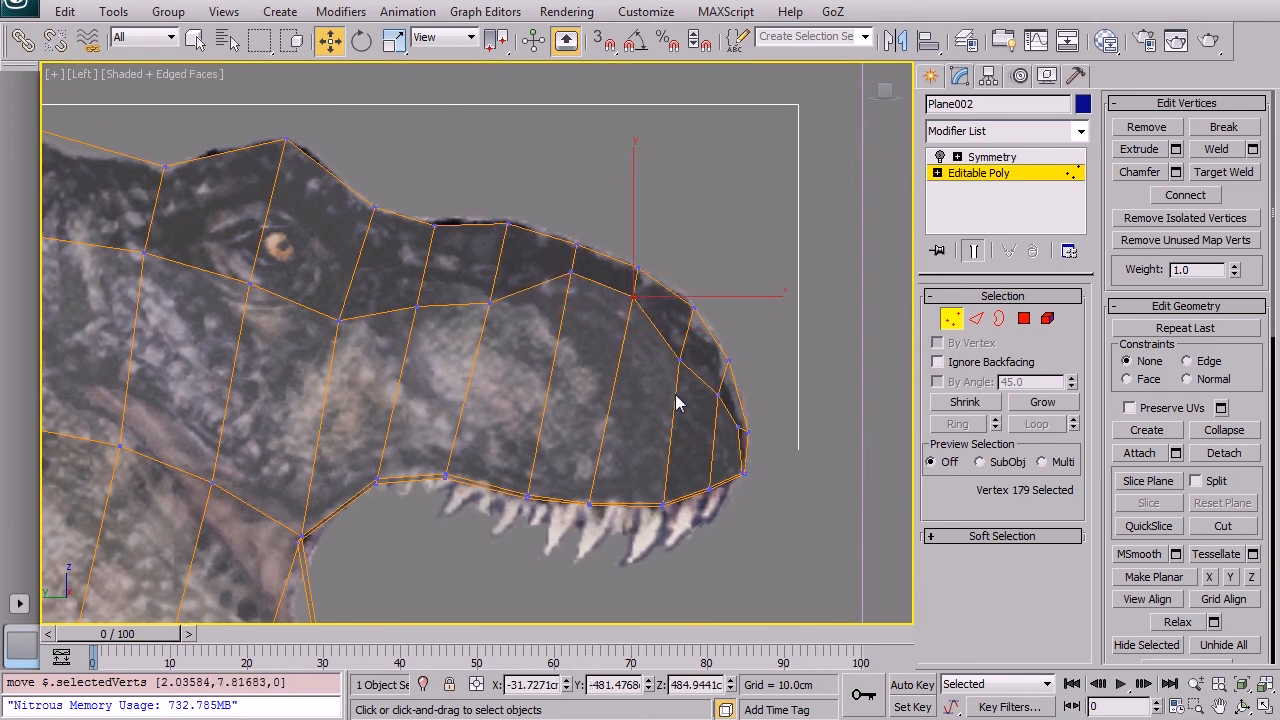
left_click_drag(679, 357, 688, 337)
left_click(727, 362)
Step: Raise the side-row vertex above the eye to the brow and lift the row in front of it along the muzzle
middle_click_drag(357, 294, 620, 355)
left_click(553, 345)
left_click_drag(553, 345, 588, 248)
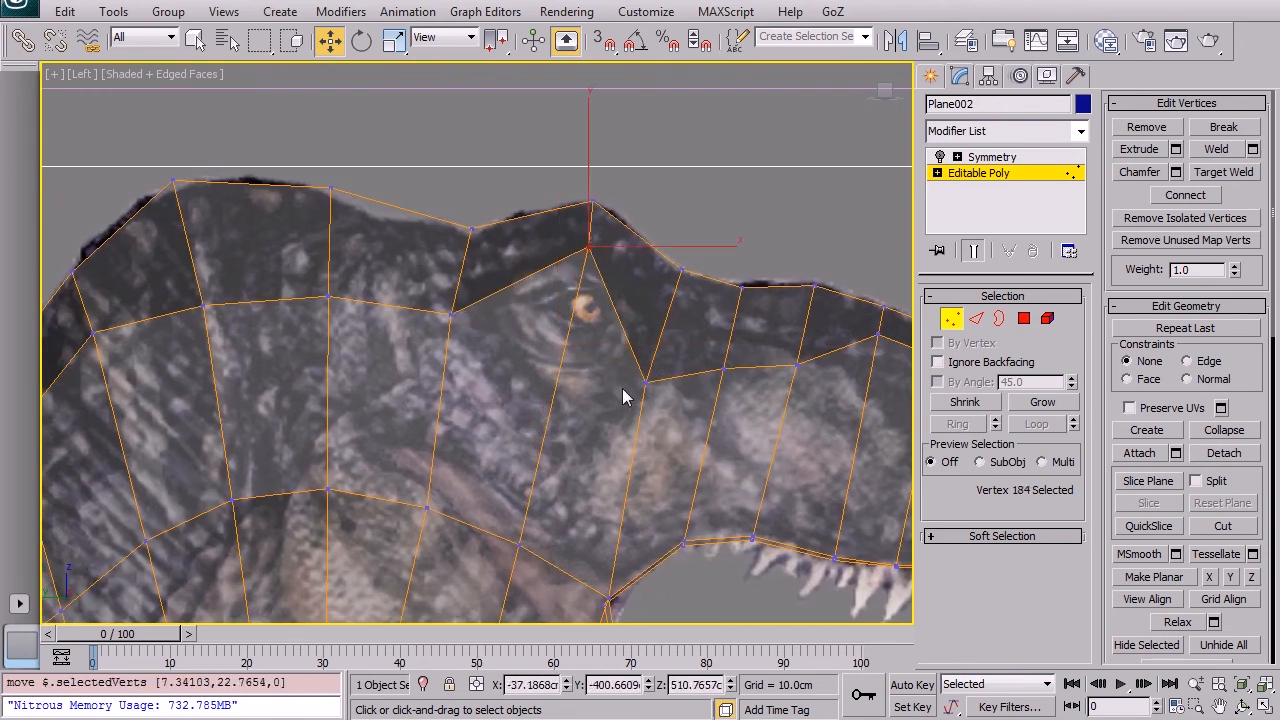
left_click_drag(646, 382, 663, 312)
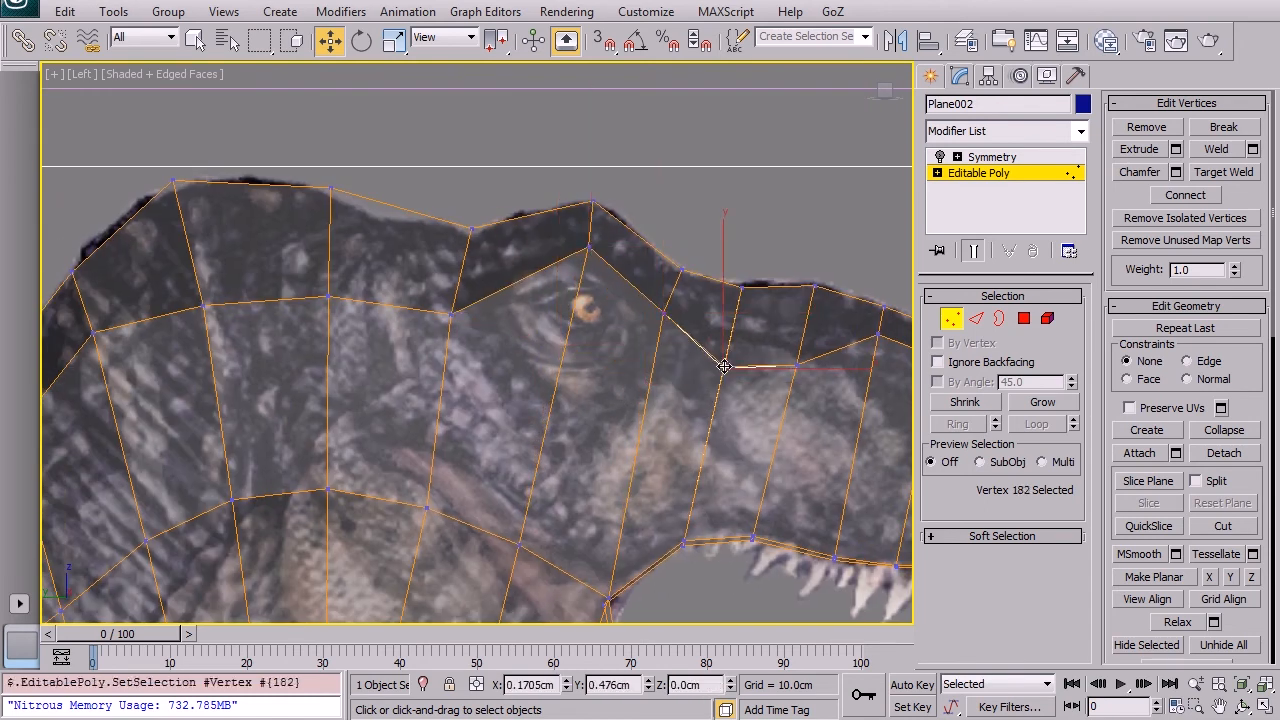
left_click_drag(722, 367, 732, 330)
left_click_drag(797, 361, 804, 332)
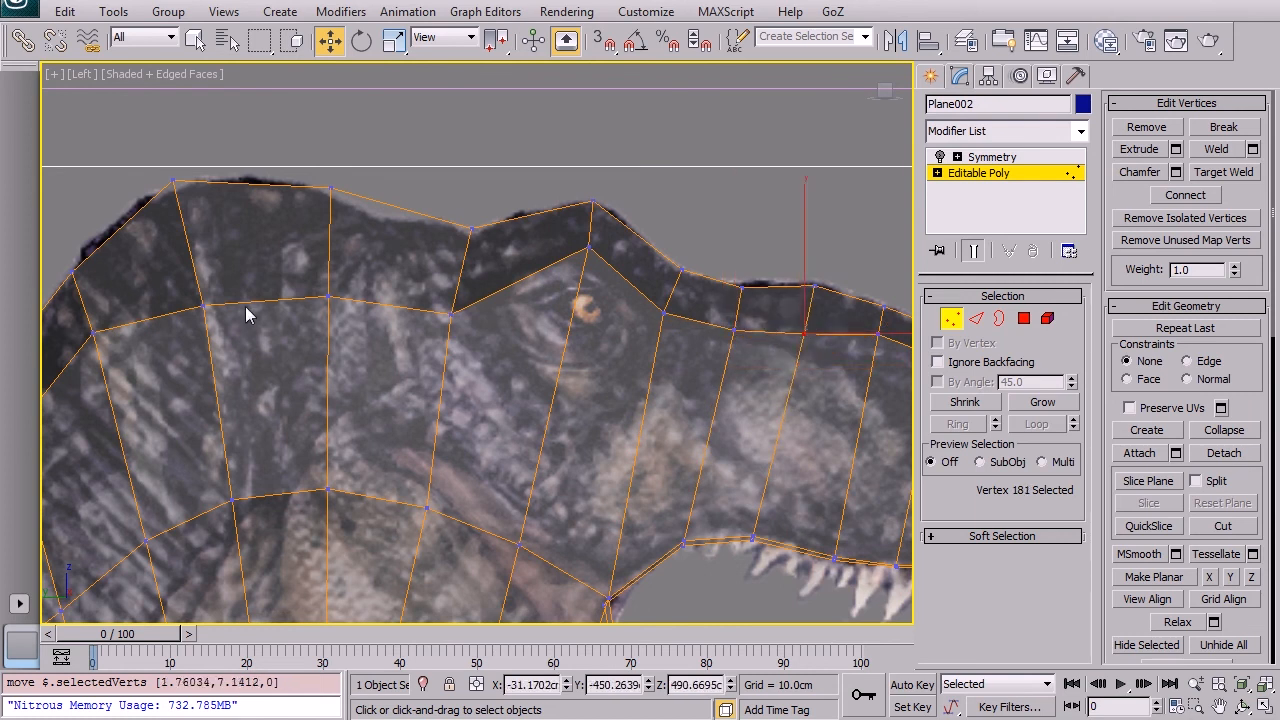
Step: Raise the three side-row vertices behind the eye toward the top outline of the skull
left_click_drag(325, 297, 321, 259)
left_click_drag(204, 305, 194, 256)
left_click_drag(448, 310, 452, 258)
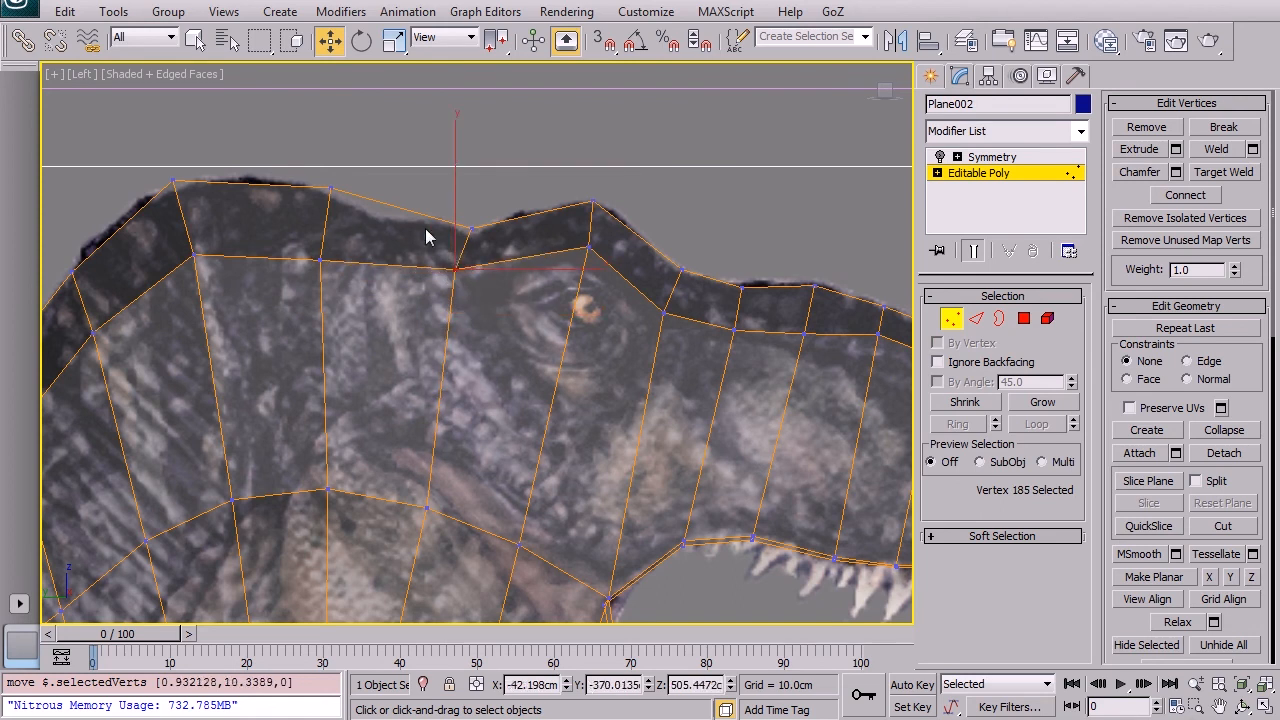
Step: Raise the side-row vertices just below the spine, working from the shoulders back to the hips
middle_click_drag(286, 201, 523, 240)
scroll(500, 252, "down", 3)
middle_click_drag(449, 290, 735, 243)
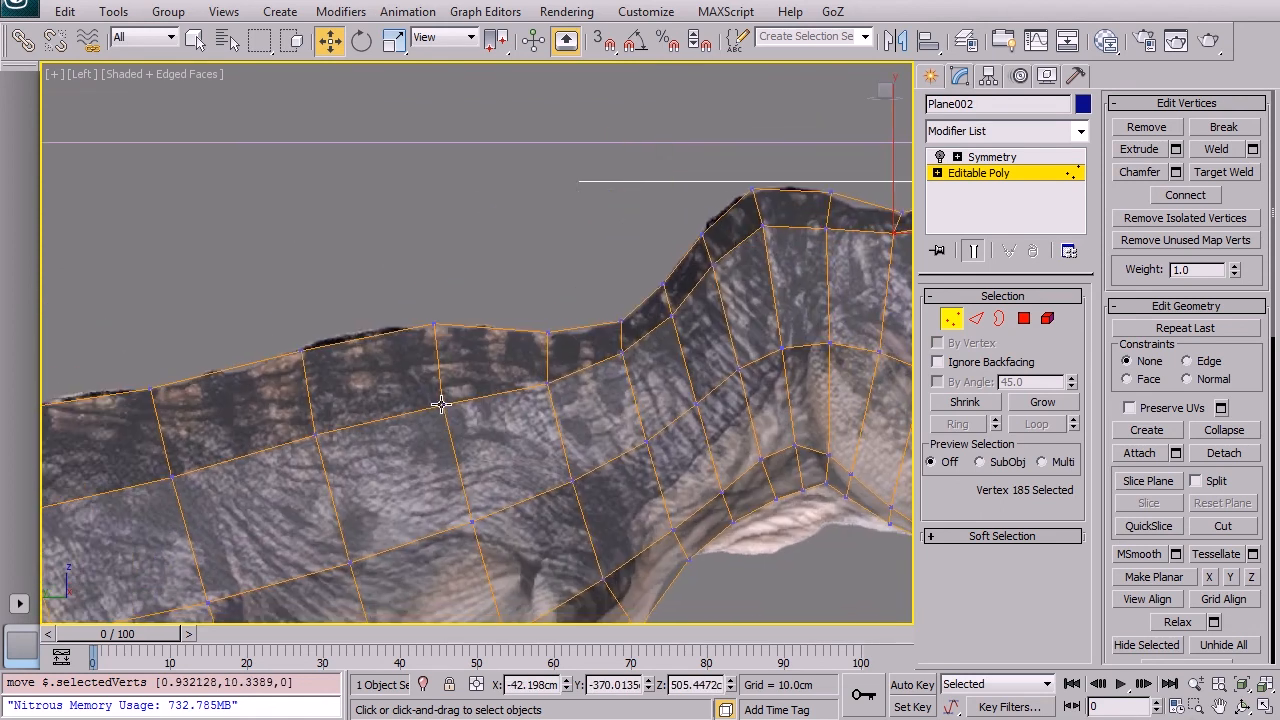
left_click_drag(439, 406, 437, 387)
left_click_drag(313, 434, 309, 415)
middle_click_drag(319, 397, 645, 362)
left_click_drag(498, 441, 489, 426)
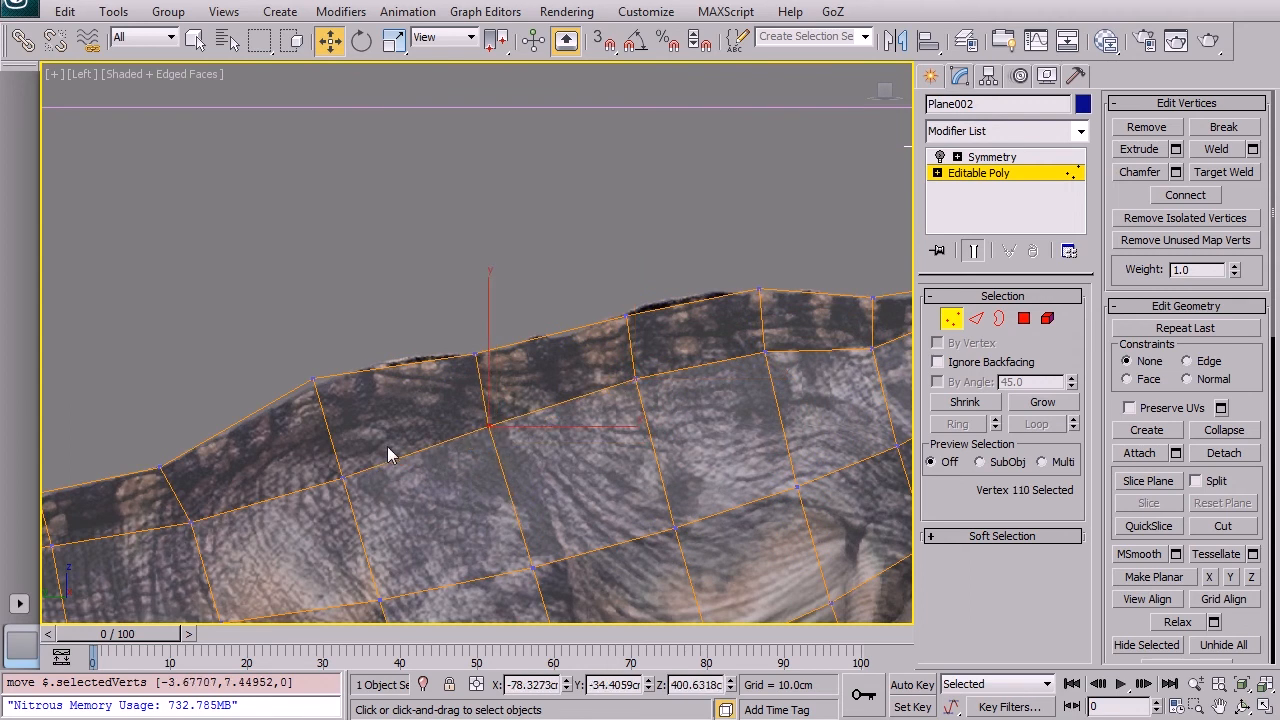
left_click_drag(343, 477, 326, 440)
middle_click_drag(328, 435, 630, 285)
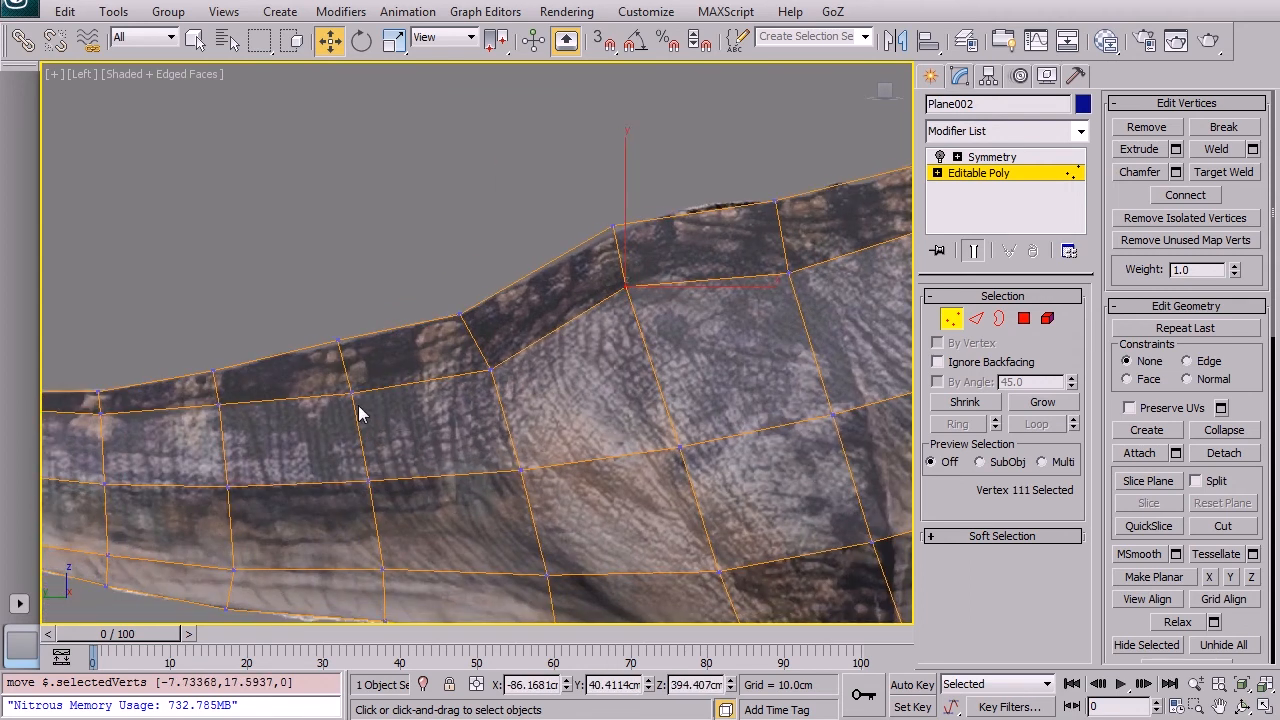
Step: Nudge a vertex on the tail's underside slightly forward and move the bottom belly vertex above the leg slightly back
scroll(363, 414, "down", 2)
middle_click_drag(433, 397, 719, 303)
middle_click_drag(400, 341, 350, 302)
middle_click_drag(708, 400, 443, 377)
left_click_drag(249, 392, 258, 392)
middle_click_drag(660, 393, 573, 419)
left_click_drag(545, 465, 533, 462)
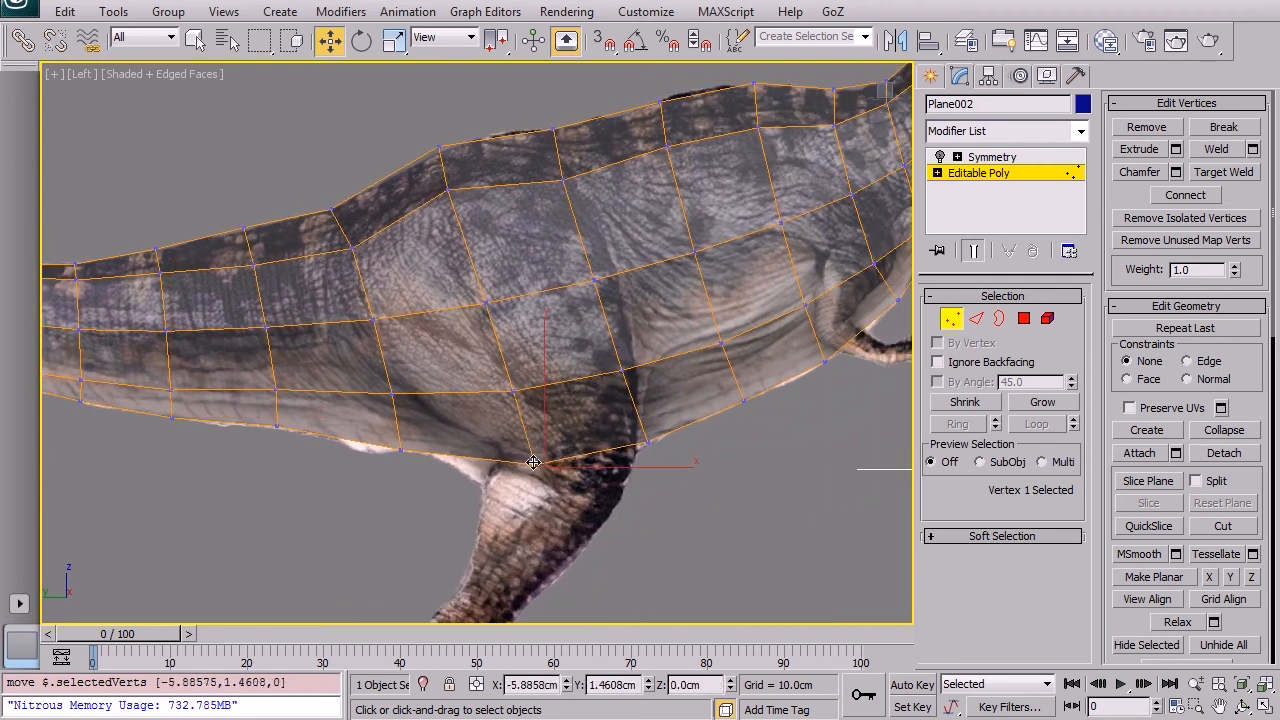
Step: Even out the vertex spacing on the flank and hip, down to the underside at the tail base
middle_click_drag(838, 338, 588, 381)
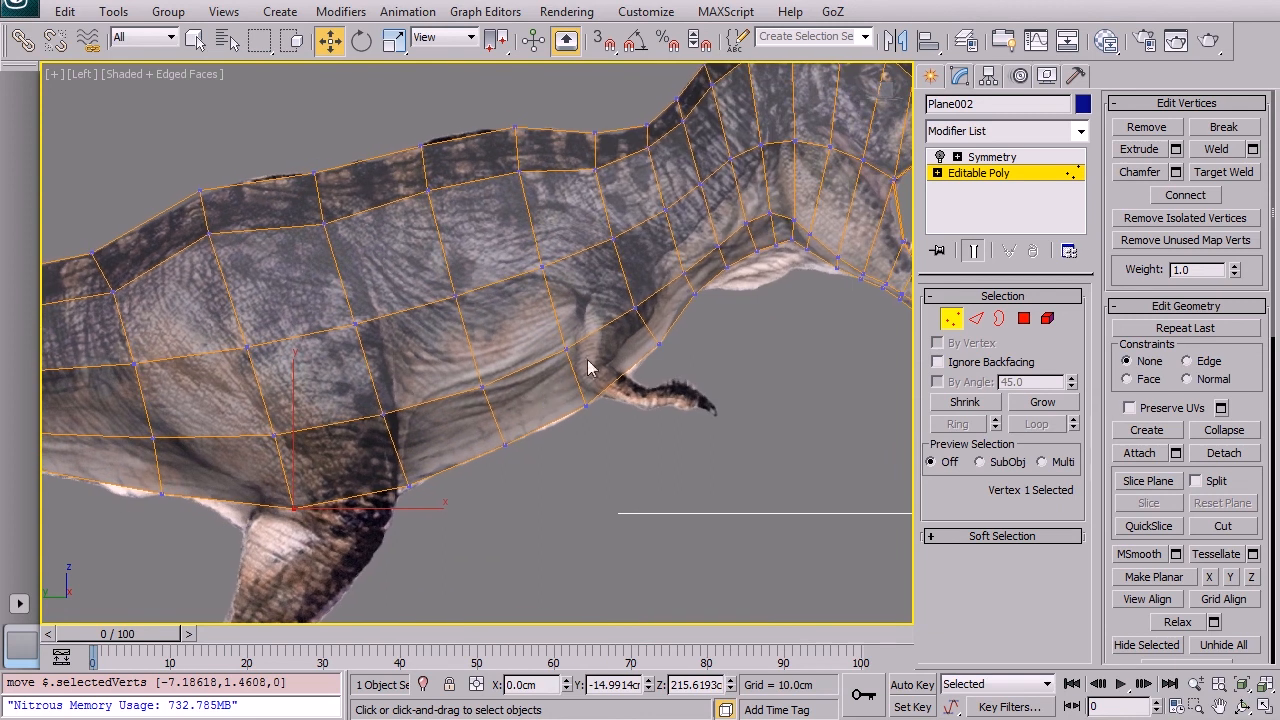
left_click(567, 358)
left_click(481, 390)
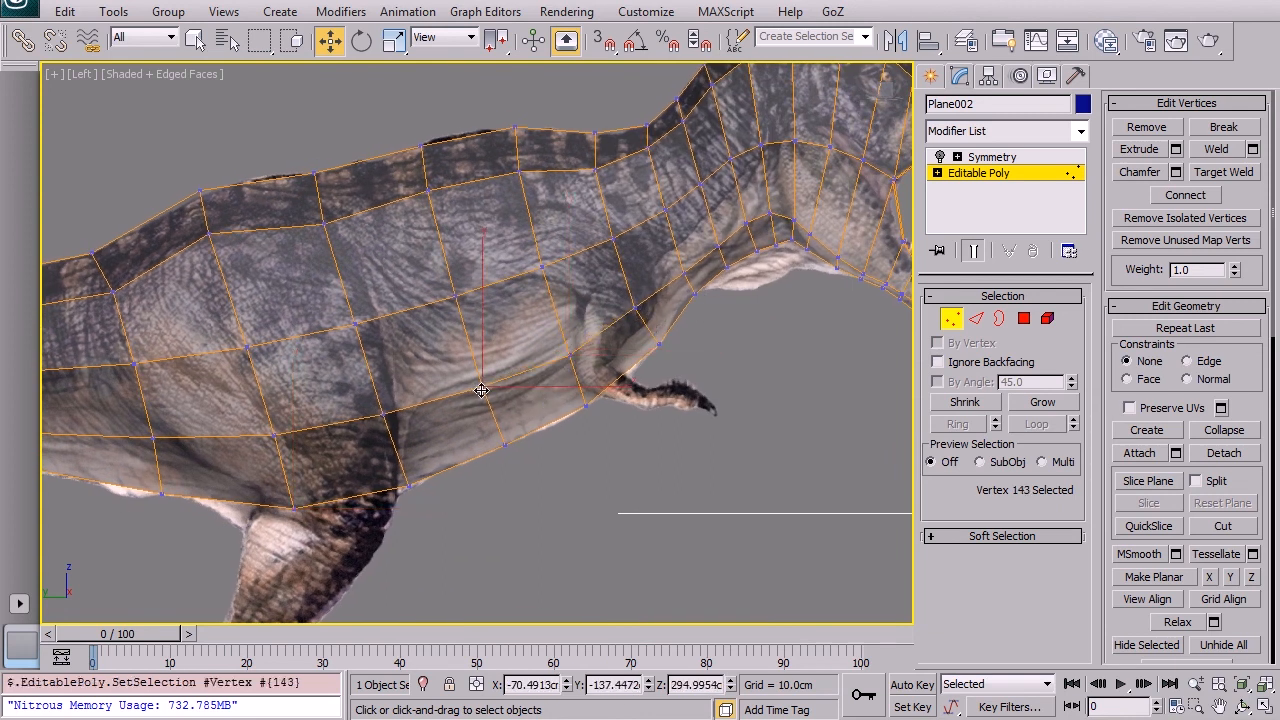
left_click_drag(355, 323, 374, 320)
left_click_drag(135, 364, 129, 369)
left_click_drag(152, 440, 158, 437)
left_click_drag(158, 490, 157, 493)
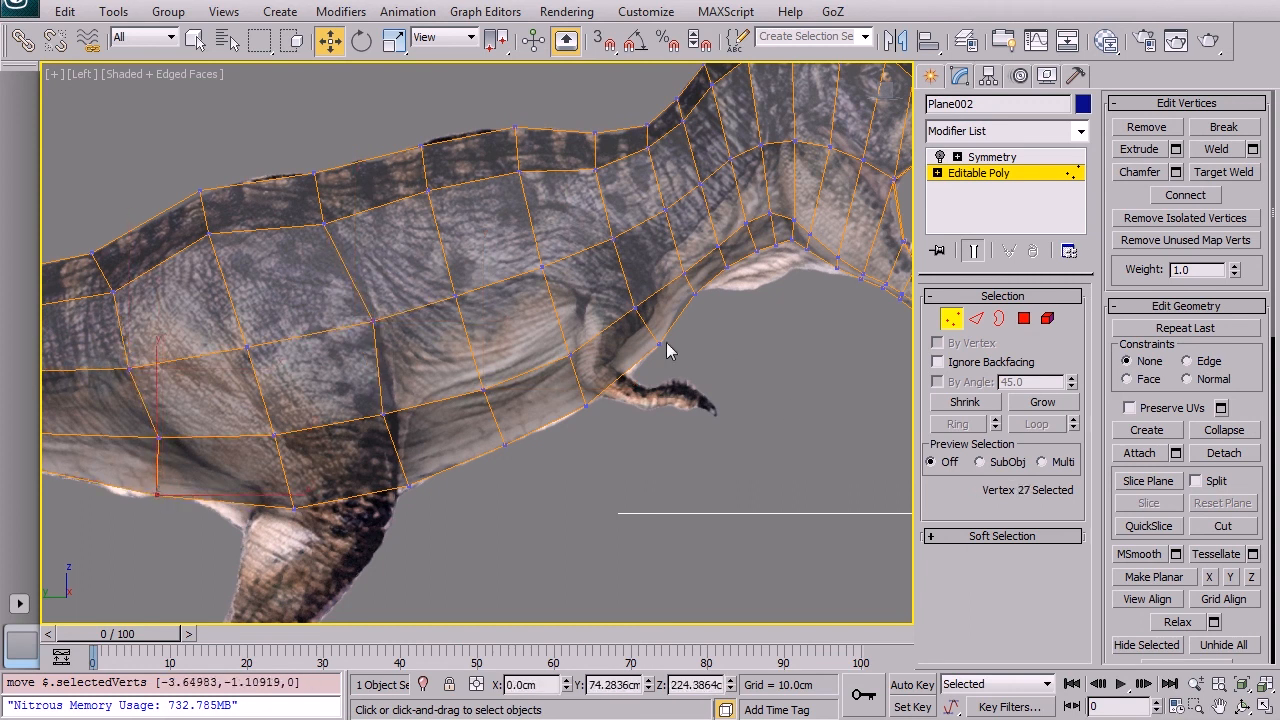
Step: Turn off the mesh's see-through display and examine the whole body in a maximized Perspective view
scroll(637, 300, "down", 6)
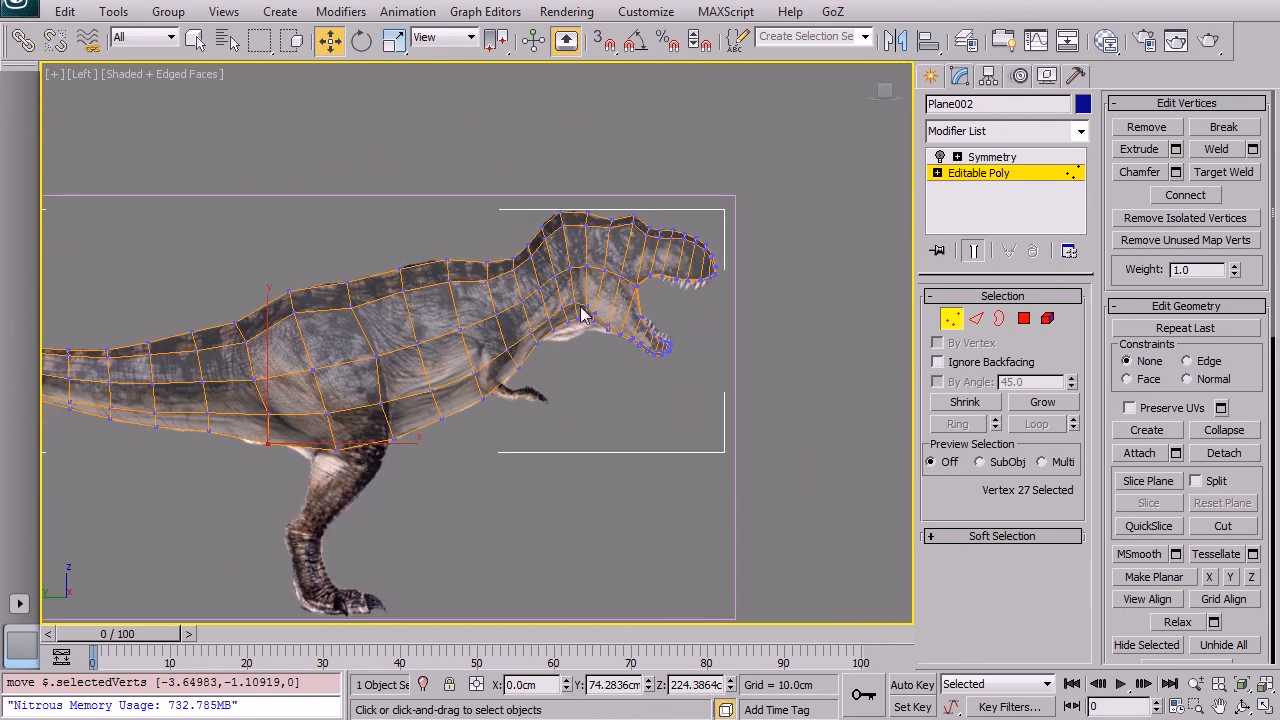
key("alt+w")
key("alt+x")
right_click(720, 438)
key("alt+w")
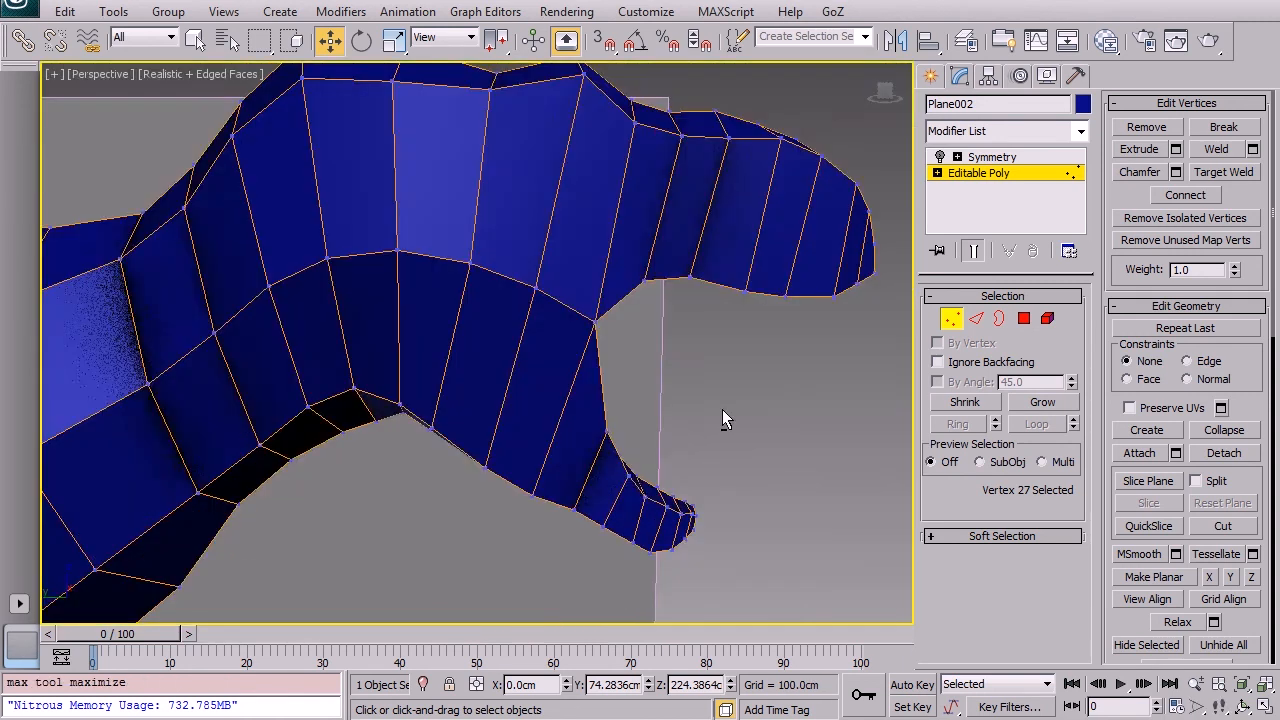
scroll(780, 290, "down", 6)
scroll(477, 309, "up", 5)
mouse_move(477, 309)
middle_mouse_down("alt")
mouse_move(401, 364)
mouse_move(353, 303)
mouse_move(470, 333)
middle_mouse_up("alt")
middle_click_drag(506, 286, 600, 290, "alt")
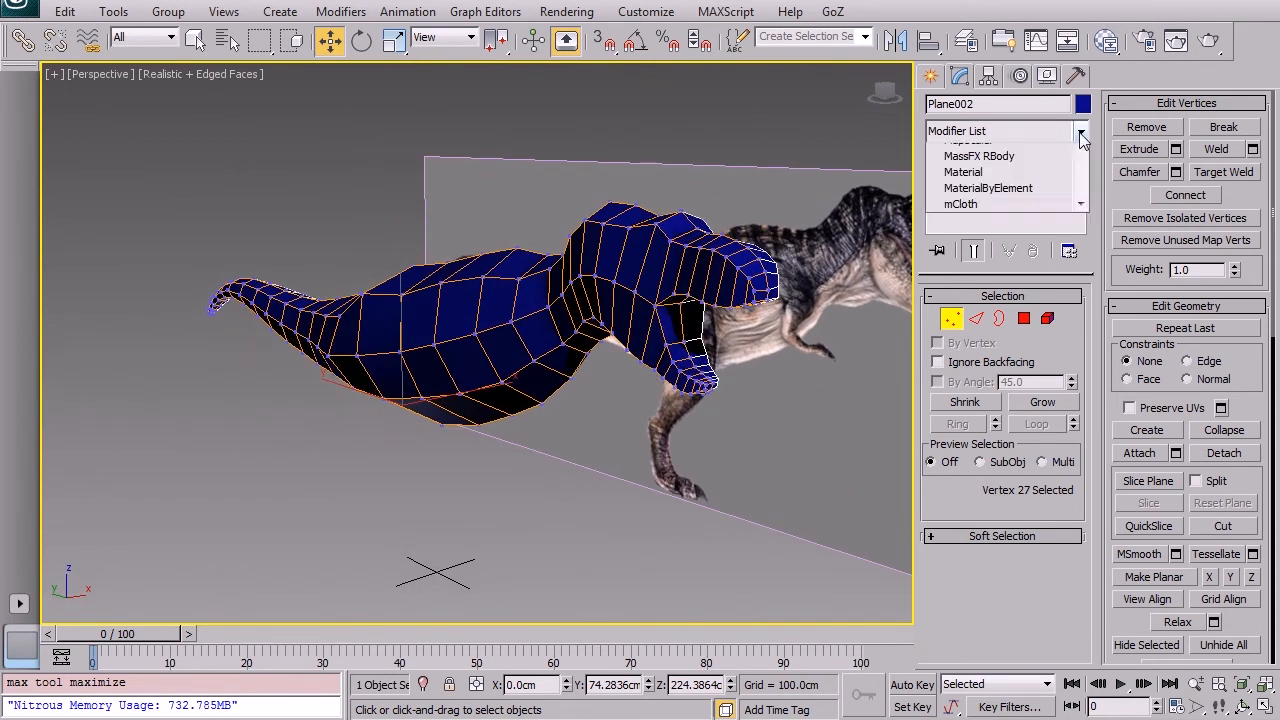
Step: Add a TurboSmooth modifier to the body between Editable Poly and Symmetry
left_click(1081, 132)
scroll(1060, 300, "down", 10)
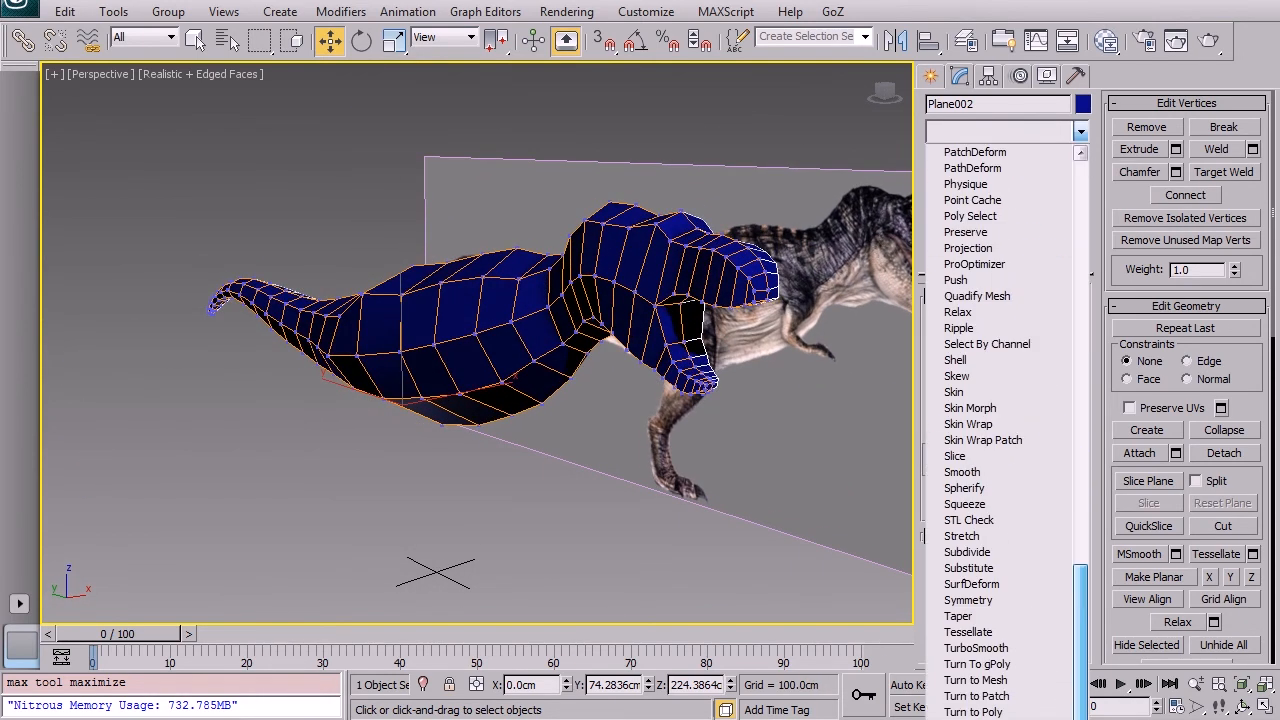
left_click(1000, 648)
middle_click_drag(895, 390, 843, 370, "alt")
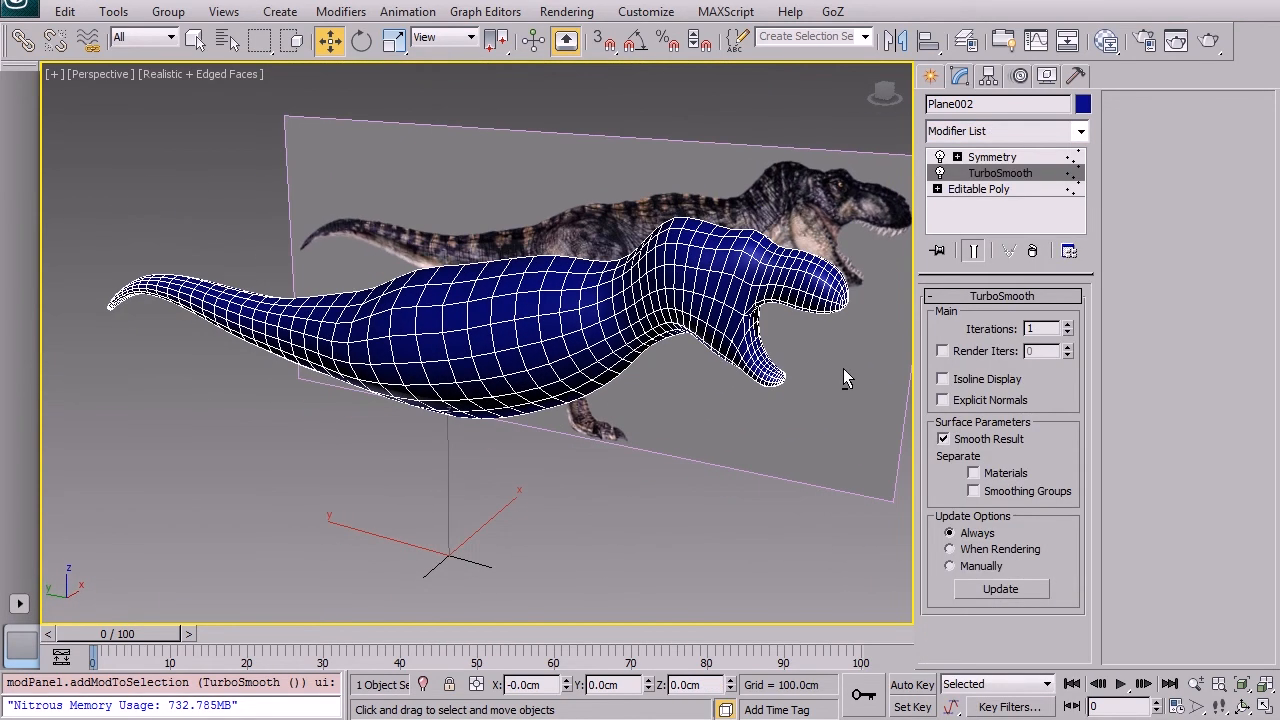
Step: Hide the edge overlay to examine the smoothed body from the side and save the scene
key("F4")
middle_click_drag(764, 356, 766, 428, "alt")
middle_click_drag(342, 363, 485, 290, "alt")
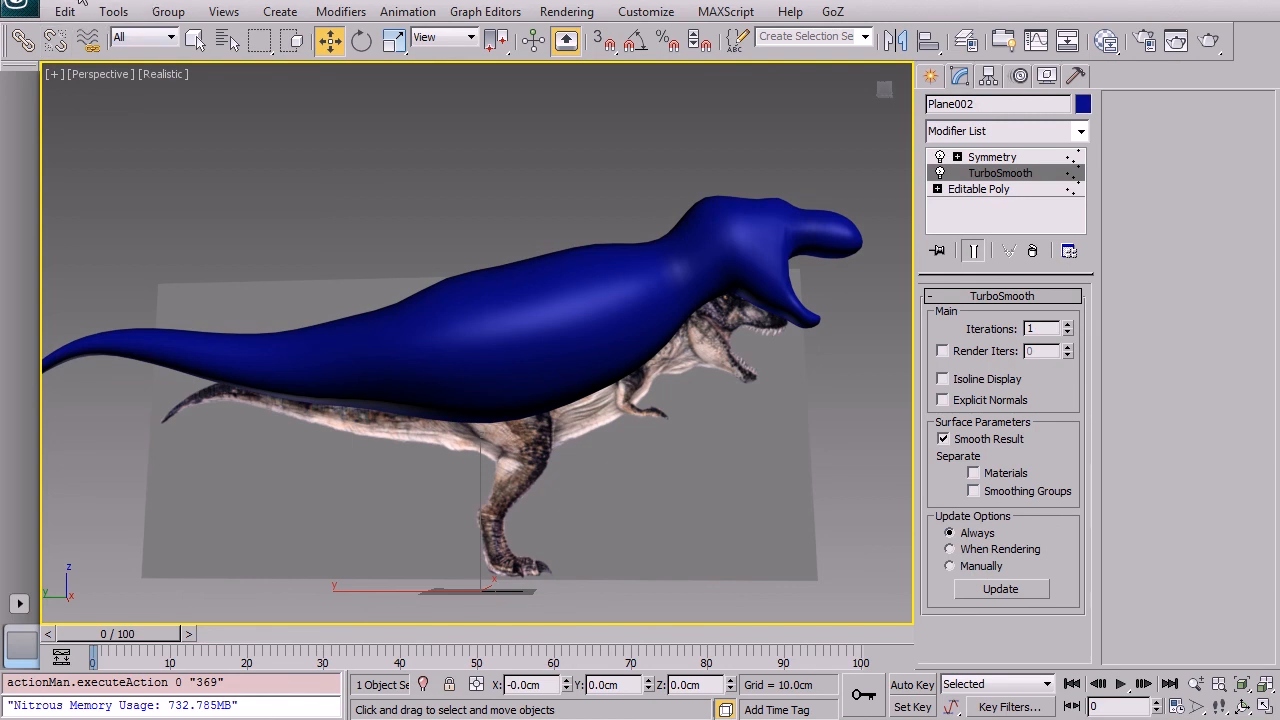
key("ctrl+s")
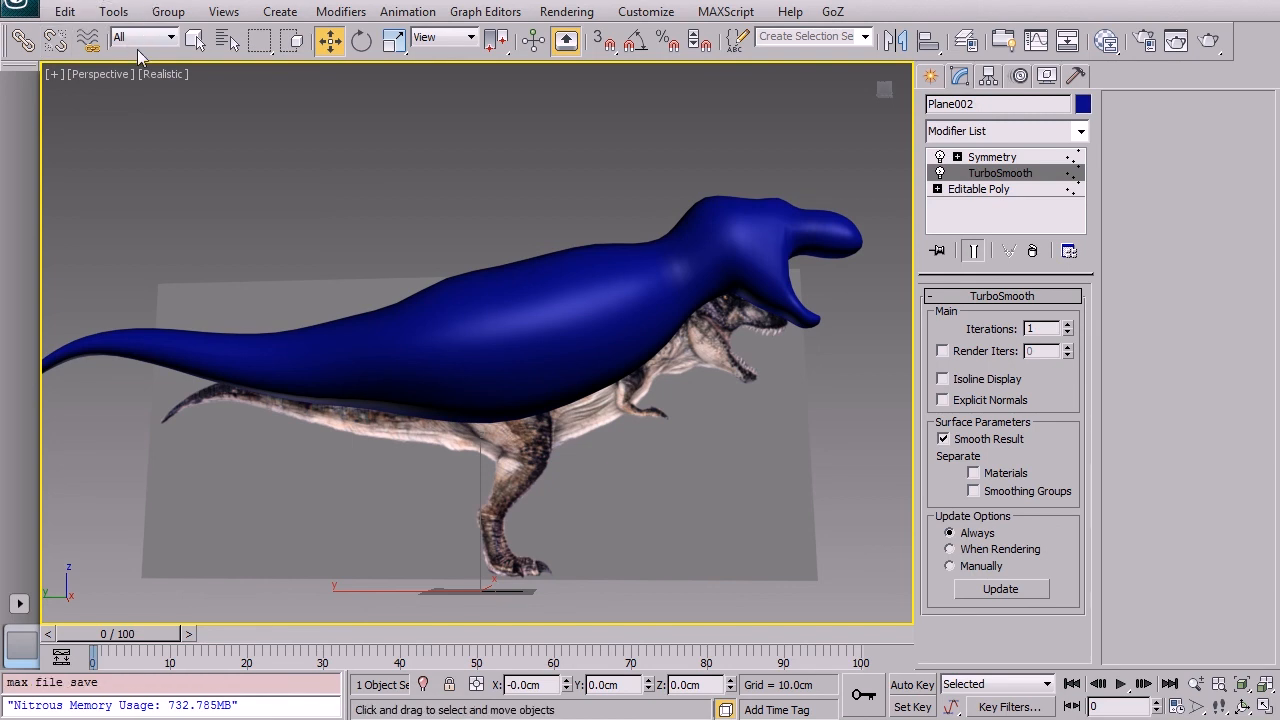